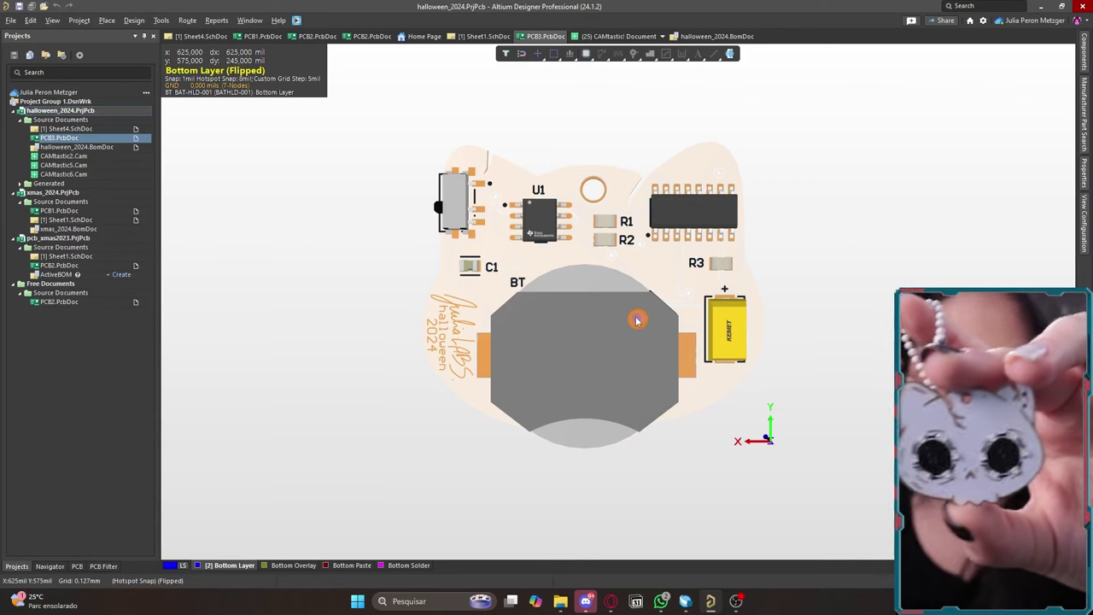
Inspect the front and back of the Halloween cat board in 3D, flipping between its two sides.
{"action": "key", "text": "ctrl+f"}
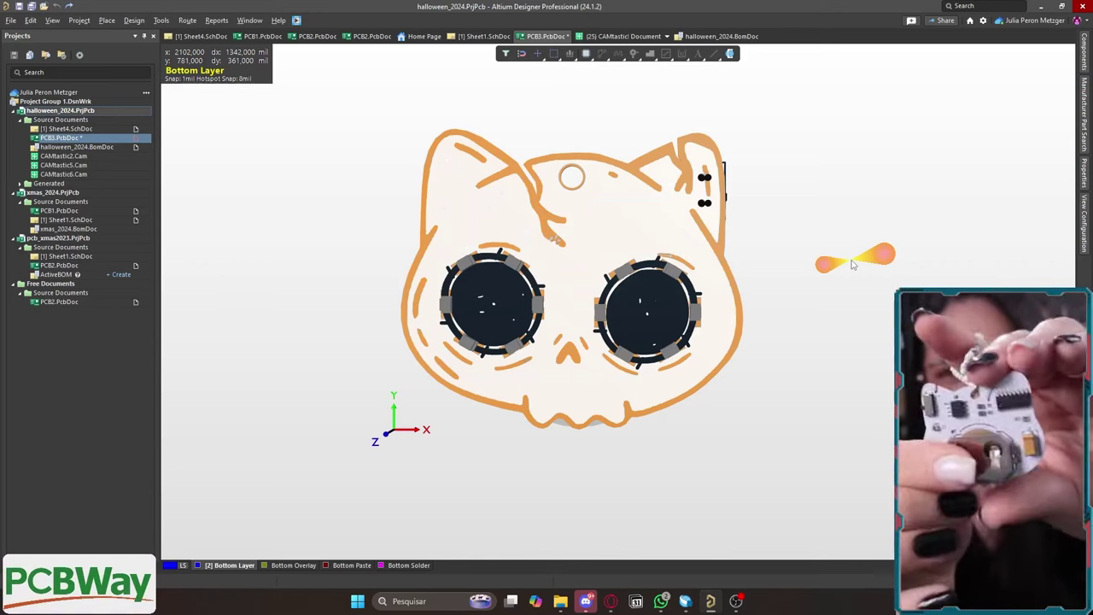
{"action": "key", "text": "ctrl+f"}
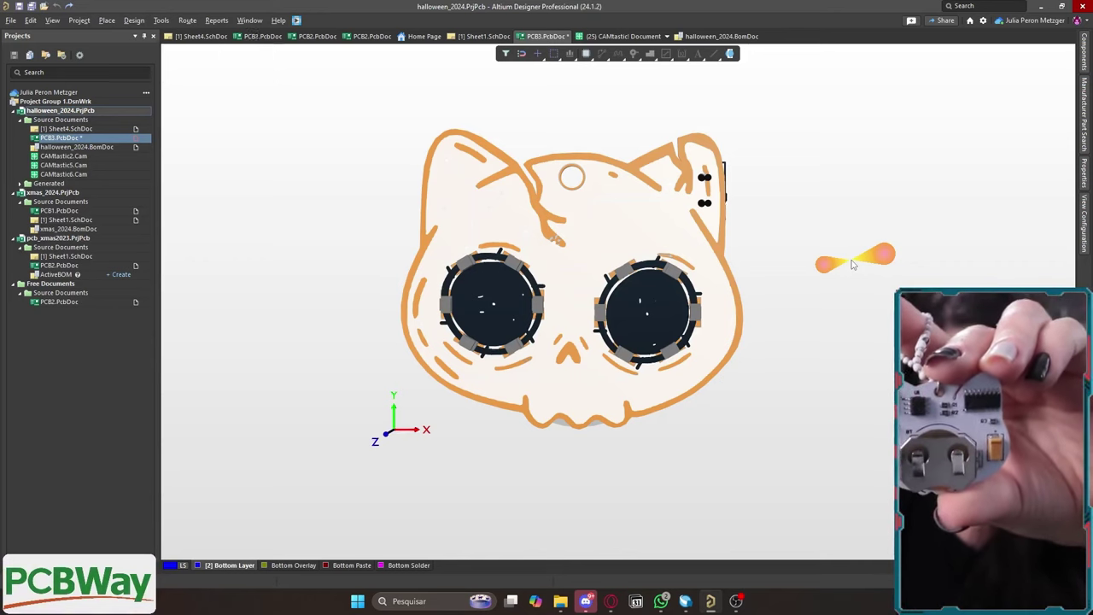
{"action": "key", "text": "ctrl+f"}
{"action": "right_click_drag", "start_coordinate": [852, 261], "coordinate": [796, 244]}
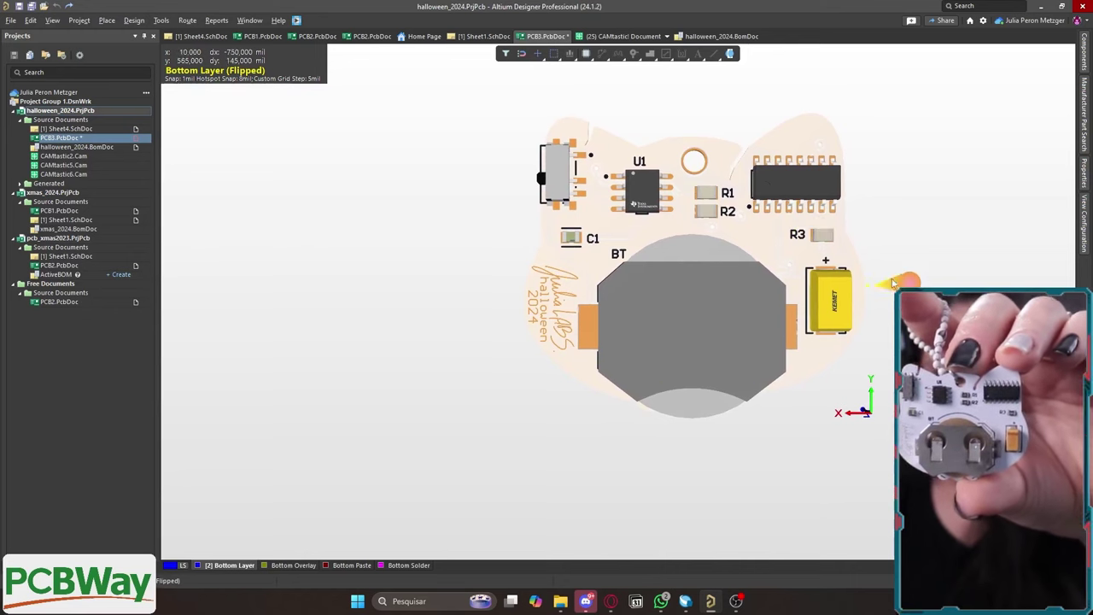
{"action": "right_click_drag", "start_coordinate": [966, 260], "coordinate": [871, 272]}
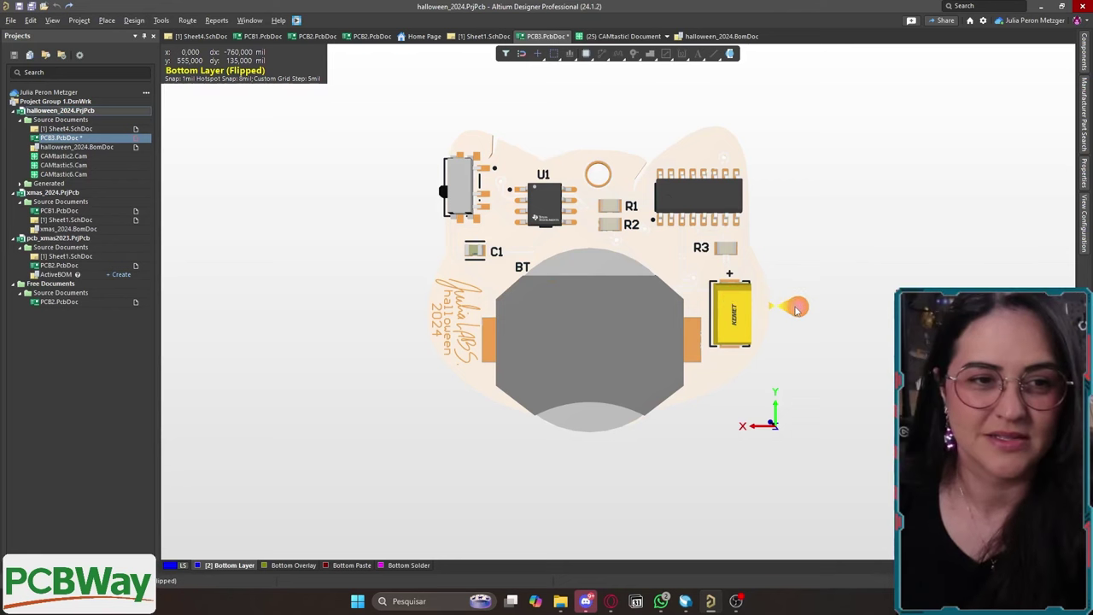
{"action": "key", "text": "ctrl+f"}
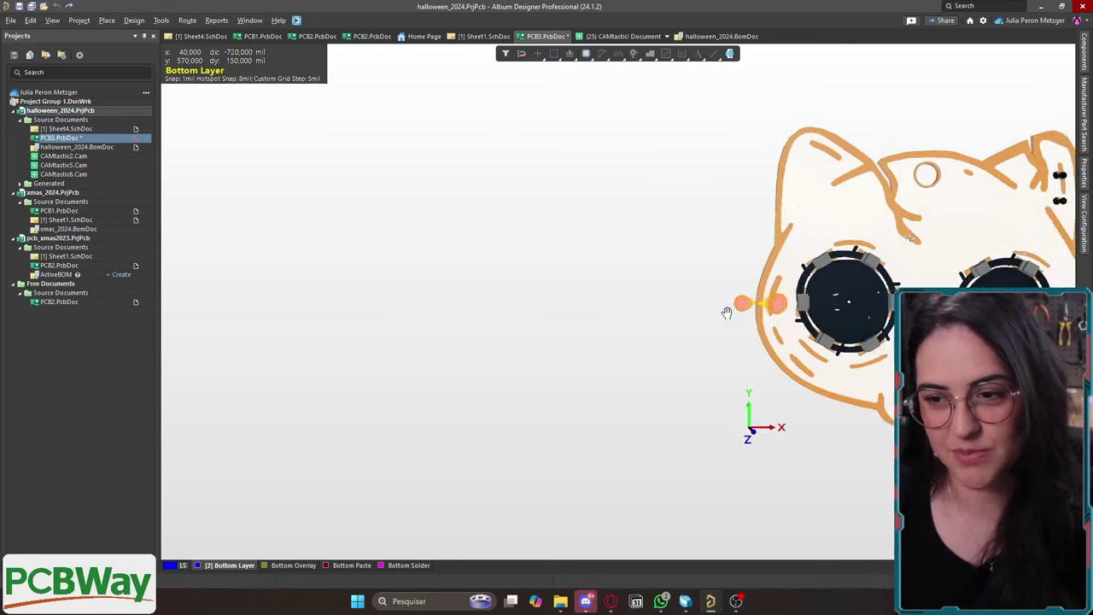
{"action": "right_click_drag", "start_coordinate": [789, 265], "coordinate": [745, 291]}
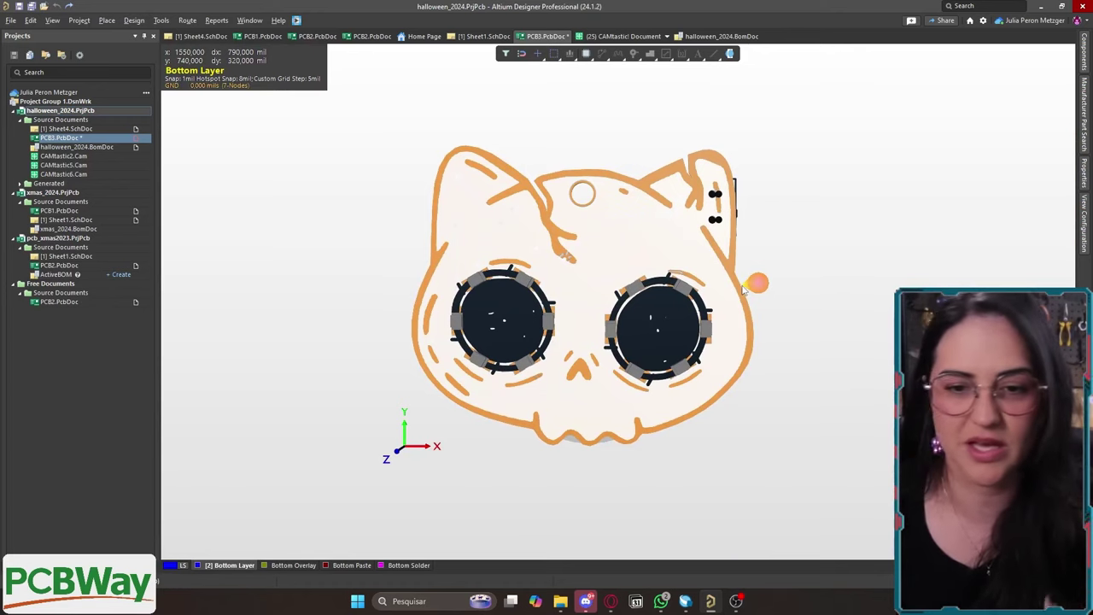
{"action": "right_click_drag", "start_coordinate": [832, 283], "coordinate": [787, 293]}
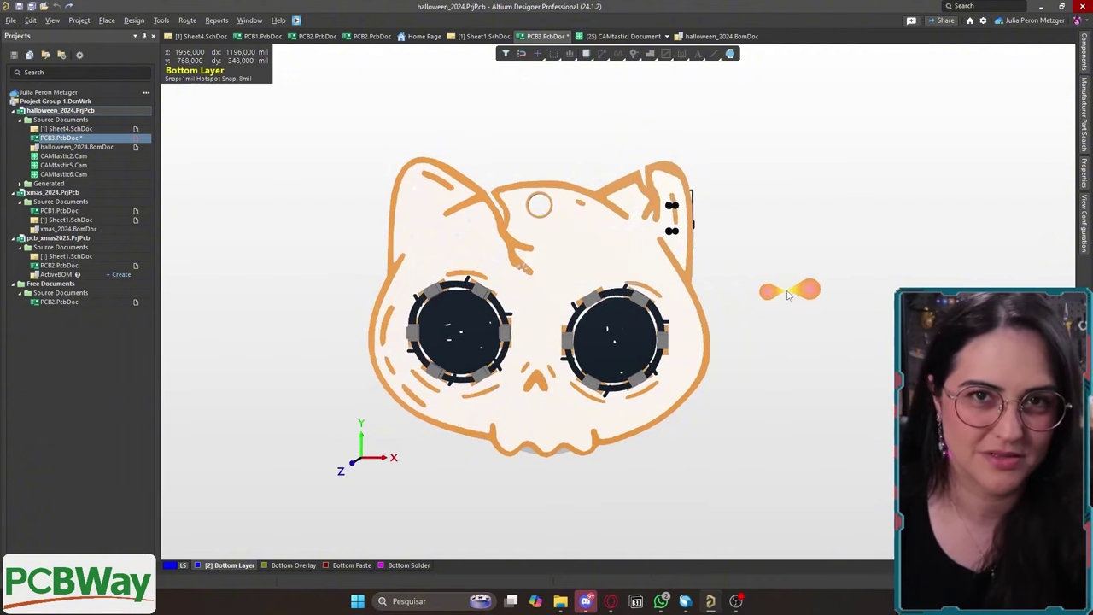
Open the schematic Sheet1.SchDoc of the xmas_2024 project and look over its circuit.
{"action": "key", "text": "2"}
{"action": "left_click", "coordinate": [43, 220]}
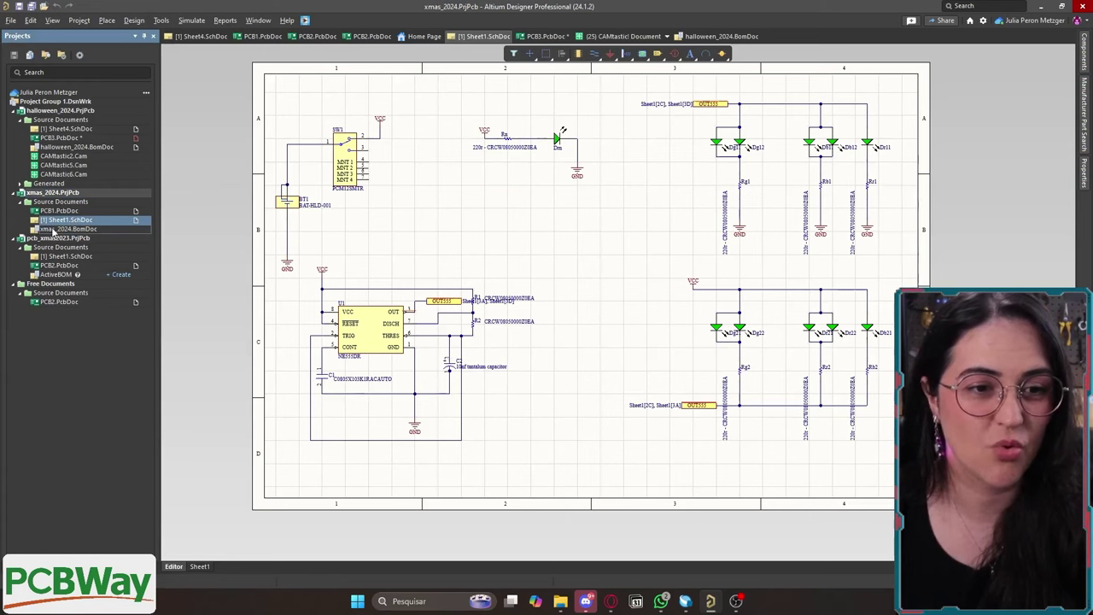
{"action": "right_click_drag", "start_coordinate": [537, 215], "coordinate": [552, 233]}
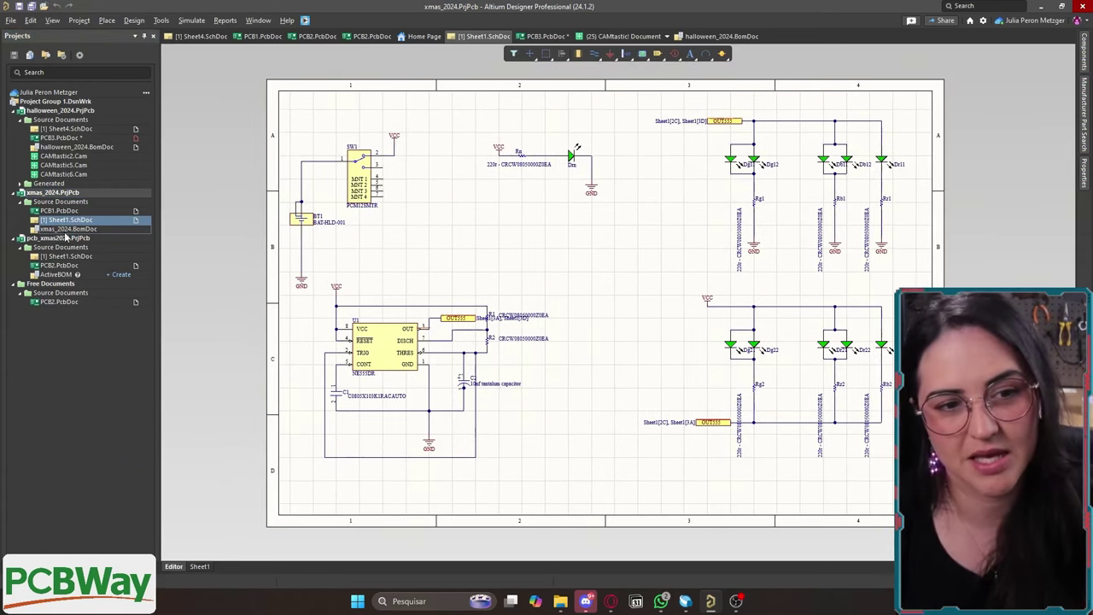
Open the xmas_2024 bill of materials and the PCB1.PcbDoc board of the same project.
{"action": "left_click", "coordinate": [65, 230]}
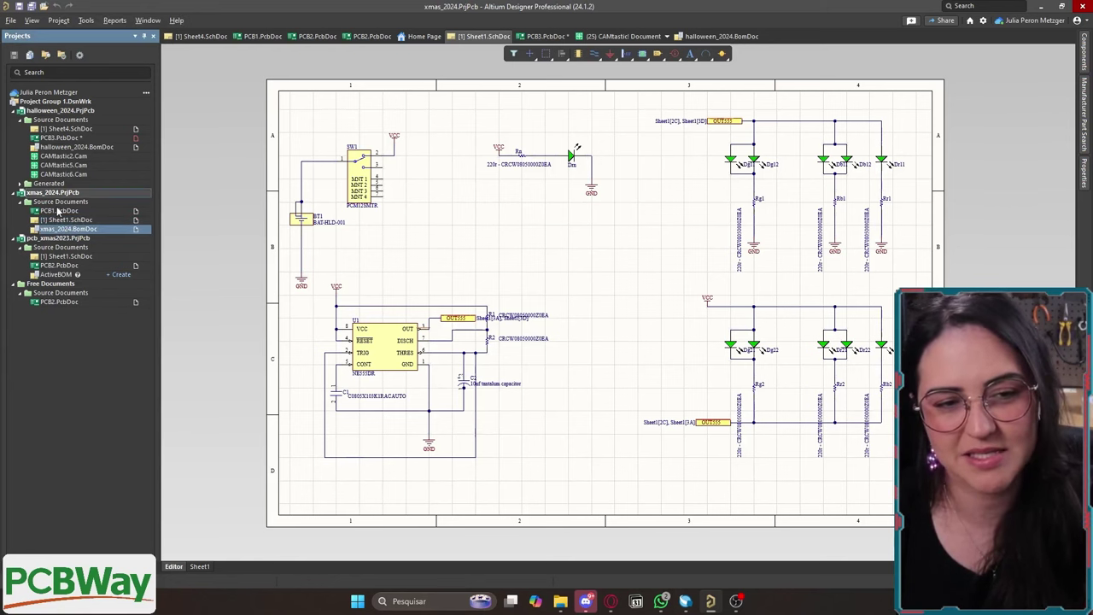
{"action": "double_click", "coordinate": [60, 211]}
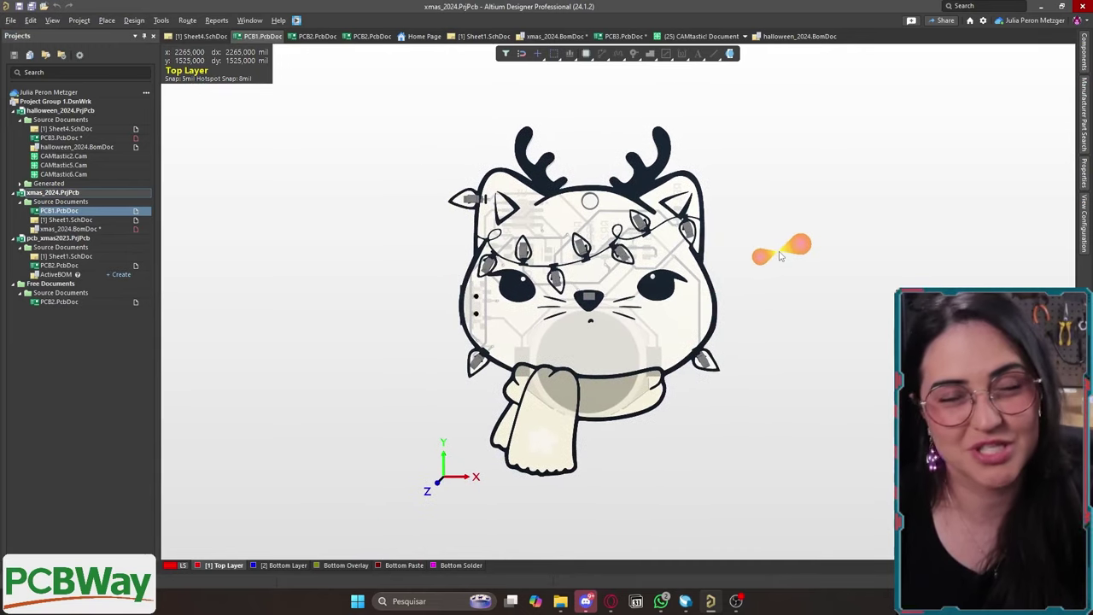
{"action": "right_click_drag", "start_coordinate": [793, 277], "coordinate": [780, 284]}
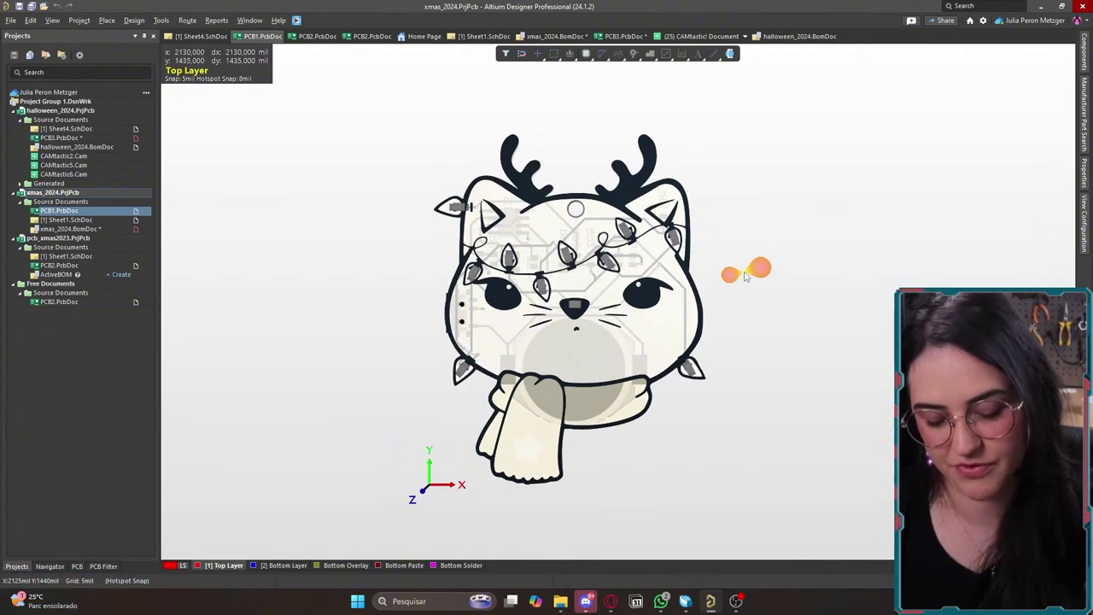
Flip the Christmas cat board to view its component side, and return to the front artwork.
{"action": "key", "text": "v"}
{"action": "key", "text": "b"}
{"action": "right_click_drag", "start_coordinate": [706, 268], "coordinate": [502, 271]}
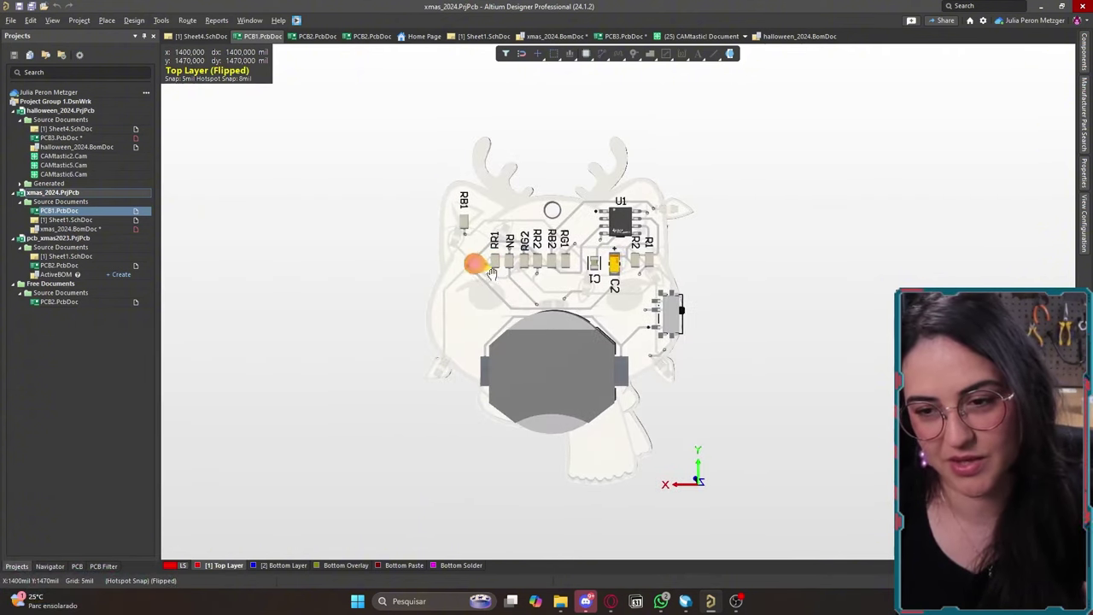
{"action": "key", "text": "v"}
{"action": "key", "text": "b"}
{"action": "right_click_drag", "start_coordinate": [630, 276], "coordinate": [528, 261]}
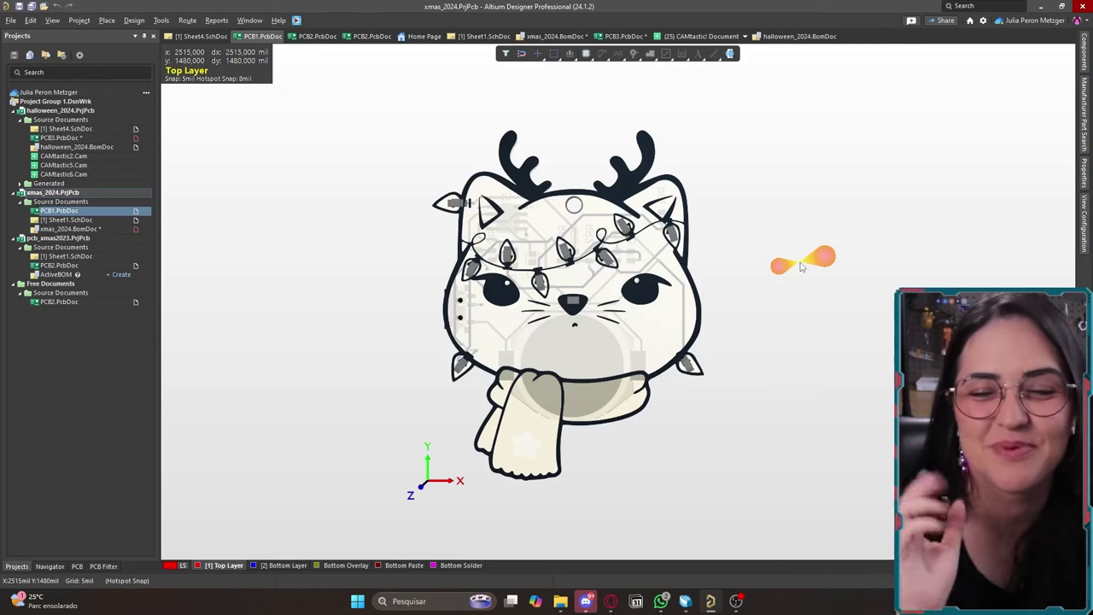
{"action": "scroll", "coordinate": [728, 285], "scroll_direction": "up", "scroll_amount": 2, "text": "ctrl"}
{"action": "scroll", "coordinate": [728, 282], "scroll_direction": "down", "scroll_amount": 3, "text": "ctrl"}
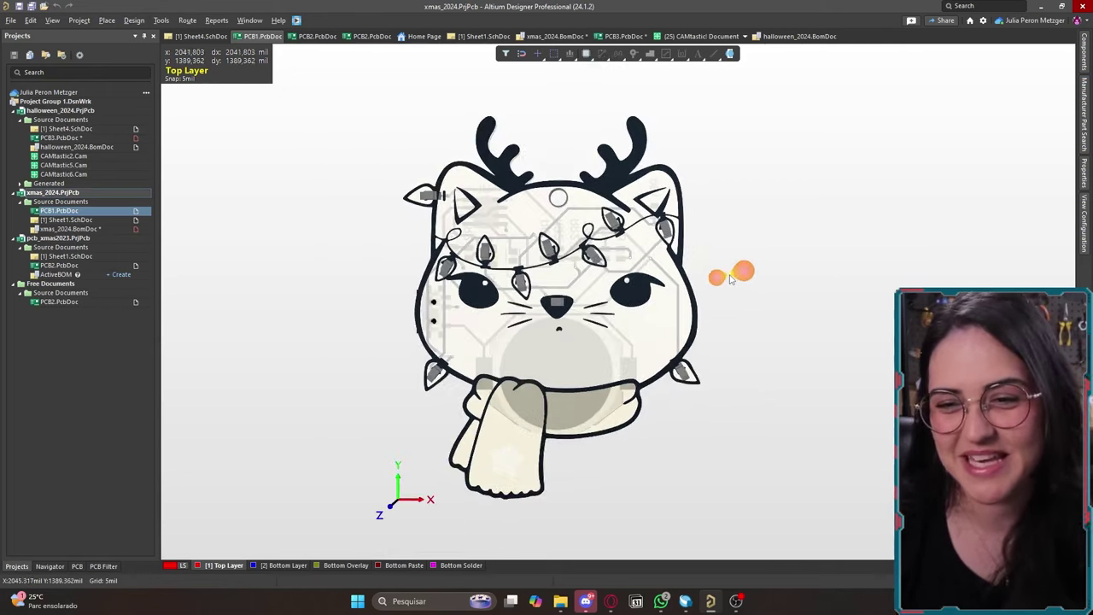
{"action": "scroll", "coordinate": [726, 274], "scroll_direction": "up", "scroll_amount": 3, "text": "ctrl"}
{"action": "mouse_move", "coordinate": [722, 270]}
{"action": "right_mouse_down"}
{"action": "mouse_move", "coordinate": [757, 261]}
{"action": "mouse_move", "coordinate": [744, 291]}
{"action": "mouse_move", "coordinate": [752, 267]}
{"action": "mouse_move", "coordinate": [749, 282]}
{"action": "mouse_move", "coordinate": [744, 272]}
{"action": "right_mouse_up"}
{"action": "scroll", "coordinate": [755, 265], "scroll_direction": "down", "scroll_amount": 1, "text": "ctrl"}
{"action": "scroll", "coordinate": [749, 280], "scroll_direction": "down", "scroll_amount": 1, "text": "ctrl"}
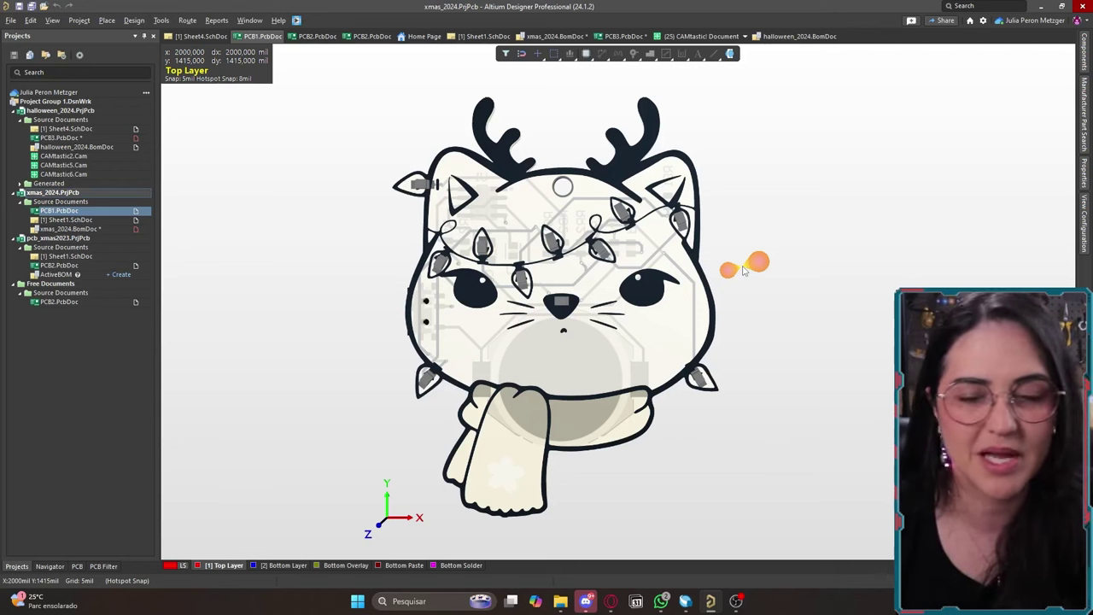
{"action": "scroll", "coordinate": [776, 255], "scroll_direction": "down", "scroll_amount": 4, "text": "ctrl"}
{"action": "scroll", "coordinate": [779, 249], "scroll_direction": "up", "scroll_amount": 3, "text": "ctrl"}
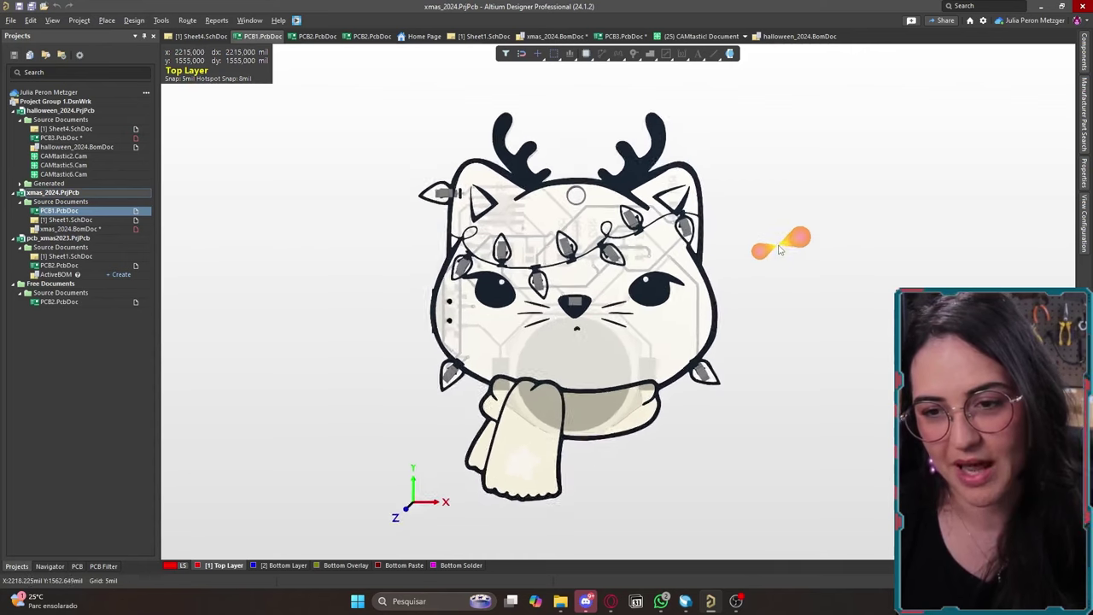
Flip the Christmas board to its back and examine the component placement, with a close look at capacitors C1 and C2.
{"action": "key", "text": "ctrl+f"}
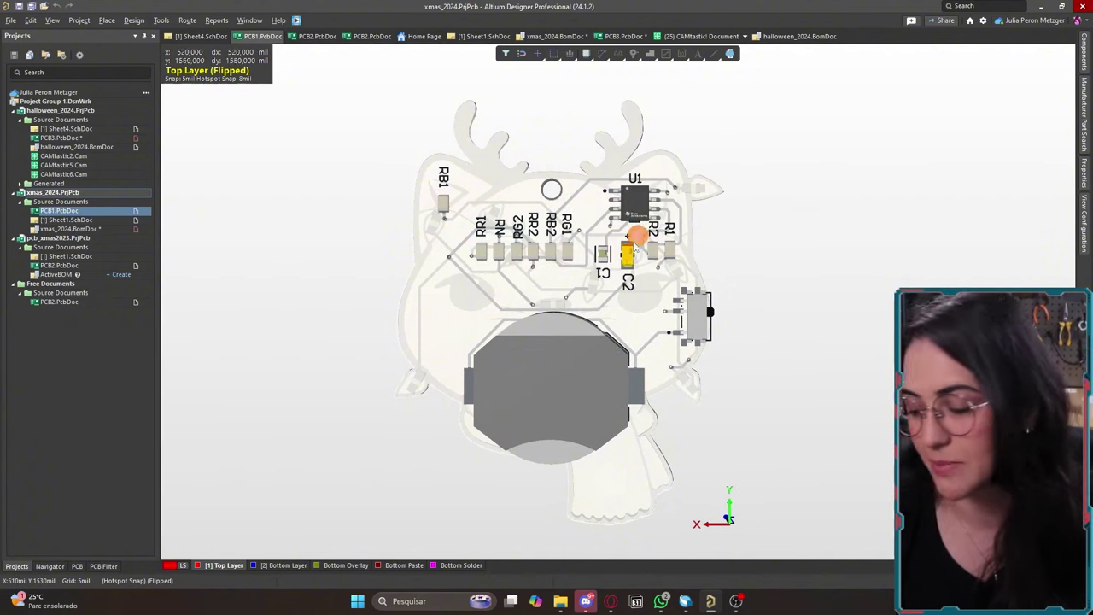
{"action": "mouse_move", "coordinate": [639, 239]}
{"action": "left_mouse_down"}
{"action": "mouse_move", "coordinate": [631, 257]}
{"action": "mouse_move", "coordinate": [627, 230]}
{"action": "left_mouse_up"}
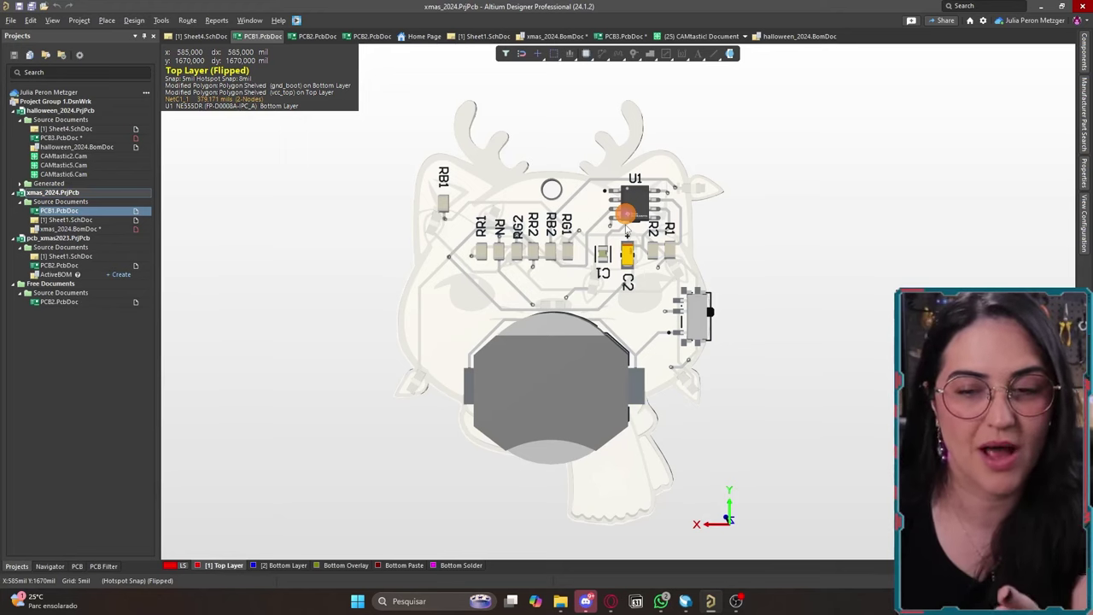
{"action": "scroll", "coordinate": [626, 256], "scroll_direction": "up", "scroll_amount": 8, "text": "ctrl"}
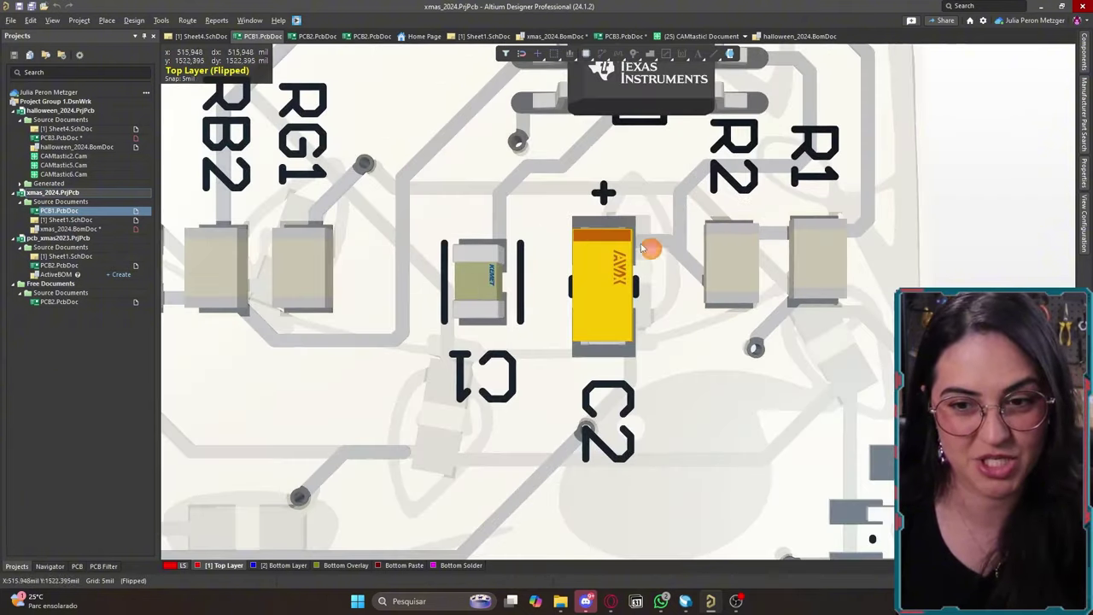
{"action": "scroll", "coordinate": [618, 325], "scroll_direction": "down", "scroll_amount": 6, "text": "ctrl"}
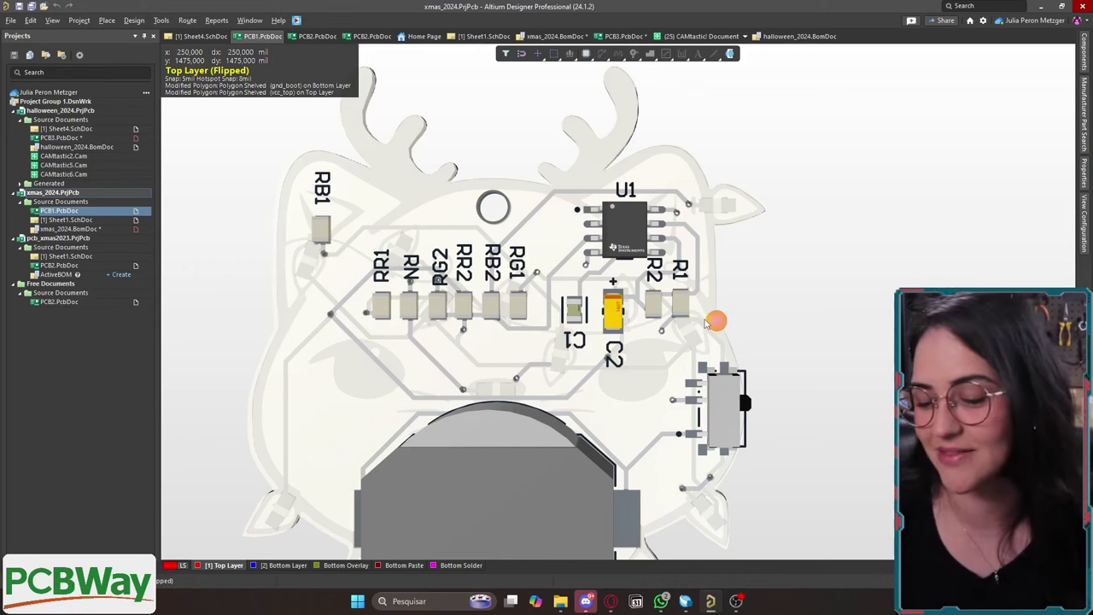
{"action": "right_click_drag", "start_coordinate": [723, 300], "coordinate": [738, 240]}
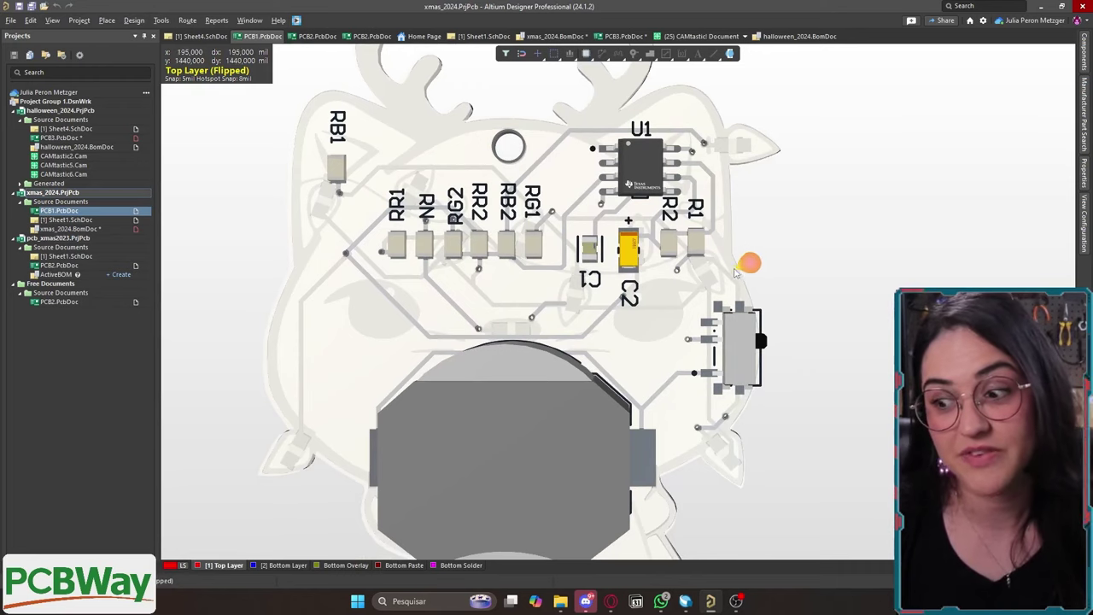
{"action": "scroll", "coordinate": [725, 283], "scroll_direction": "down", "scroll_amount": 5, "text": "ctrl"}
{"action": "scroll", "coordinate": [724, 284], "scroll_direction": "up", "scroll_amount": 6, "text": "ctrl"}
{"action": "right_click_drag", "start_coordinate": [747, 278], "coordinate": [744, 303]}
{"action": "scroll", "coordinate": [674, 298], "scroll_direction": "down", "scroll_amount": 1, "text": "ctrl"}
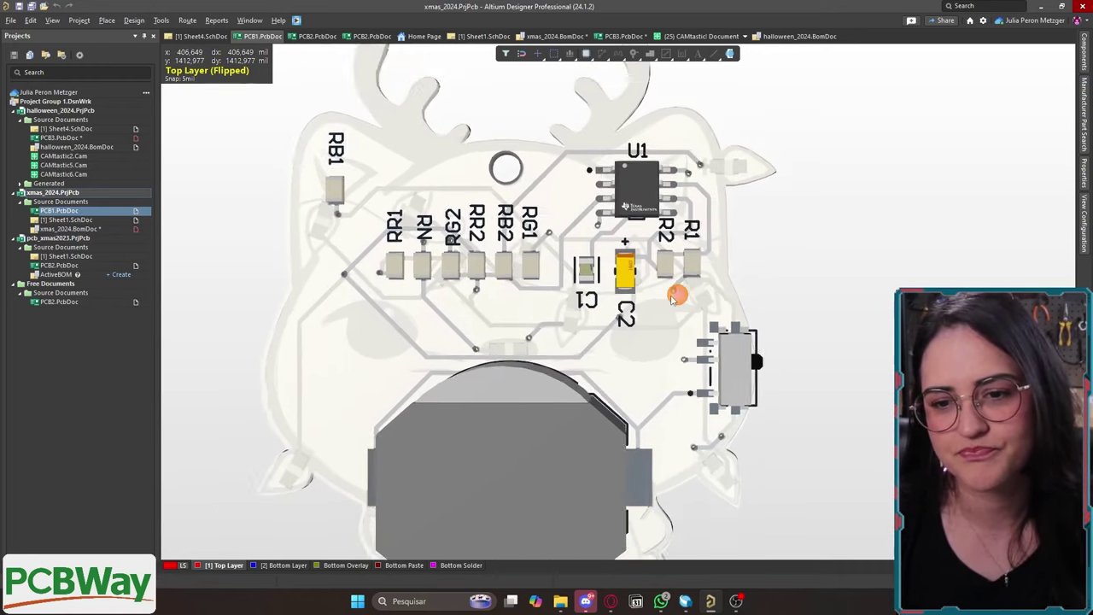
{"action": "scroll", "coordinate": [707, 254], "scroll_direction": "down", "scroll_amount": 1, "text": "ctrl"}
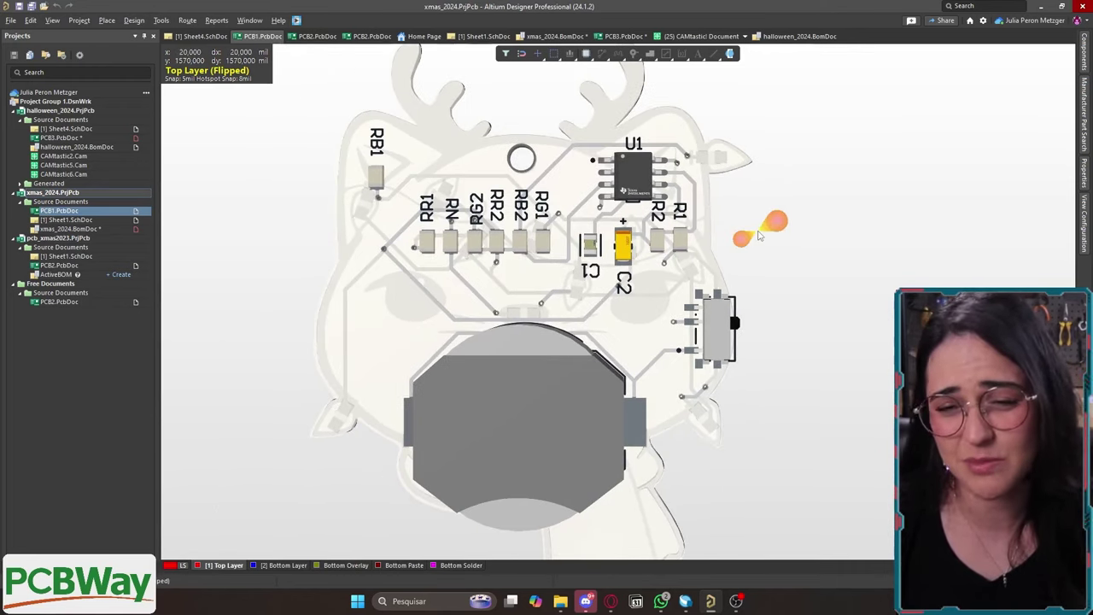
{"action": "scroll", "coordinate": [773, 232], "scroll_direction": "down", "scroll_amount": 2, "text": "ctrl"}
{"action": "scroll", "coordinate": [740, 243], "scroll_direction": "up", "scroll_amount": 1, "text": "ctrl"}
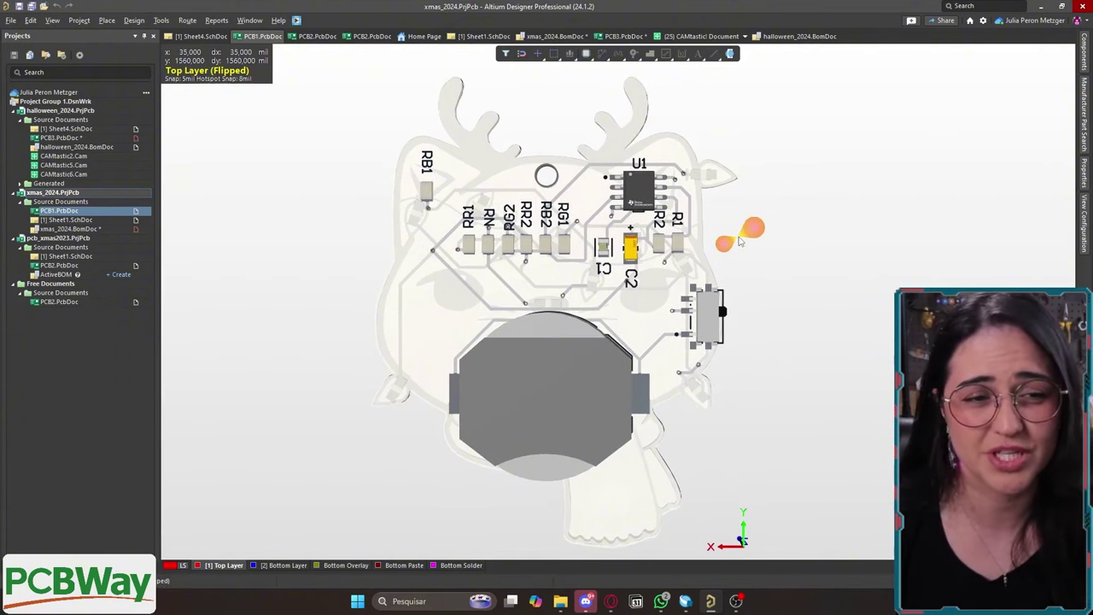
{"action": "right_click_drag", "start_coordinate": [739, 242], "coordinate": [733, 249]}
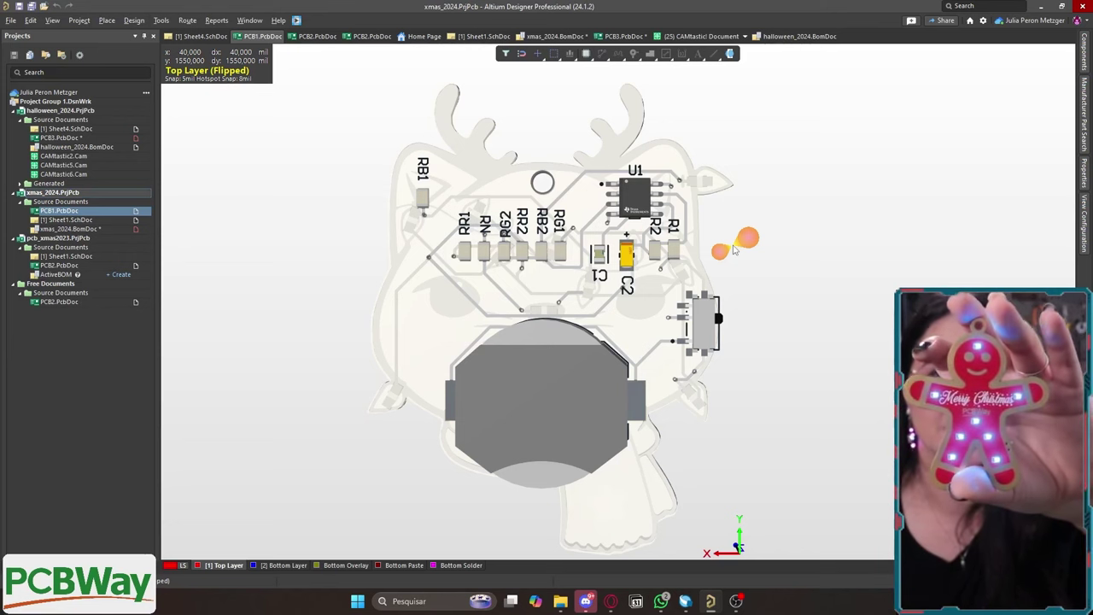
Flip the Christmas board to its front side and view the string-light artwork.
{"action": "key", "text": "ctrl+f"}
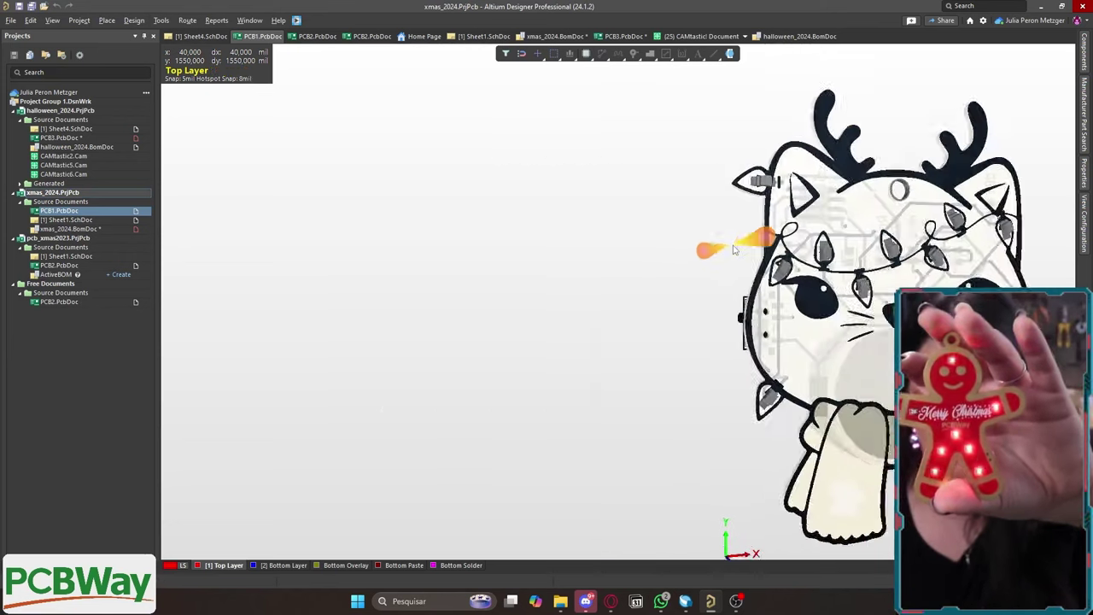
{"action": "mouse_move", "coordinate": [714, 252]}
{"action": "right_mouse_down"}
{"action": "mouse_move", "coordinate": [505, 230]}
{"action": "mouse_move", "coordinate": [510, 239]}
{"action": "right_mouse_up"}
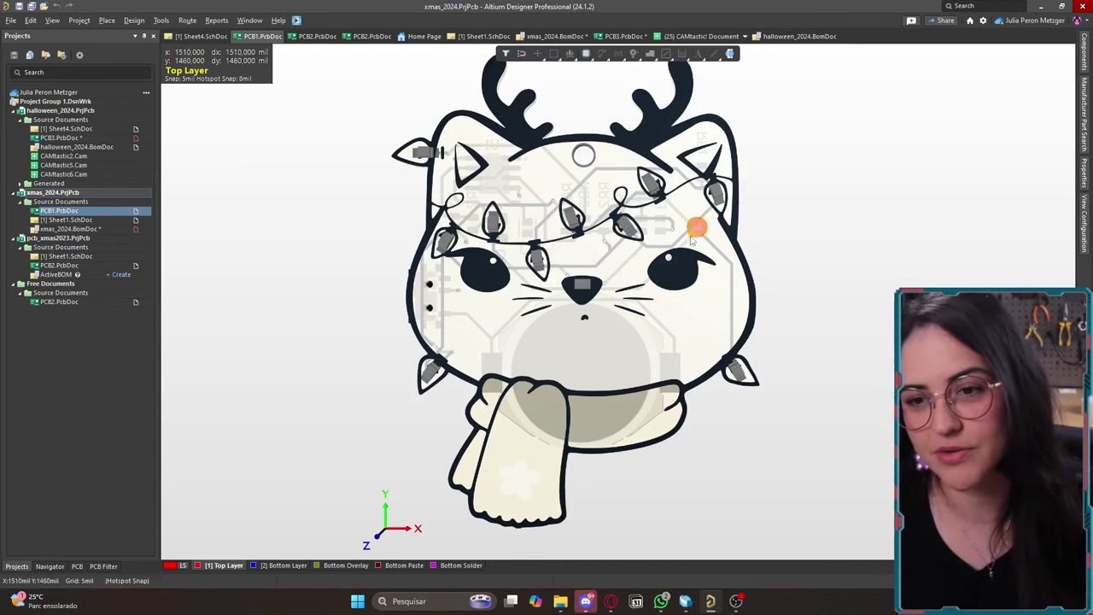
{"action": "right_click_drag", "start_coordinate": [708, 232], "coordinate": [662, 268]}
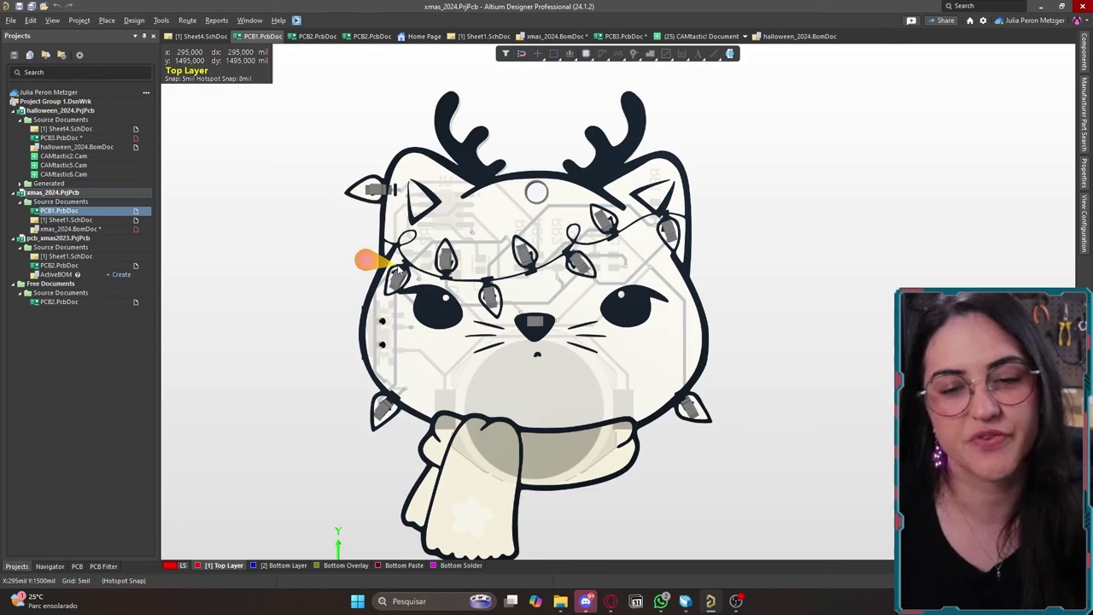
{"action": "key", "text": "t"}
{"action": "key", "text": "g"}
{"action": "key", "text": "s"}
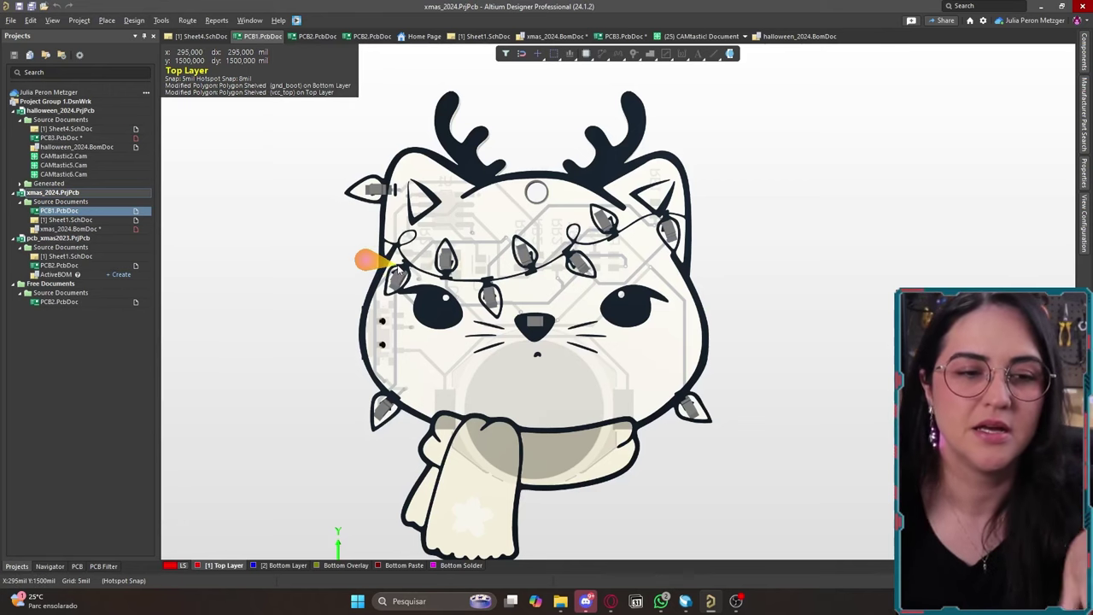
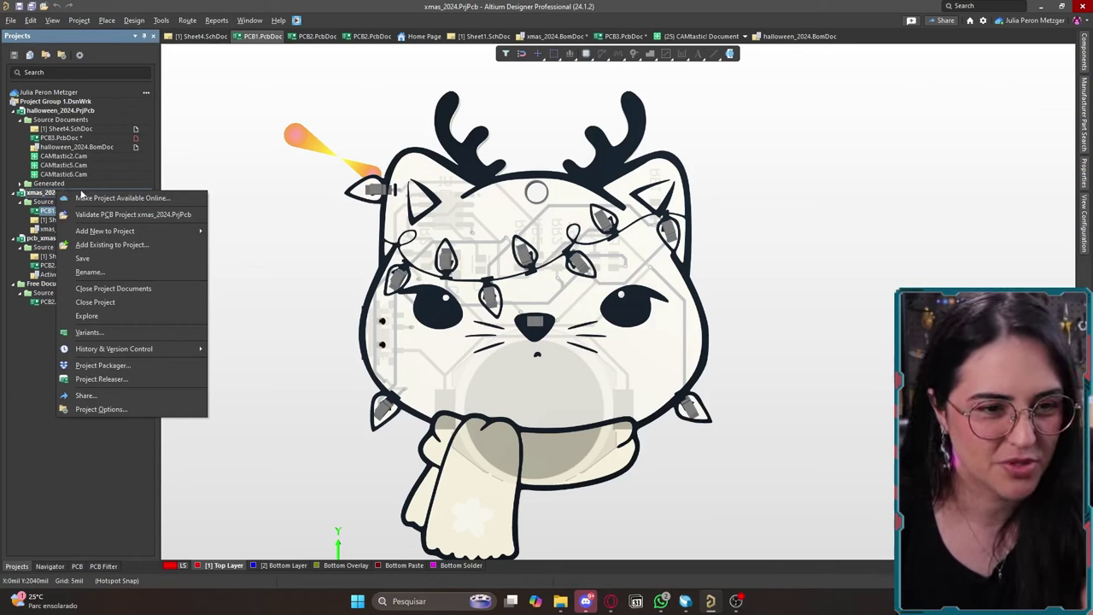
{"action": "mouse_move", "coordinate": [133, 230]}
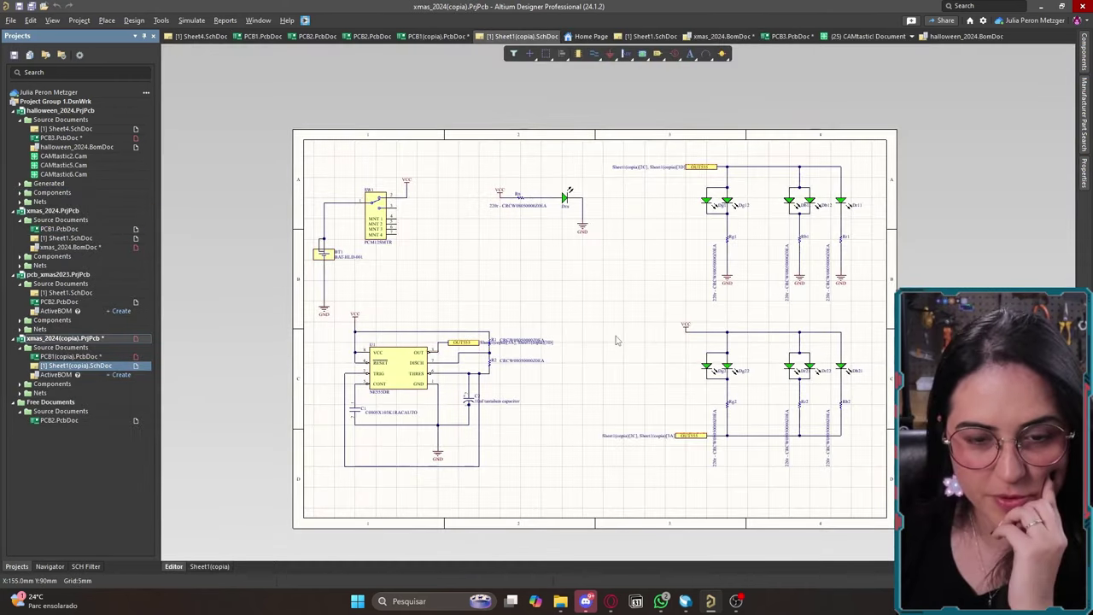
{"action": "scroll", "coordinate": [593, 262], "scroll_direction": "up", "scroll_amount": 1, "text": "ctrl"}
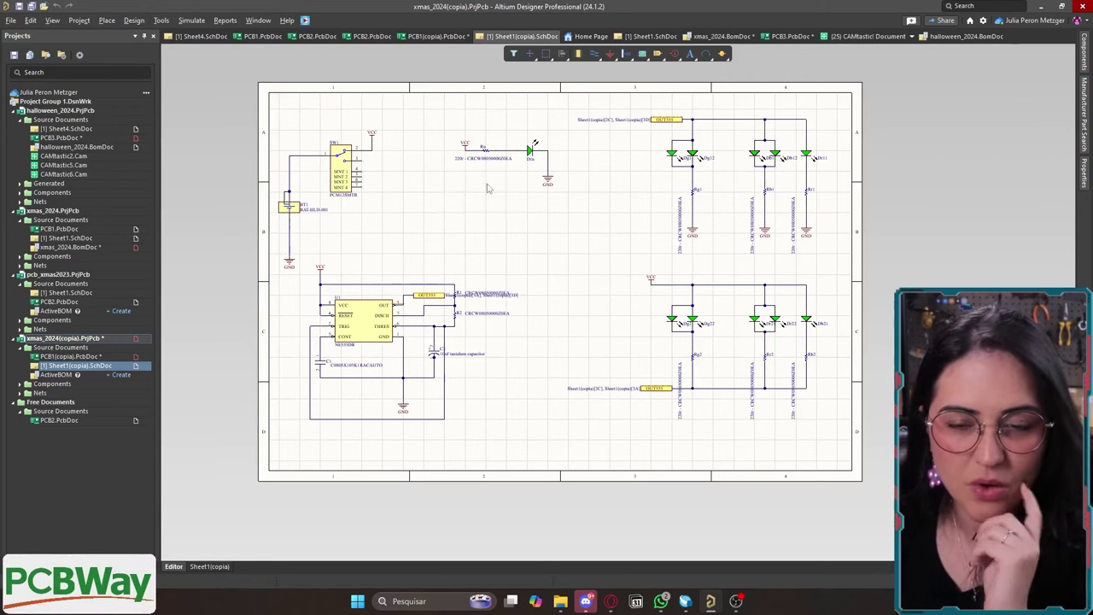
Open PCB1(copia).PcbDoc from the copied Christmas project and display the board in 3D layout mode.
{"action": "double_click", "coordinate": [72, 357]}
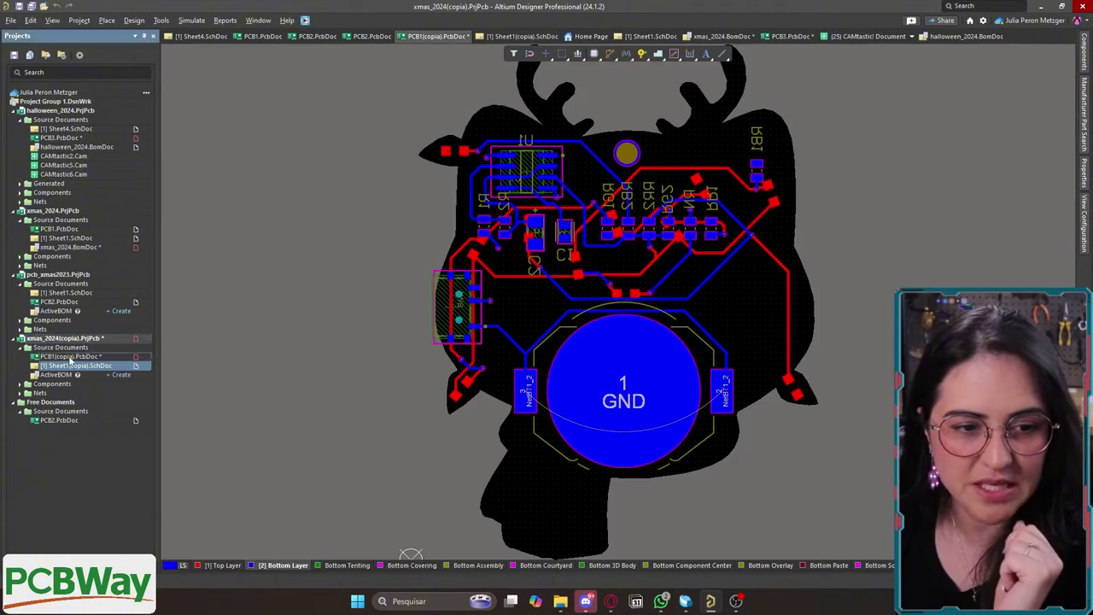
{"action": "left_click", "coordinate": [106, 21]}
{"action": "mouse_move", "coordinate": [57, 24]}
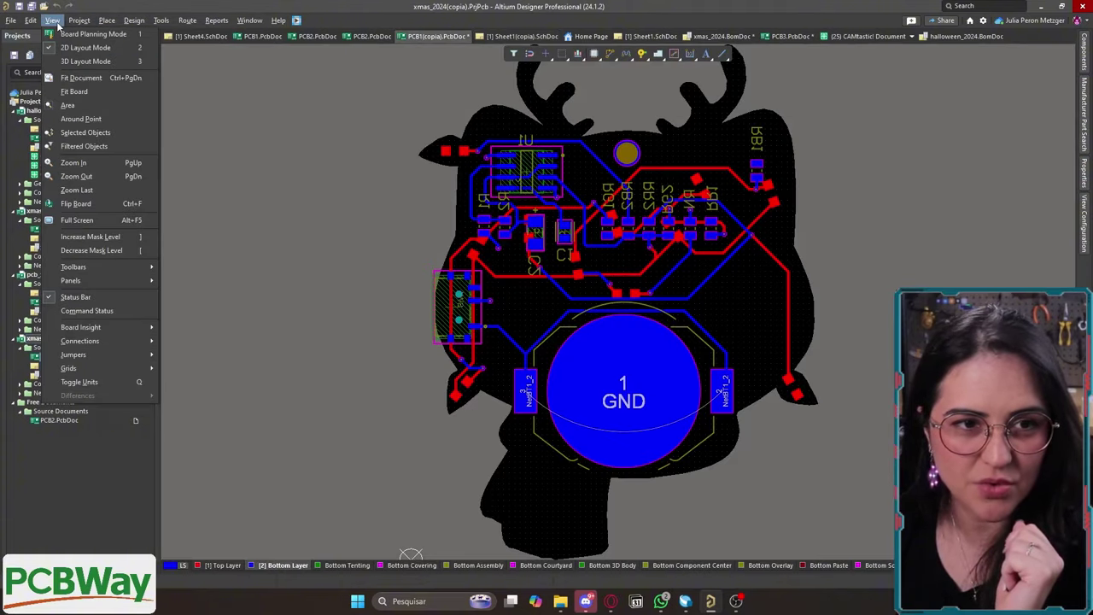
{"action": "left_click", "coordinate": [76, 64]}
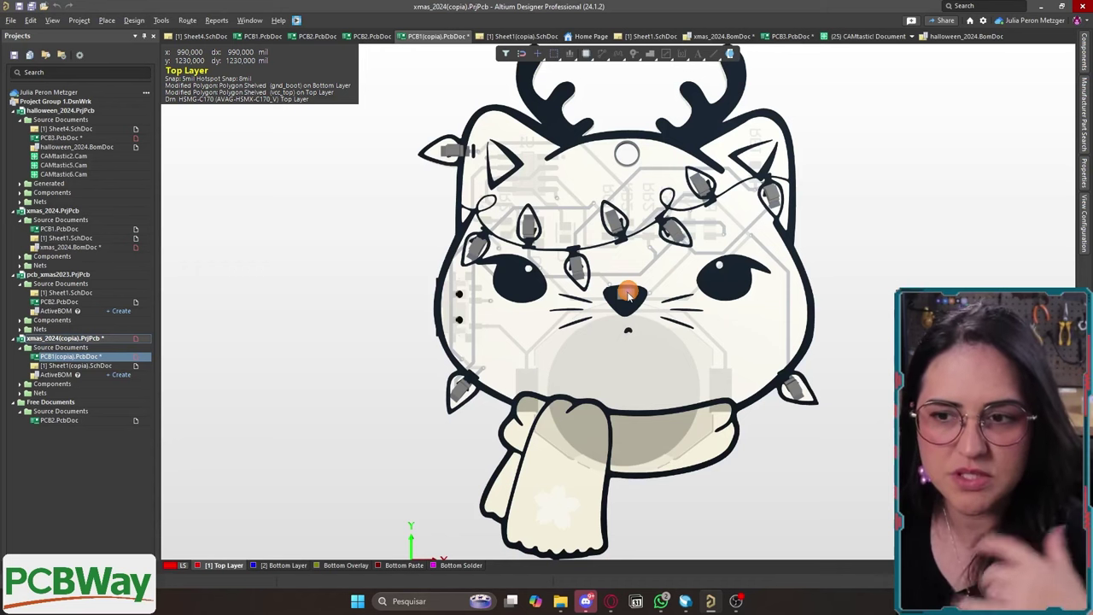
Open Sheet1(copia).SchDoc and move the single-LED circuit with resistor Rn closer to switch SW1.
{"action": "left_click", "coordinate": [61, 367]}
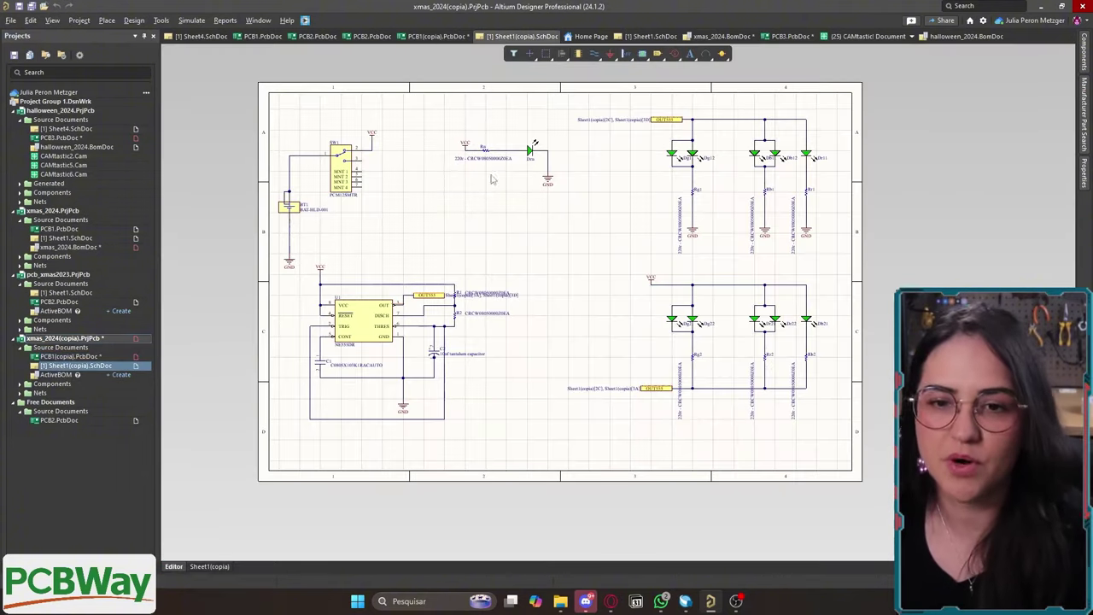
{"action": "left_click_drag", "start_coordinate": [453, 117], "coordinate": [579, 224]}
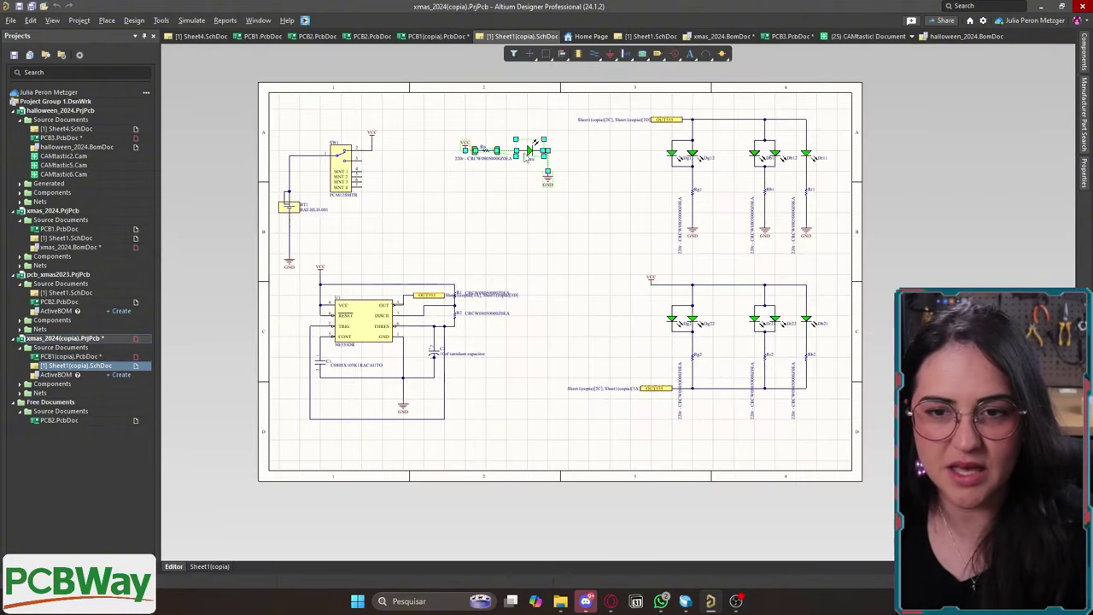
{"action": "left_click_drag", "start_coordinate": [523, 154], "coordinate": [453, 148]}
Delete the NE555 timer circuit and both LED groups, keeping the battery, switch and single-LED circuits.
{"action": "left_click", "coordinate": [289, 211]}
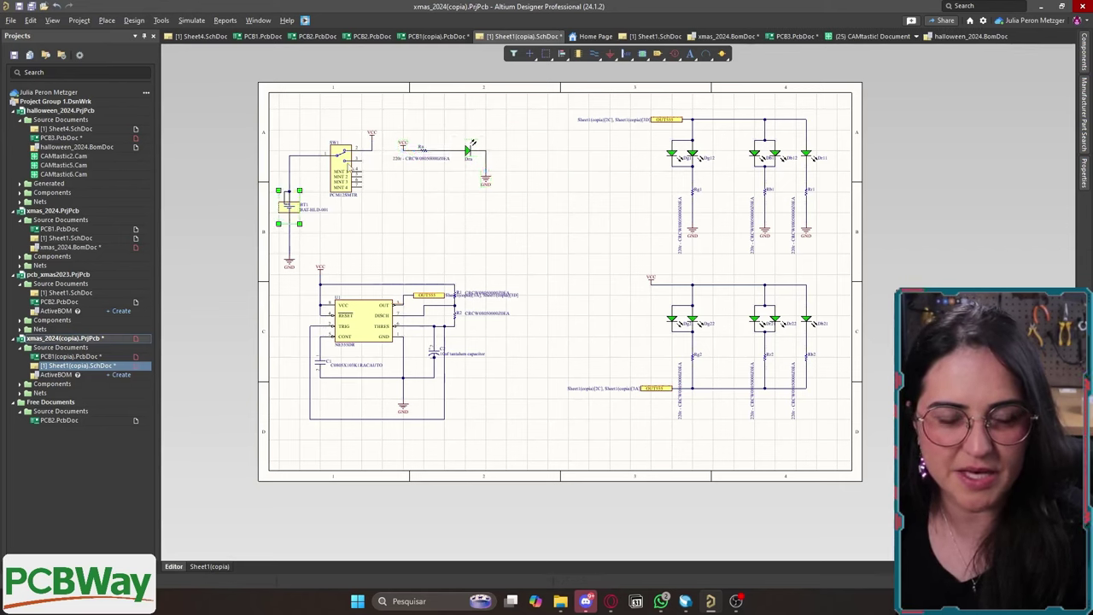
{"action": "left_click", "coordinate": [341, 173]}
{"action": "left_click", "coordinate": [573, 274]}
{"action": "left_click_drag", "start_coordinate": [305, 255], "coordinate": [536, 459]}
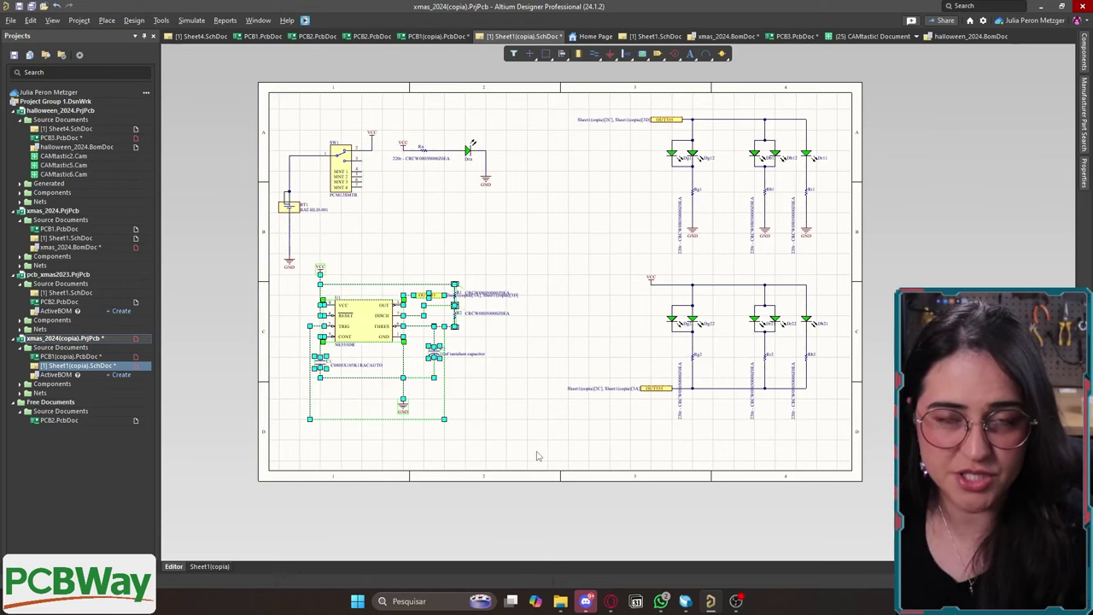
{"action": "left_click_drag", "start_coordinate": [602, 105], "coordinate": [844, 444]}
{"action": "key", "text": "Delete"}
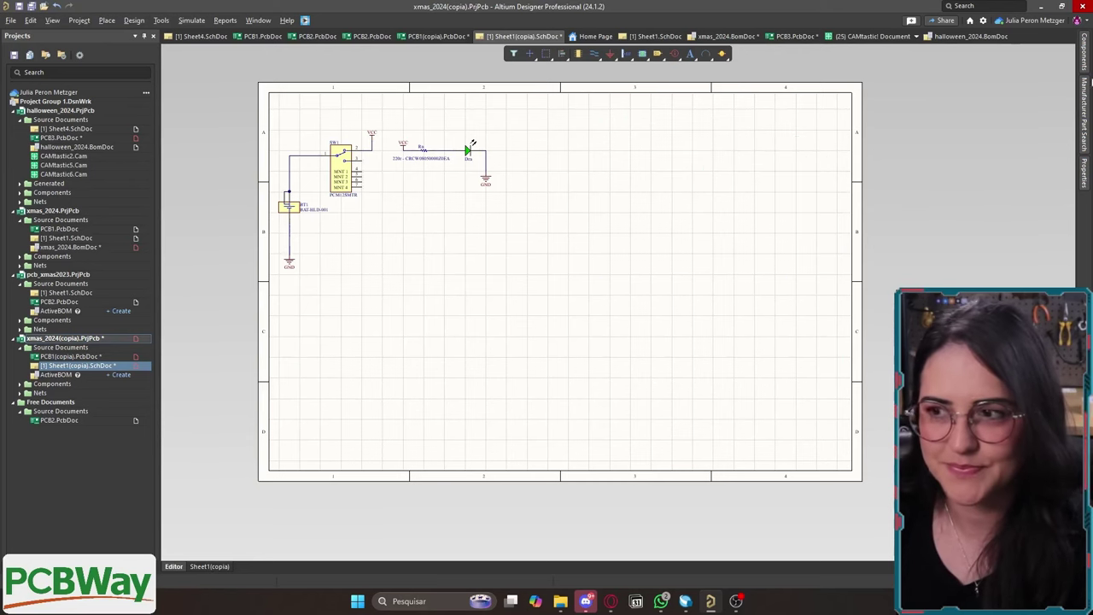
Open the component library and clear its "tantalum 1206" search filter.
{"action": "left_click", "coordinate": [1085, 56]}
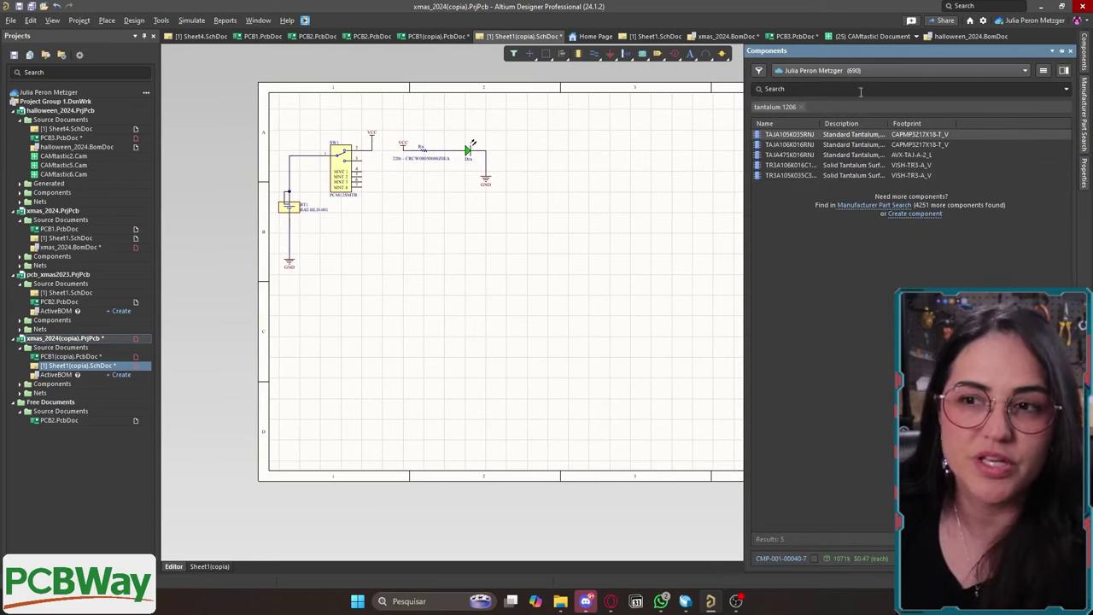
{"action": "left_click", "coordinate": [801, 107]}
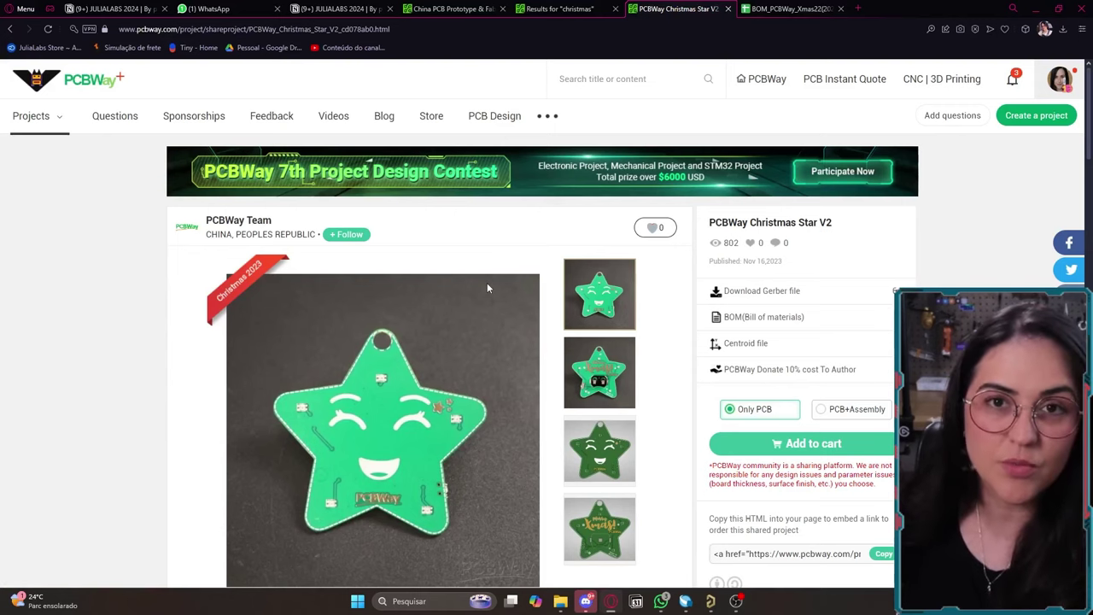
Review the PCBWay Christmas Star V2 project page in the browser, from the product photos down to the download options.
{"action": "scroll", "coordinate": [440, 413], "scroll_direction": "down", "scroll_amount": 1}
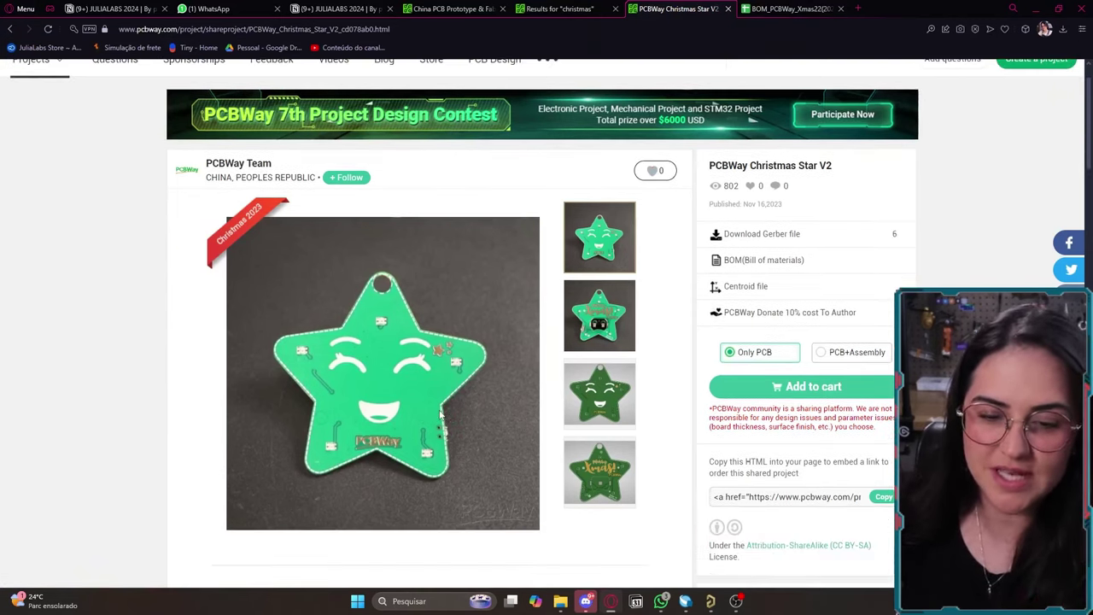
{"action": "scroll", "coordinate": [441, 413], "scroll_direction": "down", "scroll_amount": 2}
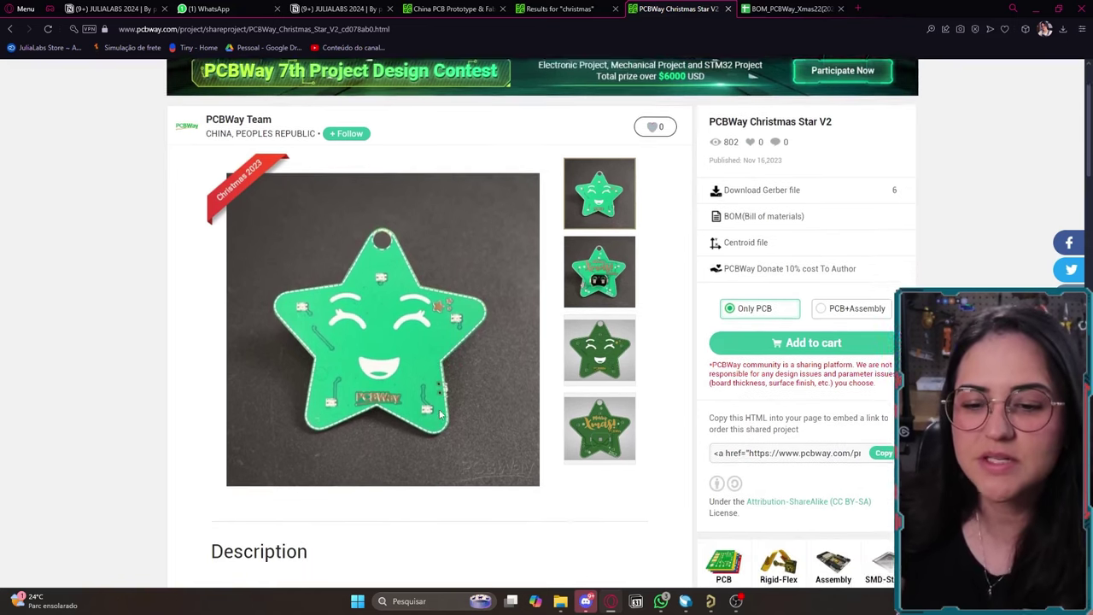
{"action": "scroll", "coordinate": [556, 262], "scroll_direction": "up", "scroll_amount": 3}
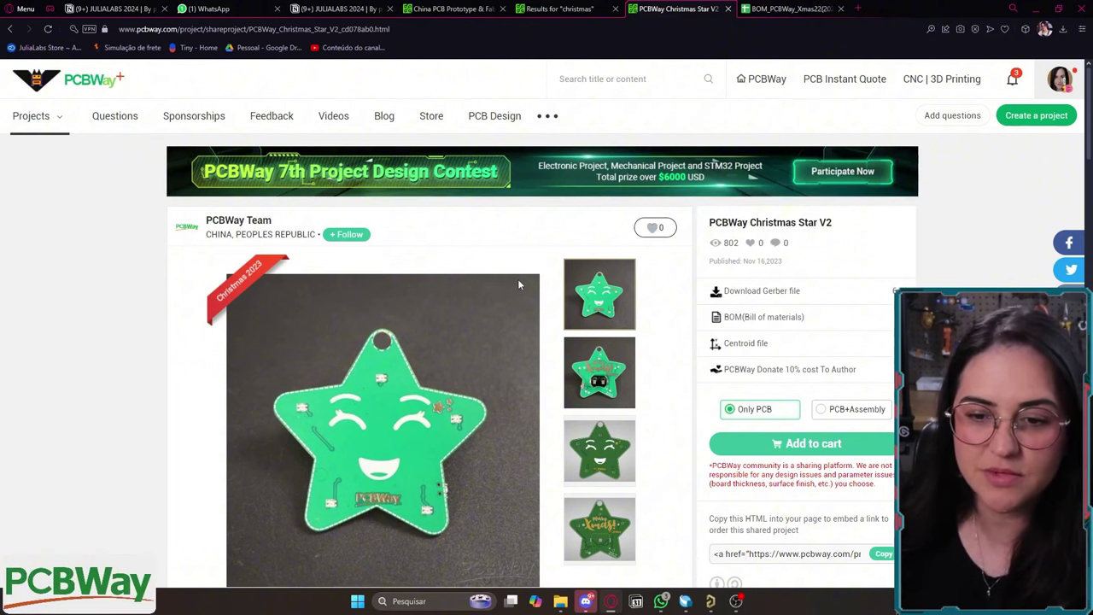
{"action": "scroll", "coordinate": [589, 329], "scroll_direction": "down", "scroll_amount": 2}
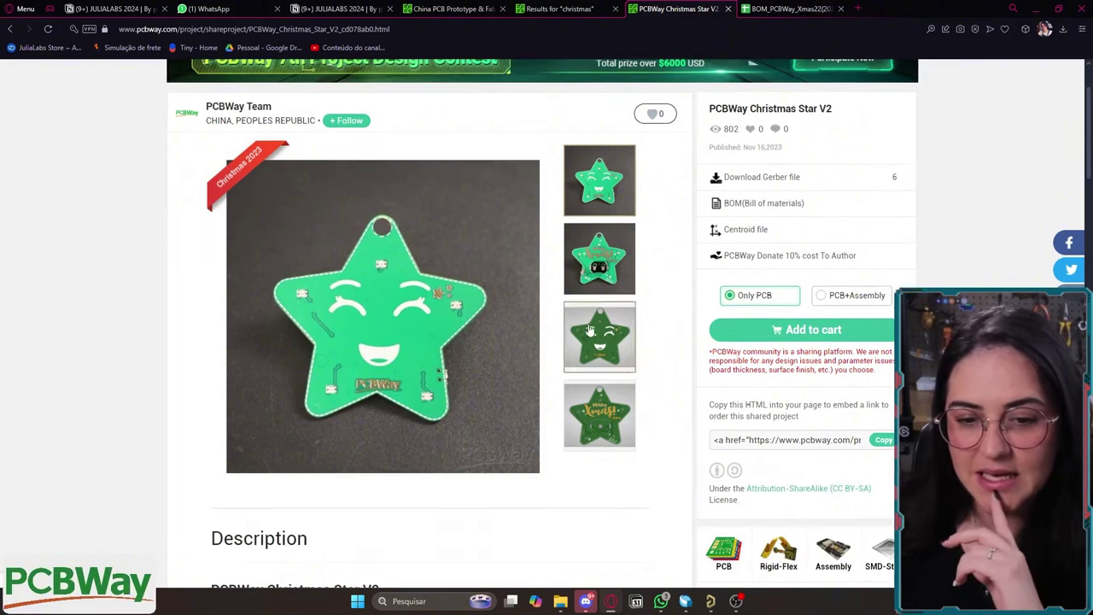
{"action": "scroll", "coordinate": [435, 307], "scroll_direction": "down", "scroll_amount": 5}
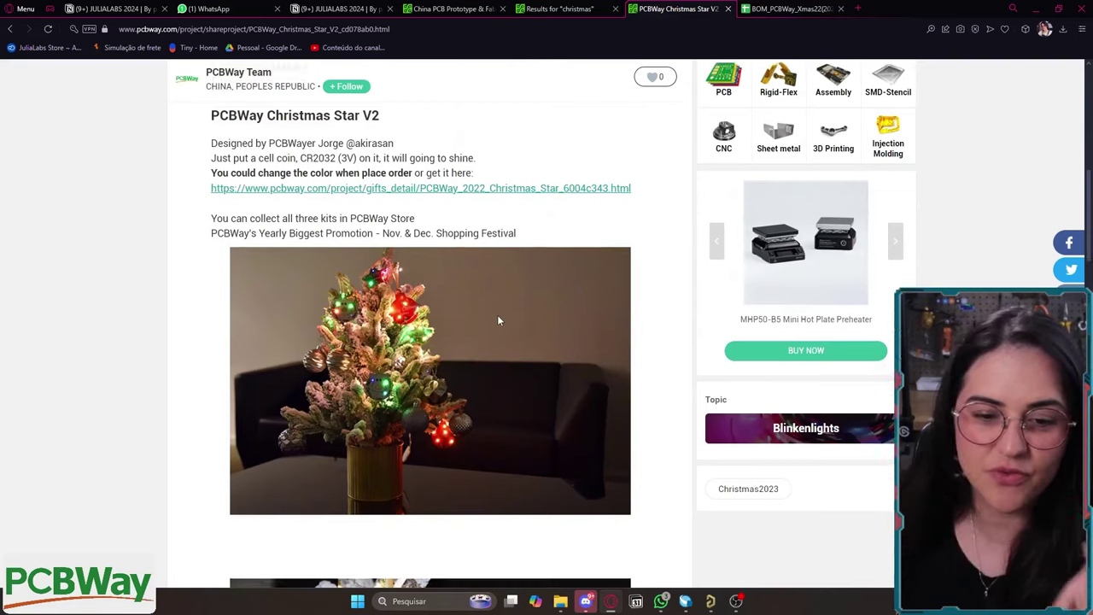
{"action": "scroll", "coordinate": [499, 320], "scroll_direction": "down", "scroll_amount": 3}
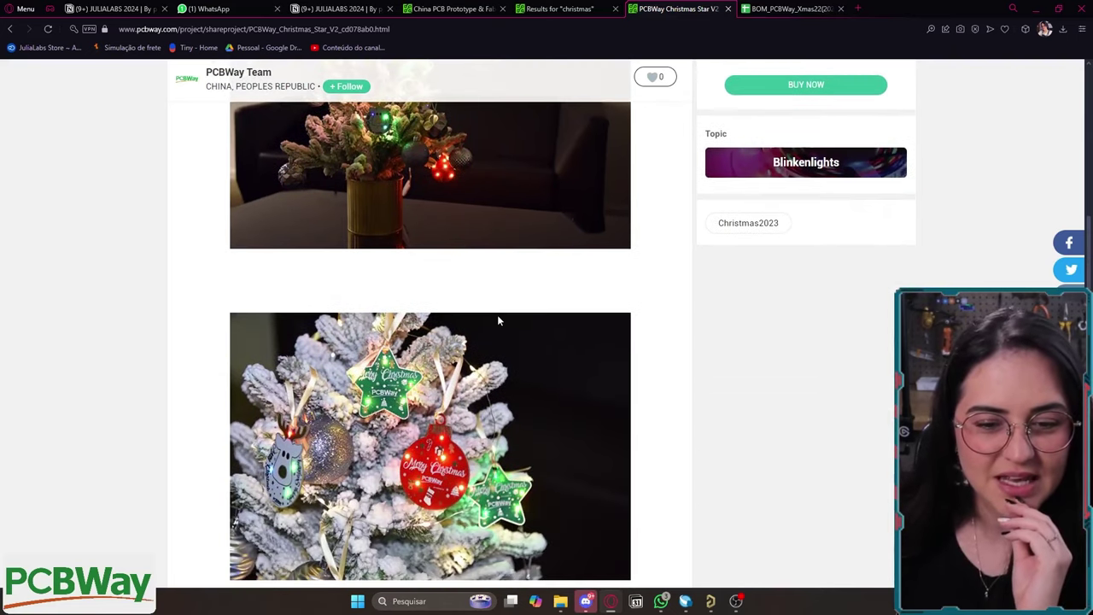
{"action": "scroll", "coordinate": [498, 320], "scroll_direction": "down", "scroll_amount": 2}
{"action": "scroll", "coordinate": [490, 329], "scroll_direction": "down", "scroll_amount": 1}
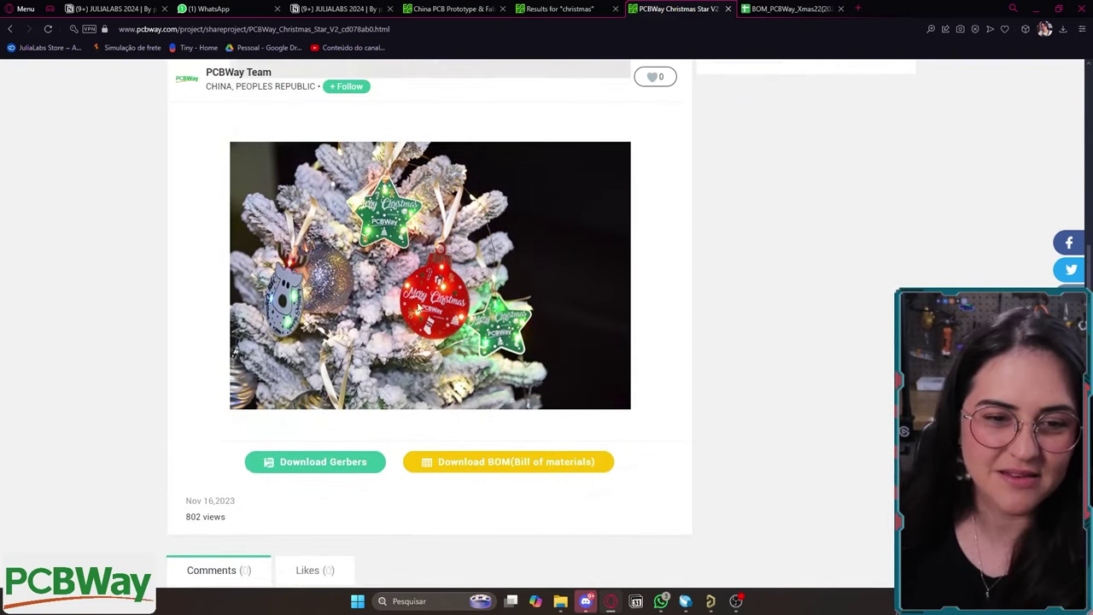
{"action": "scroll", "coordinate": [427, 299], "scroll_direction": "down", "scroll_amount": 1}
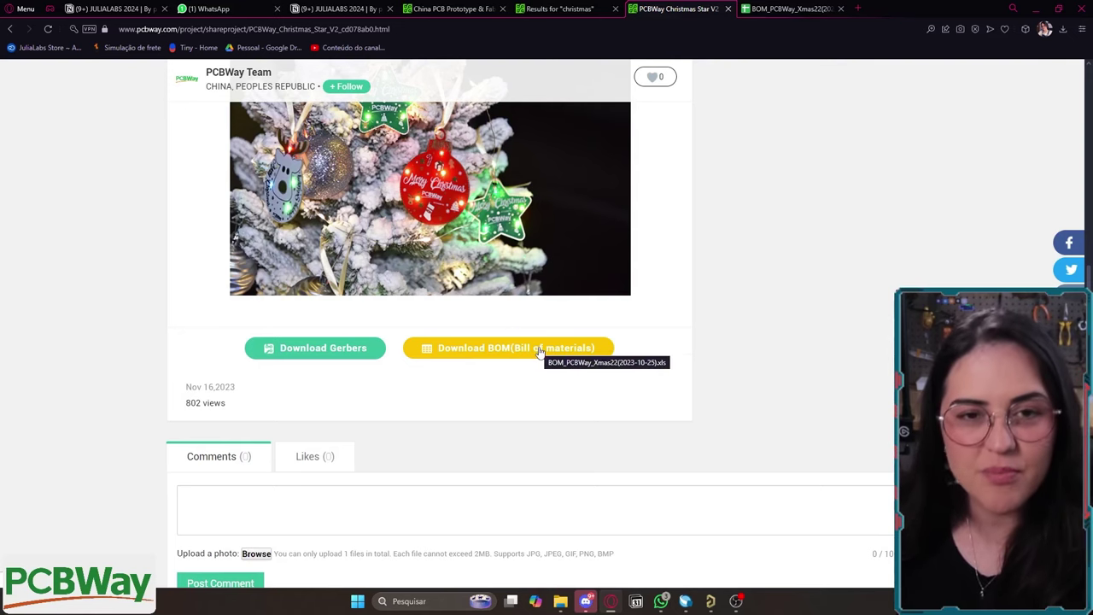
Access the Christmas Star's bill of materials and examine the component entries in the BOM_PCBWay_Xmas22 spreadsheet.
{"action": "scroll", "coordinate": [540, 353], "scroll_direction": "up", "scroll_amount": 1}
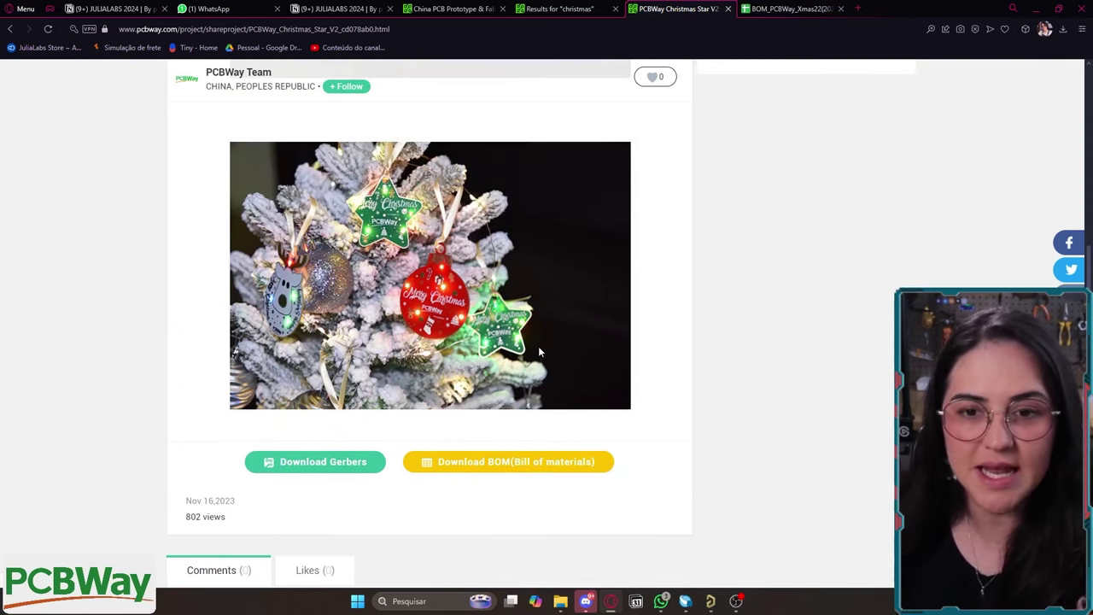
{"action": "scroll", "coordinate": [539, 350], "scroll_direction": "up", "scroll_amount": 1}
{"action": "scroll", "coordinate": [335, 357], "scroll_direction": "down", "scroll_amount": 2}
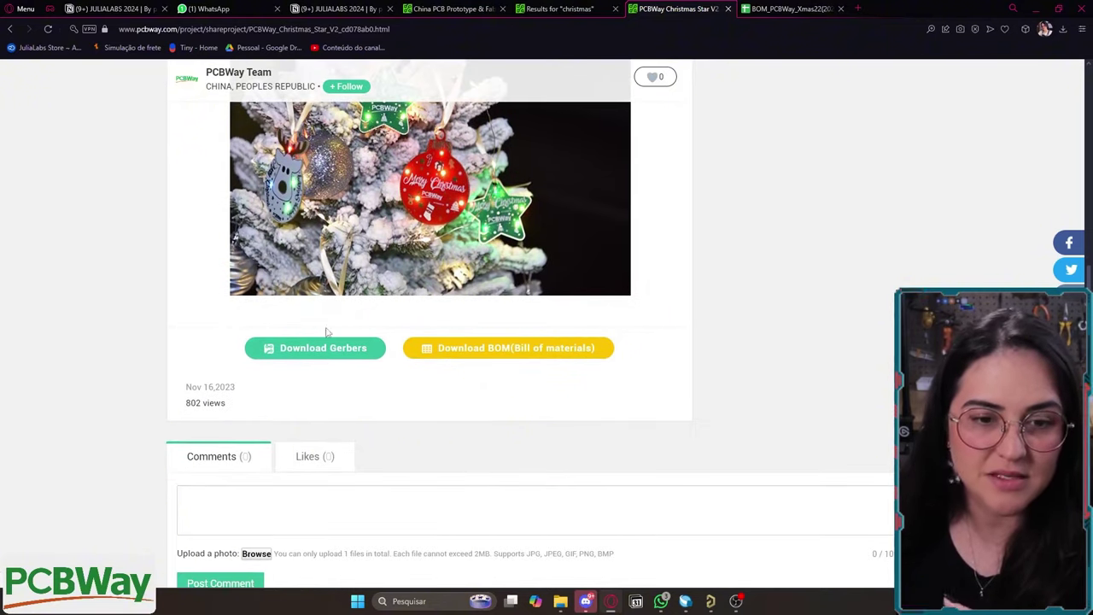
{"action": "left_click", "coordinate": [523, 340]}
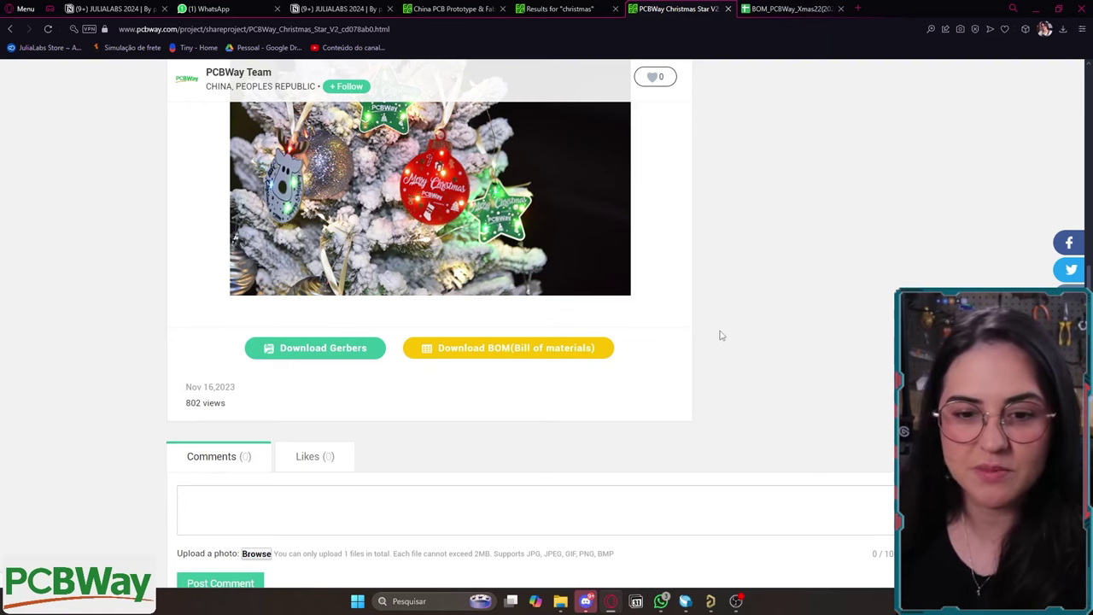
{"action": "left_click", "coordinate": [794, 9]}
{"action": "scroll", "coordinate": [275, 402], "scroll_direction": "down", "scroll_amount": 3}
{"action": "scroll", "coordinate": [290, 388], "scroll_direction": "up", "scroll_amount": 3}
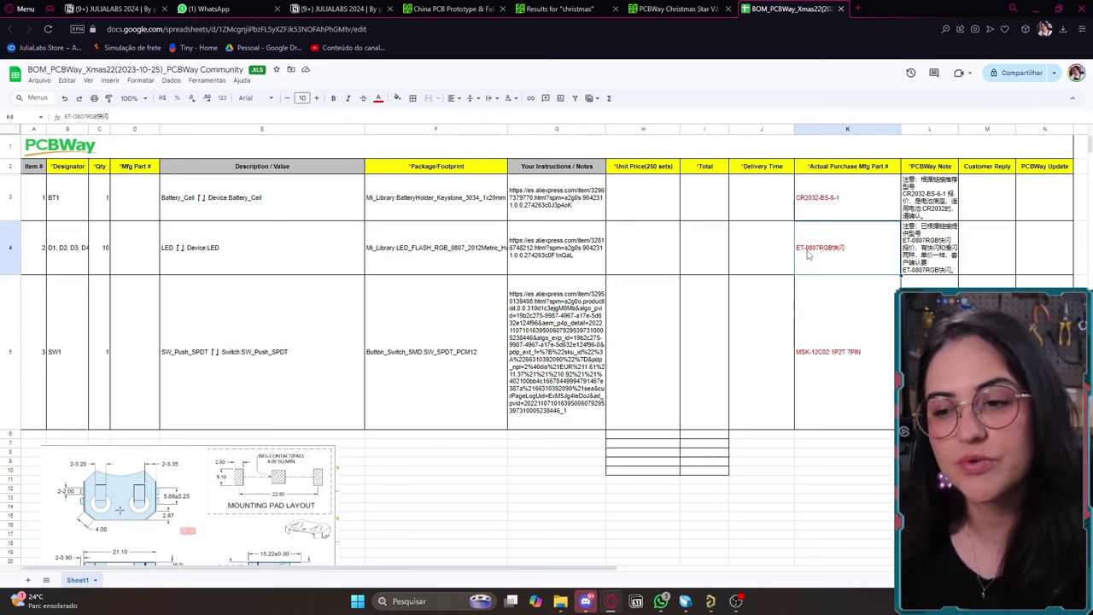
Switch back to the Sheet1(copia) schematic in Altium Designer and undo the deletion of the two LED groups.
{"action": "left_click", "coordinate": [711, 603]}
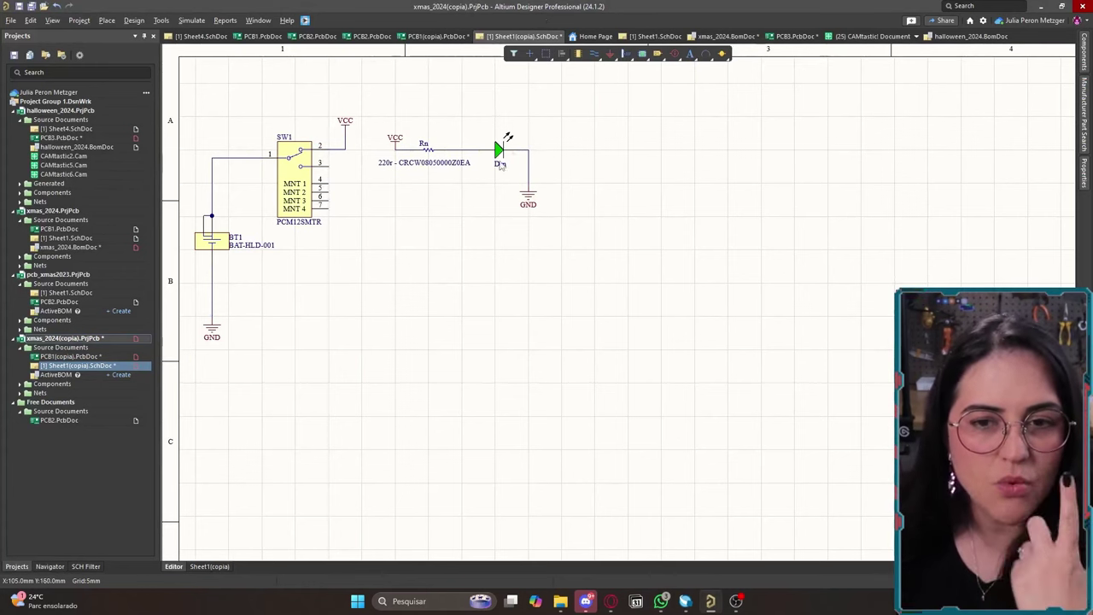
{"action": "scroll", "coordinate": [504, 170], "scroll_direction": "up", "scroll_amount": 1, "text": "ctrl"}
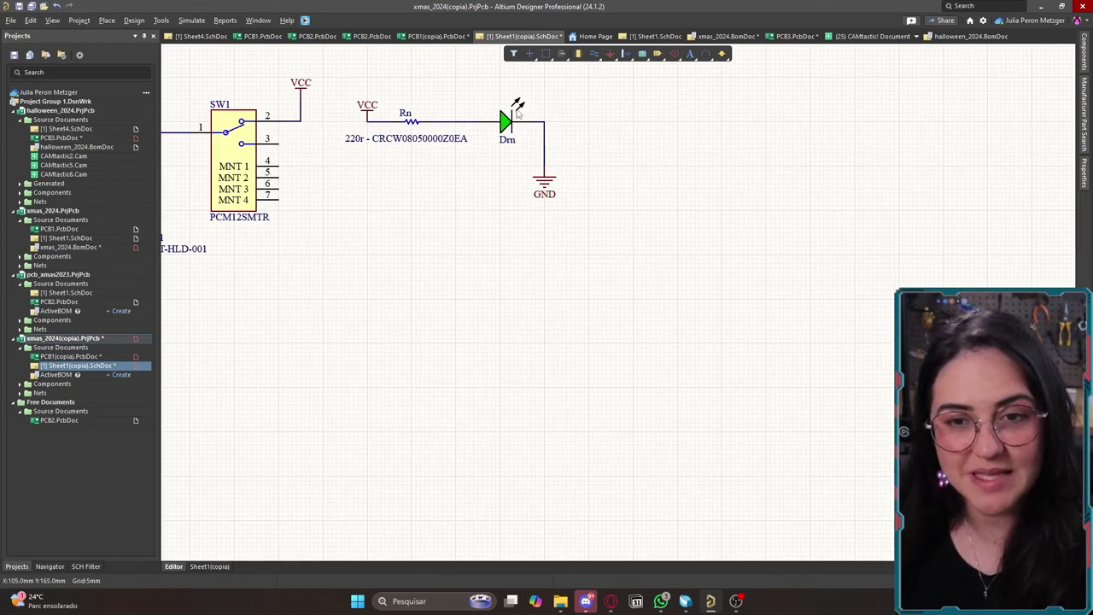
{"action": "scroll", "coordinate": [528, 126], "scroll_direction": "up", "scroll_amount": 1}
{"action": "scroll", "coordinate": [642, 166], "scroll_direction": "down", "scroll_amount": 2, "text": "ctrl"}
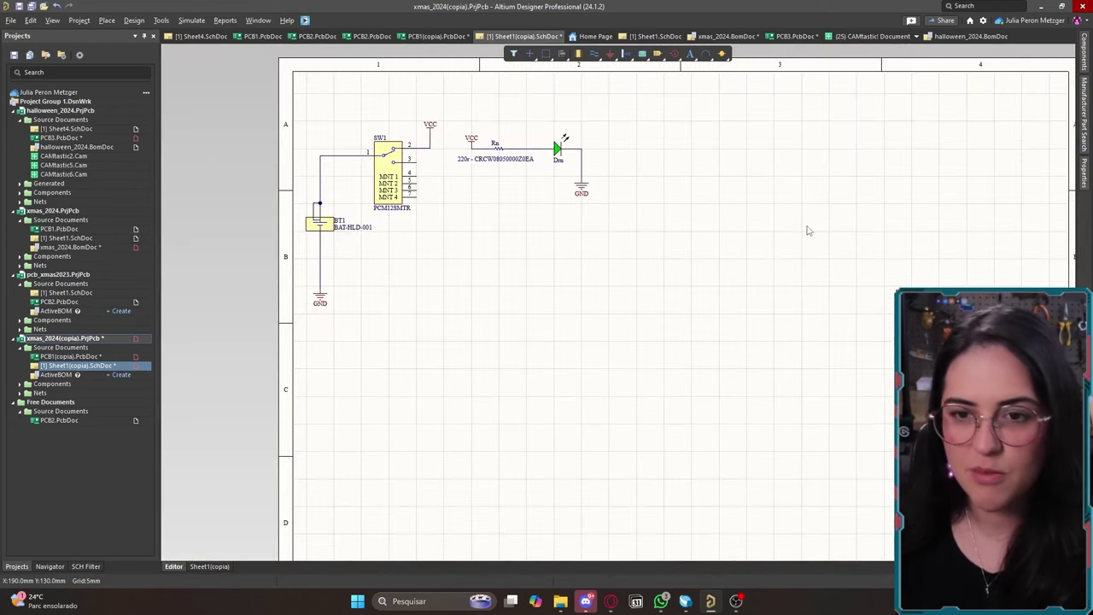
{"action": "right_click_drag", "start_coordinate": [808, 229], "coordinate": [670, 210]}
{"action": "scroll", "coordinate": [658, 235], "scroll_direction": "down", "scroll_amount": 1, "text": "ctrl"}
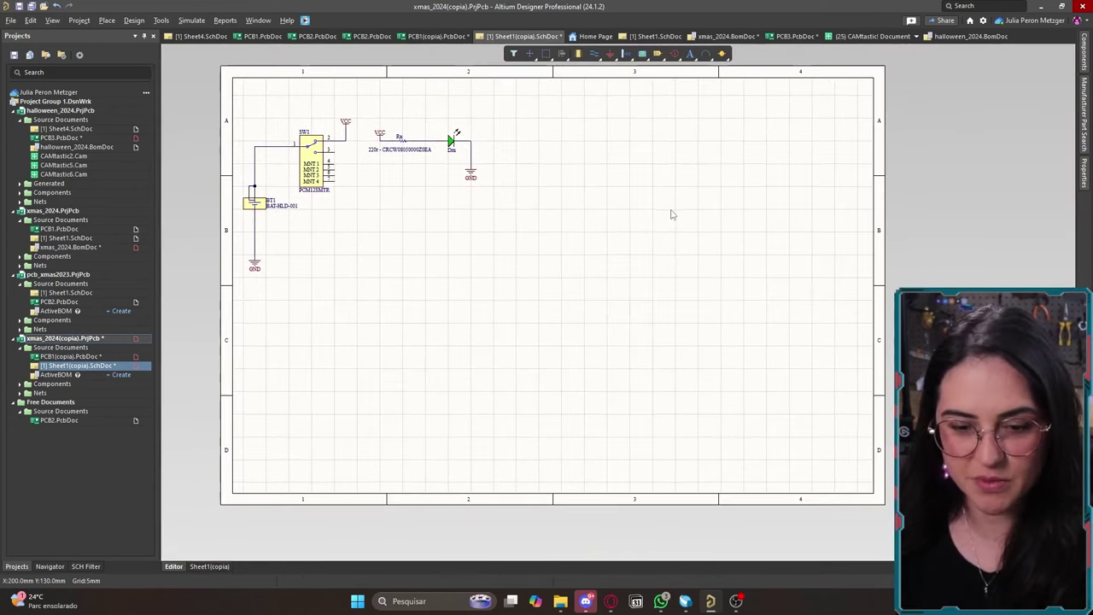
{"action": "key", "text": "ctrl+z"}
Delete the OUT555 ports from both the upper and the lower LED groups.
{"action": "left_click", "coordinate": [634, 218]}
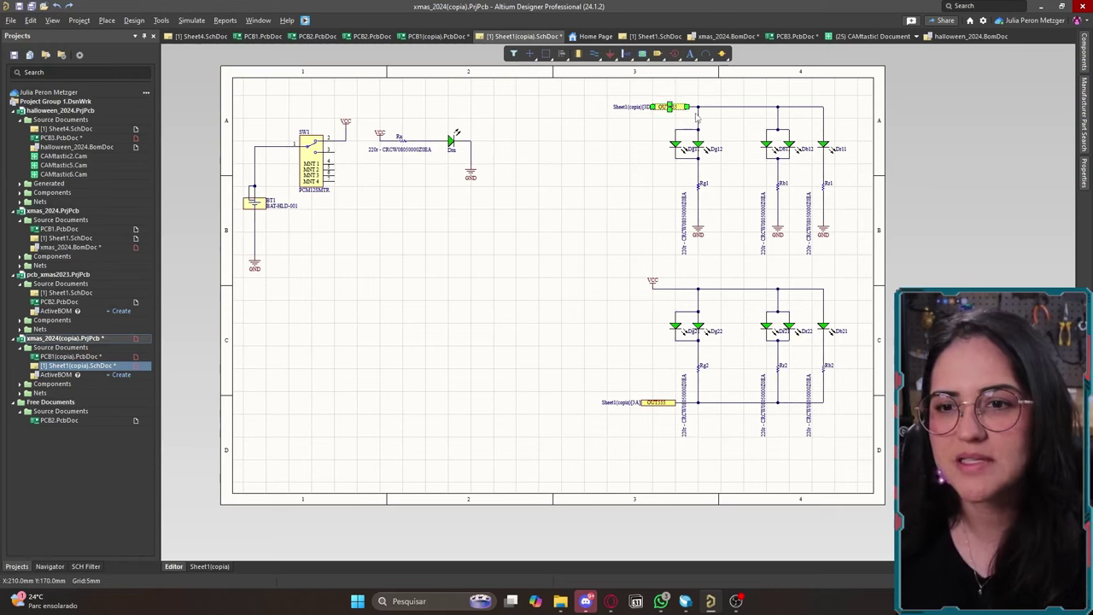
{"action": "key", "text": "Delete"}
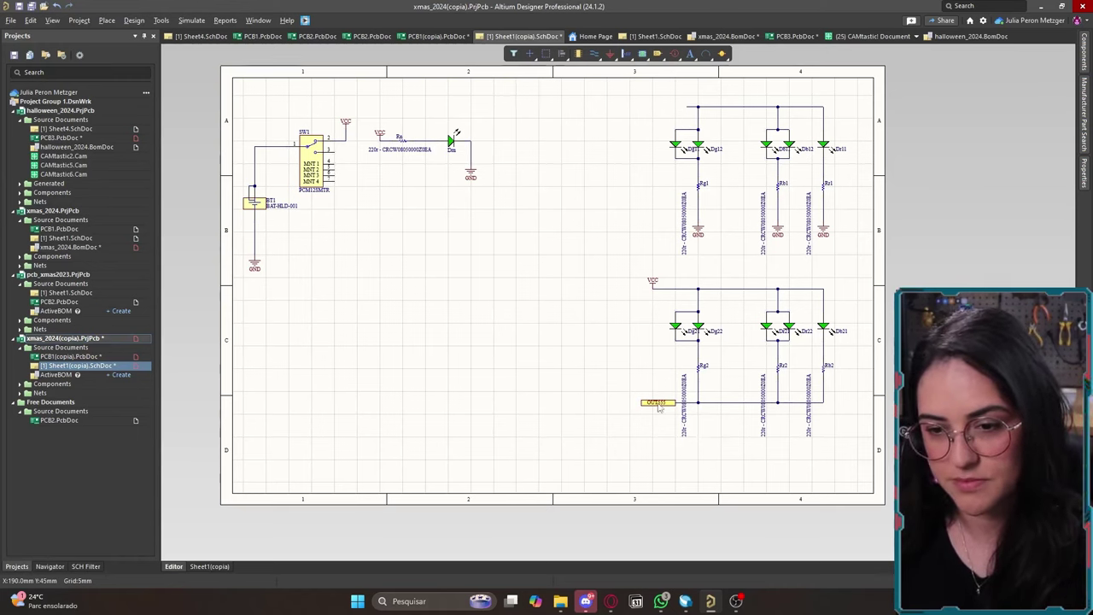
{"action": "left_click", "coordinate": [702, 345]}
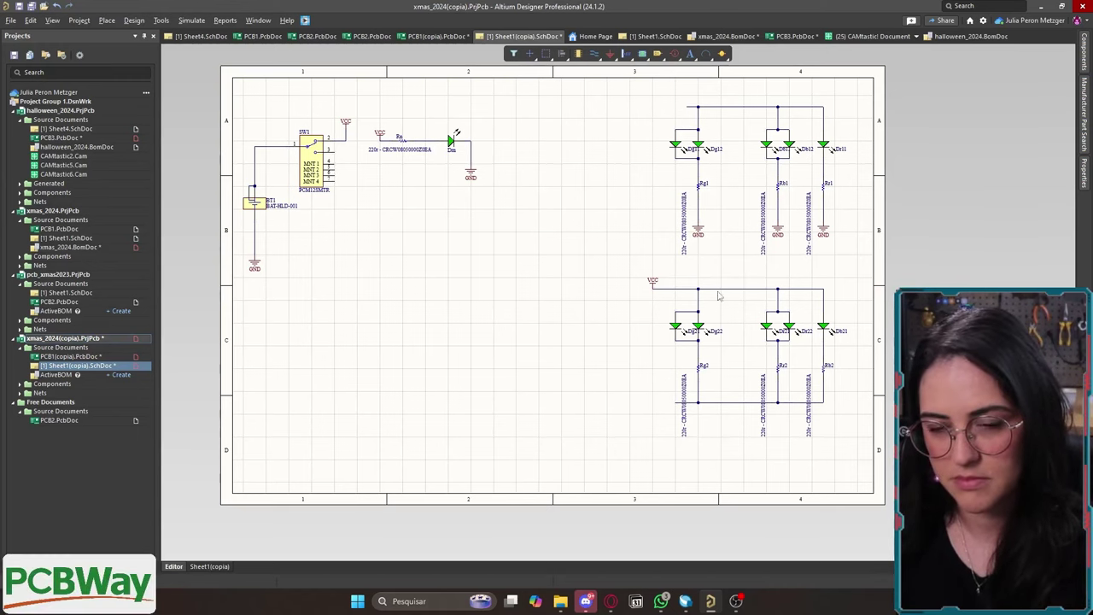
Delete the lower LED group's resistors and bottom bus wire, and the upper group's supply bus and ground symbols, keeping one GND symbol below.
{"action": "key", "text": "e"}
{"action": "key", "text": "d"}
{"action": "left_click", "coordinate": [698, 400]}
{"action": "left_click", "coordinate": [778, 369]}
{"action": "left_click", "coordinate": [819, 402]}
{"action": "left_click", "coordinate": [699, 368]}
{"action": "left_click", "coordinate": [752, 107]}
{"action": "left_click", "coordinate": [823, 228]}
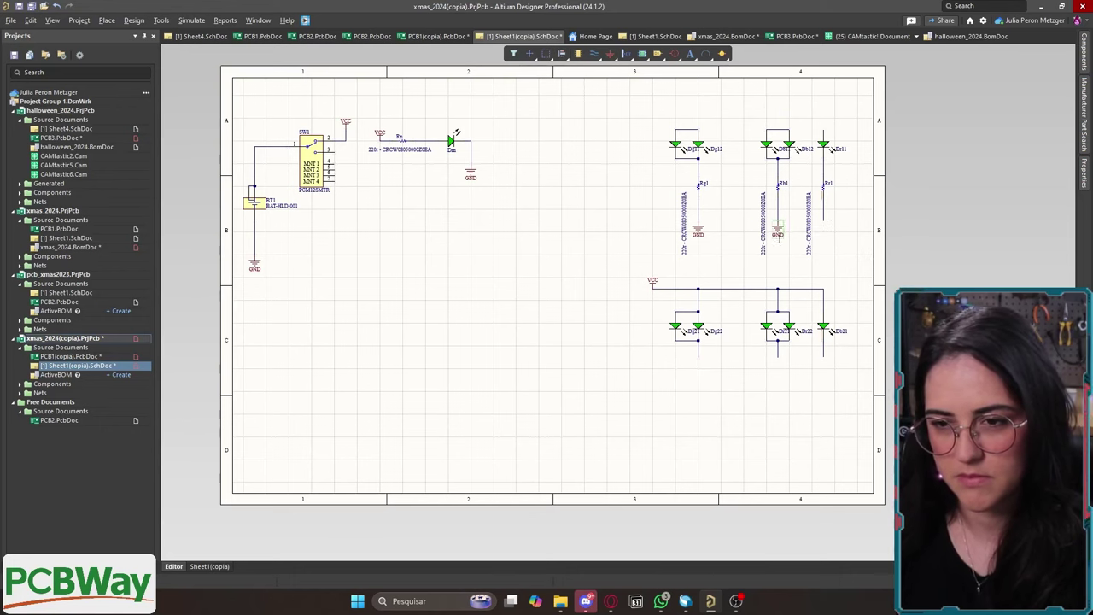
Delete resistors Rg1, Rb1 and Rr1 from the upper LED group along with the leftover wires beneath them.
{"action": "left_click", "coordinate": [698, 189]}
{"action": "left_click", "coordinate": [778, 187]}
{"action": "left_click", "coordinate": [823, 187]}
{"action": "left_click", "coordinate": [778, 217]}
{"action": "left_click", "coordinate": [823, 212]}
Move the upper LED group down and the lower group with its VCC symbol beneath the single-LED circuit.
{"action": "left_click_drag", "start_coordinate": [660, 118], "coordinate": [857, 190]}
{"action": "left_click_drag", "start_coordinate": [699, 146], "coordinate": [619, 225]}
{"action": "left_click_drag", "start_coordinate": [699, 325], "coordinate": [426, 291]}
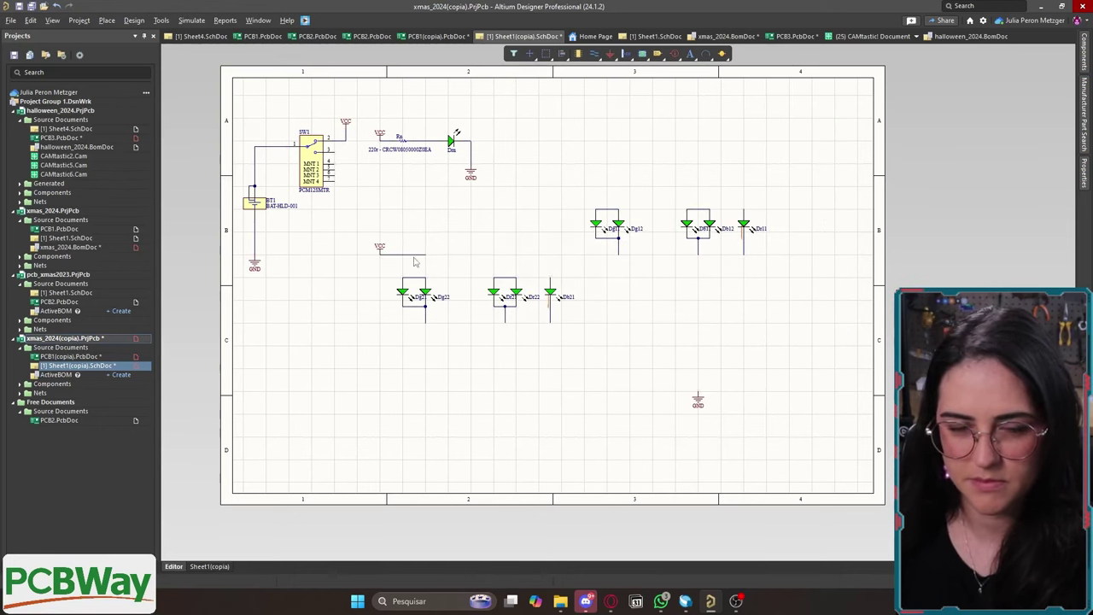
Line up the ten LEDs of both groups in one horizontal row, from Dg21 to Dr11.
{"action": "scroll", "coordinate": [385, 297], "scroll_direction": "up", "scroll_amount": 2, "text": "ctrl"}
{"action": "left_click_drag", "start_coordinate": [595, 294], "coordinate": [523, 295]}
{"action": "left_click_drag", "start_coordinate": [650, 290], "coordinate": [559, 290]}
{"action": "left_click_drag", "start_coordinate": [761, 180], "coordinate": [633, 290]}
{"action": "left_click_drag", "start_coordinate": [858, 145], "coordinate": [1006, 237]}
{"action": "left_click_drag", "start_coordinate": [907, 181], "coordinate": [707, 289]}
Wire the ten LEDs in parallel with a common top bus connected to VCC and a common bus along their lower ends.
{"action": "left_click", "coordinate": [633, 328]}
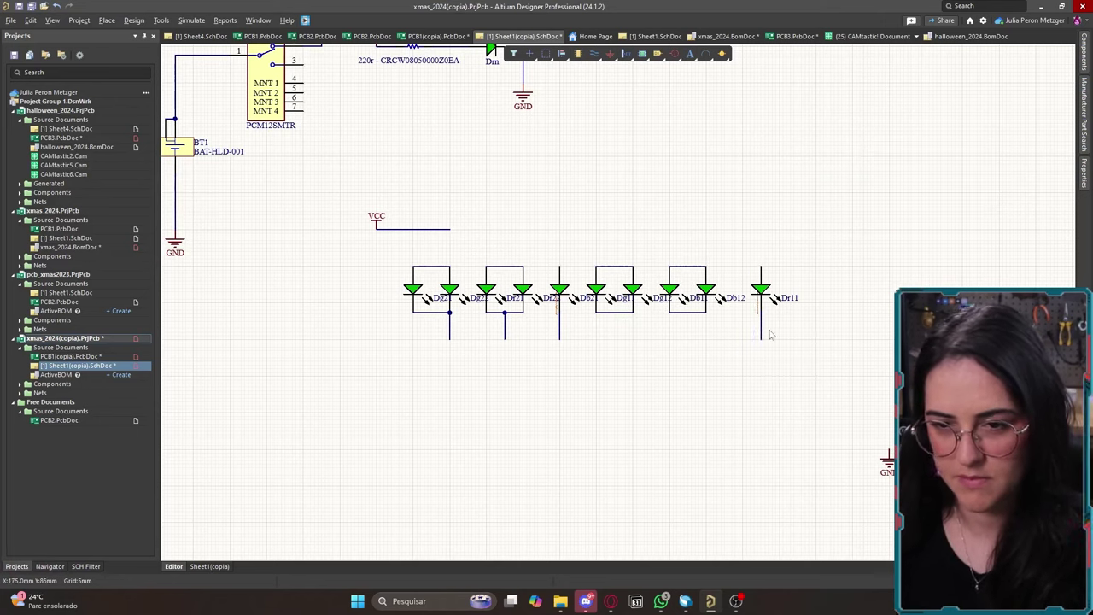
{"action": "key", "text": "ctrl+y"}
{"action": "key", "text": "ctrl+y"}
{"action": "key", "text": "ctrl+y"}
{"action": "key", "text": "ctrl+y"}
{"action": "key", "text": "ctrl+y"}
{"action": "key", "text": "ctrl+y"}
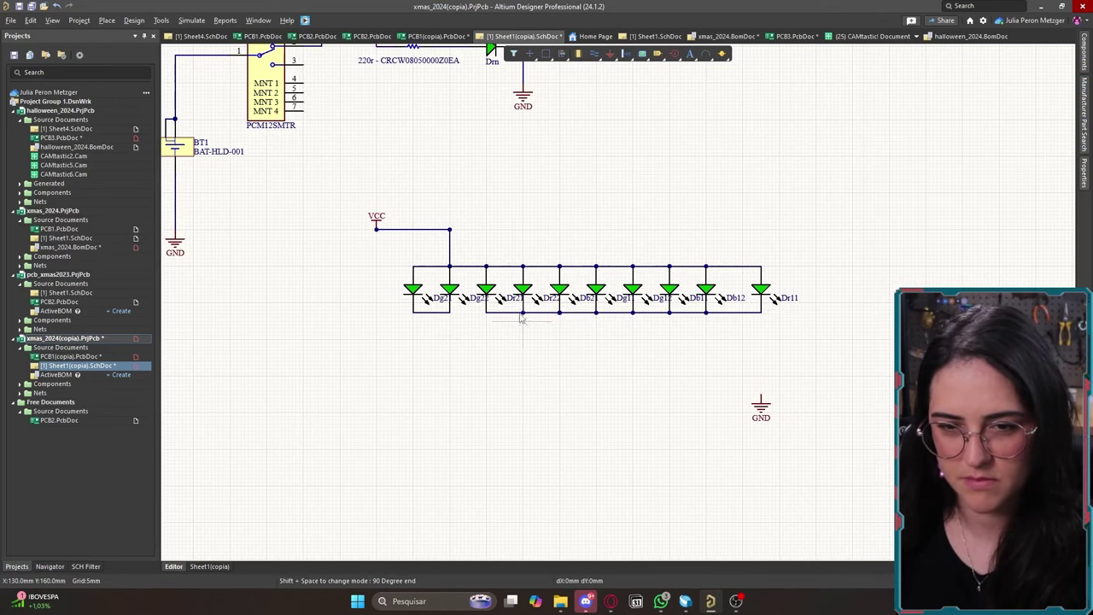
{"action": "left_click", "coordinate": [451, 313]}
{"action": "left_click", "coordinate": [486, 313]}
Connect the GND symbol to the lower bus beneath Dr11 and place the VCC symbol directly above Dg22.
{"action": "left_click_drag", "start_coordinate": [761, 406], "coordinate": [761, 369]}
{"action": "left_click", "coordinate": [761, 313]}
{"action": "left_click", "coordinate": [761, 358]}
{"action": "left_click_drag", "start_coordinate": [376, 224], "coordinate": [451, 224]}
{"action": "scroll", "coordinate": [316, 395], "scroll_direction": "down", "scroll_amount": 2, "text": "ctrl"}
{"action": "scroll", "coordinate": [455, 299], "scroll_direction": "up", "scroll_amount": 4, "text": "ctrl"}
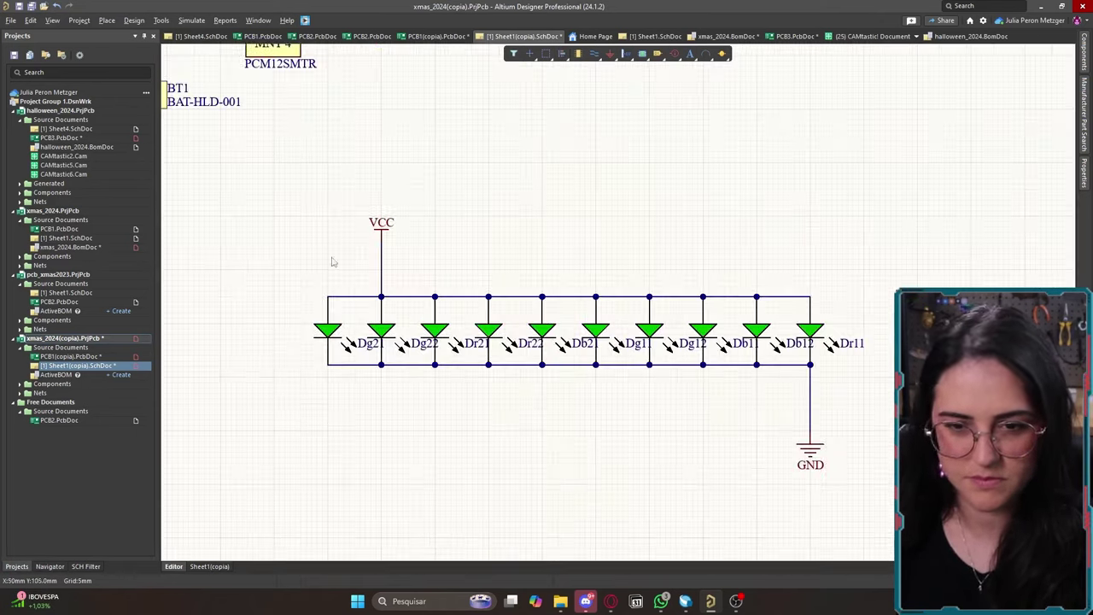
Open PCB1(copia).PcbDoc and import the schematic changes into the board.
{"action": "left_click", "coordinate": [436, 36]}
{"action": "left_click", "coordinate": [134, 21]}
{"action": "left_click", "coordinate": [192, 43]}
{"action": "left_click", "coordinate": [376, 379]}
{"action": "left_click", "coordinate": [871, 378]}
{"action": "scroll", "coordinate": [622, 341], "scroll_direction": "down", "scroll_amount": 1, "text": "ctrl"}
{"action": "right_click_drag", "start_coordinate": [622, 341], "coordinate": [545, 344]}
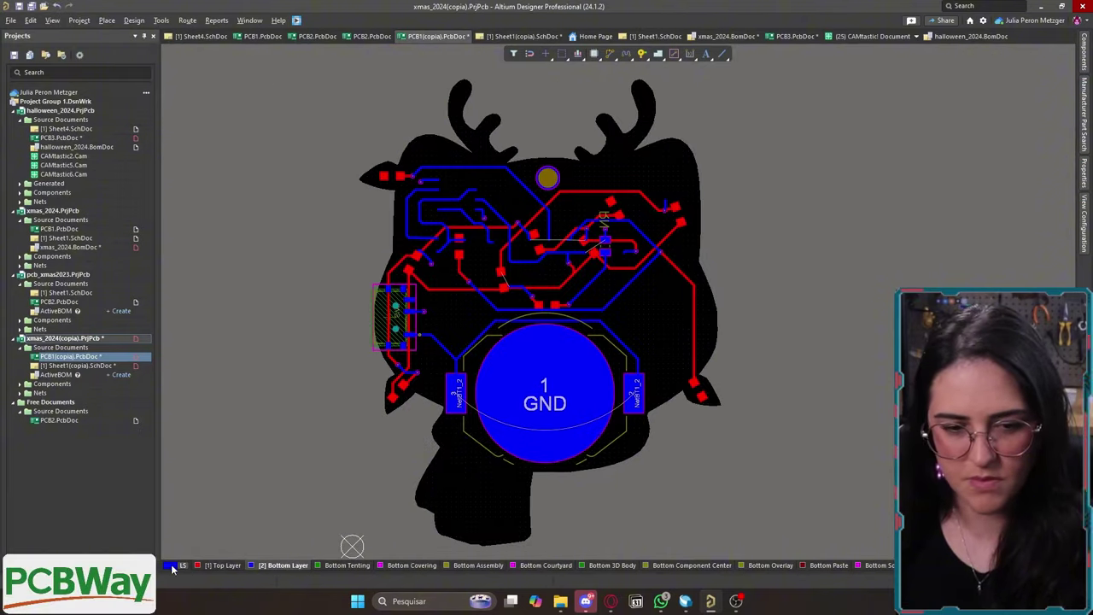
Un-route all connections on the cat board.
{"action": "left_click", "coordinate": [171, 567]}
{"action": "left_click", "coordinate": [774, 246]}
{"action": "left_click", "coordinate": [52, 21]}
{"action": "left_click", "coordinate": [76, 60]}
{"action": "left_click", "coordinate": [52, 21]}
{"action": "left_click", "coordinate": [75, 46]}
{"action": "left_click", "coordinate": [351, 168]}
{"action": "left_click", "coordinate": [160, 20]}
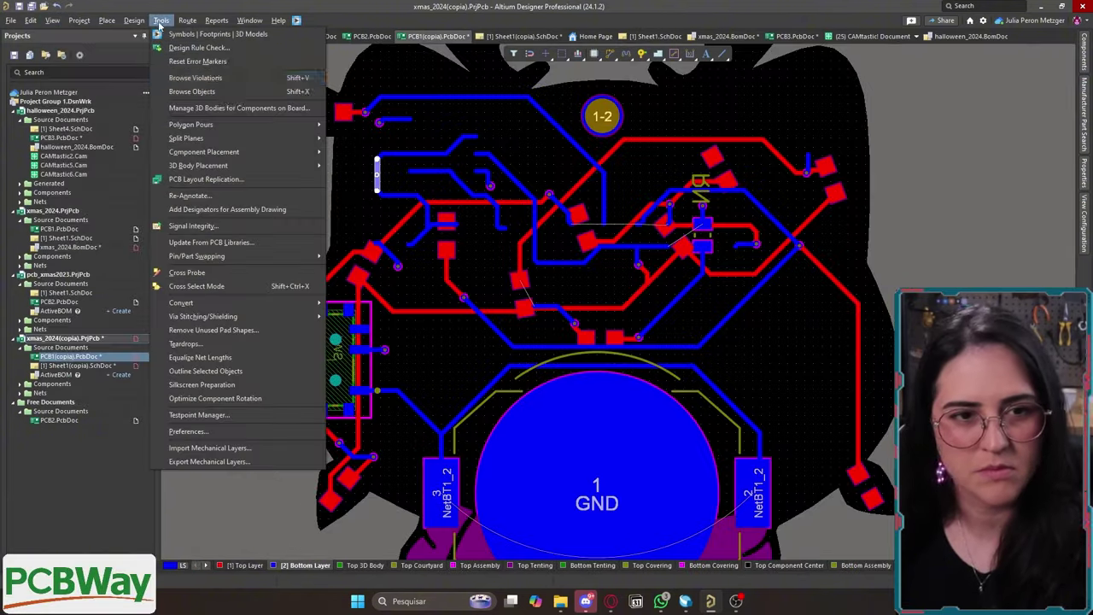
{"action": "mouse_move", "coordinate": [187, 20]}
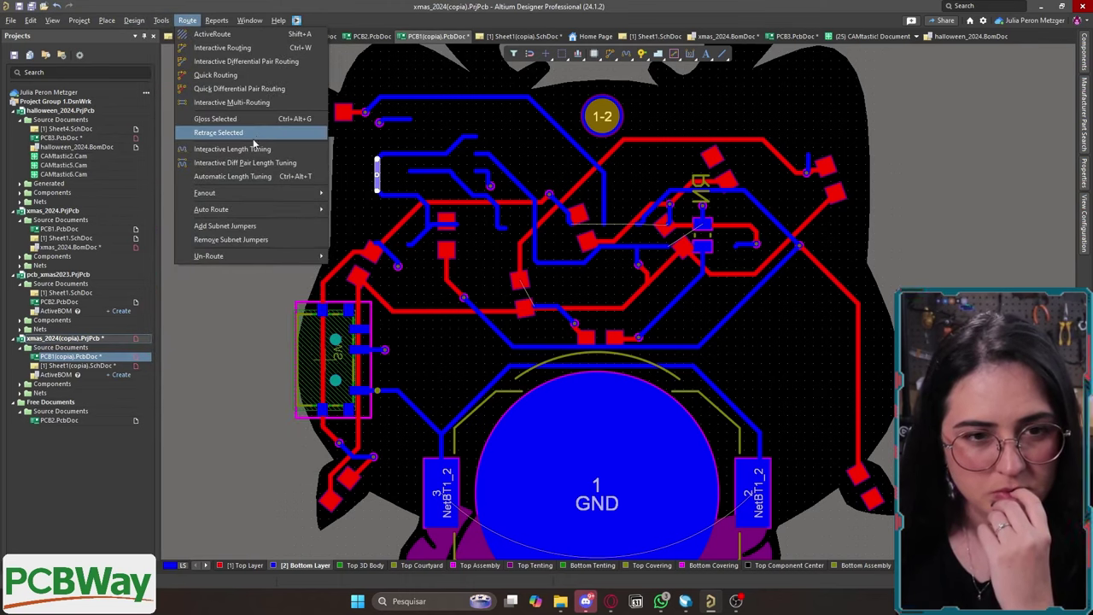
{"action": "mouse_move", "coordinate": [316, 256]}
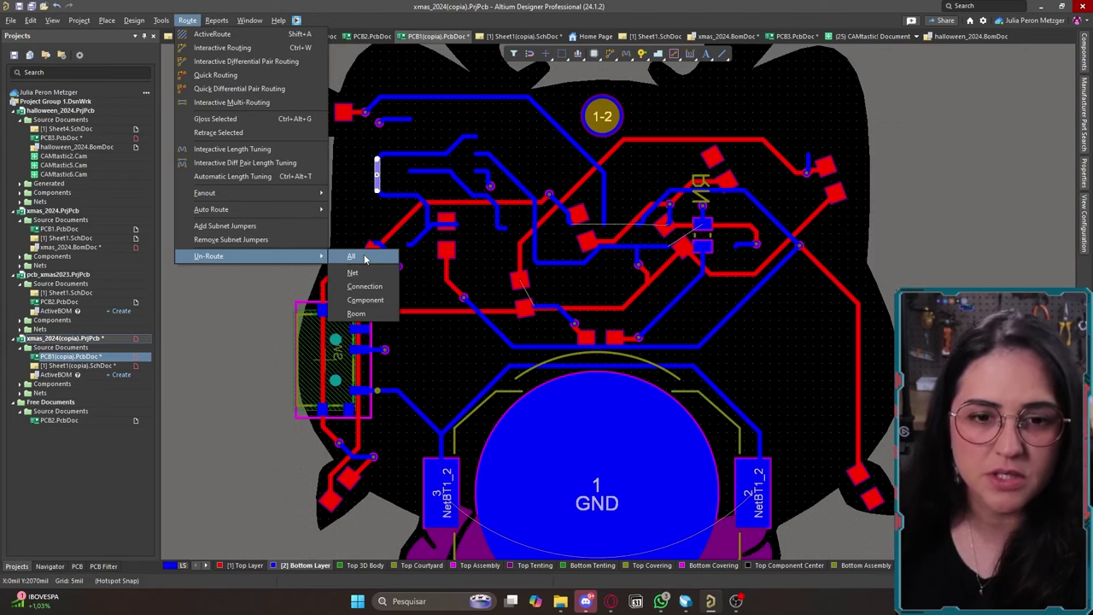
{"action": "left_click", "coordinate": [352, 258]}
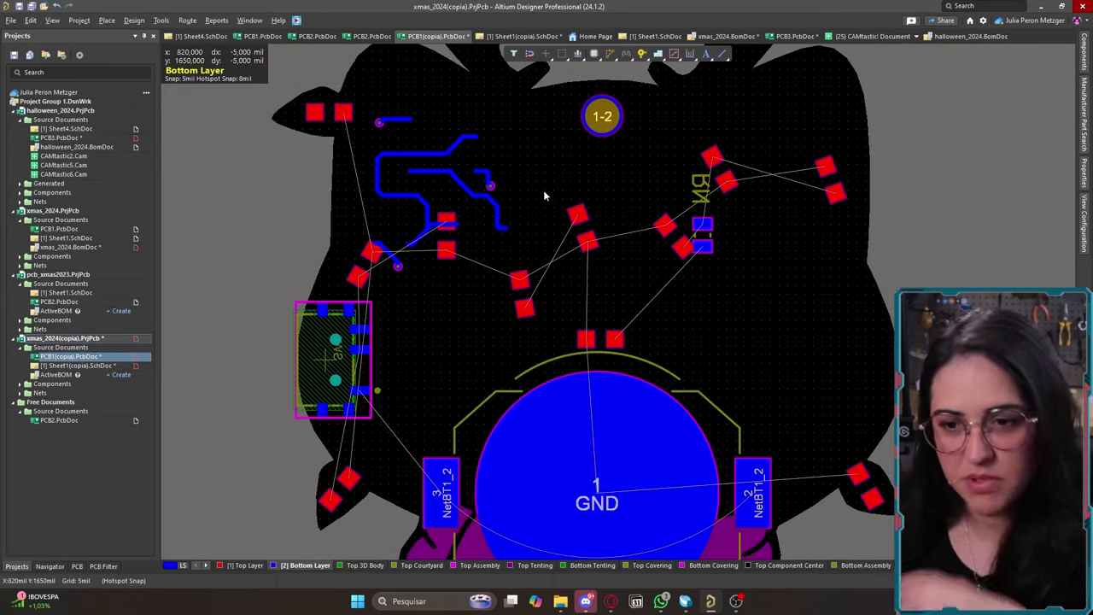
Delete the leftover bottom-layer track fragments in the upper-left area of the board.
{"action": "scroll", "coordinate": [533, 191], "scroll_direction": "down", "scroll_amount": 1, "text": "ctrl"}
{"action": "scroll", "coordinate": [427, 187], "scroll_direction": "up", "scroll_amount": 2, "text": "ctrl"}
{"action": "left_click", "coordinate": [422, 188]}
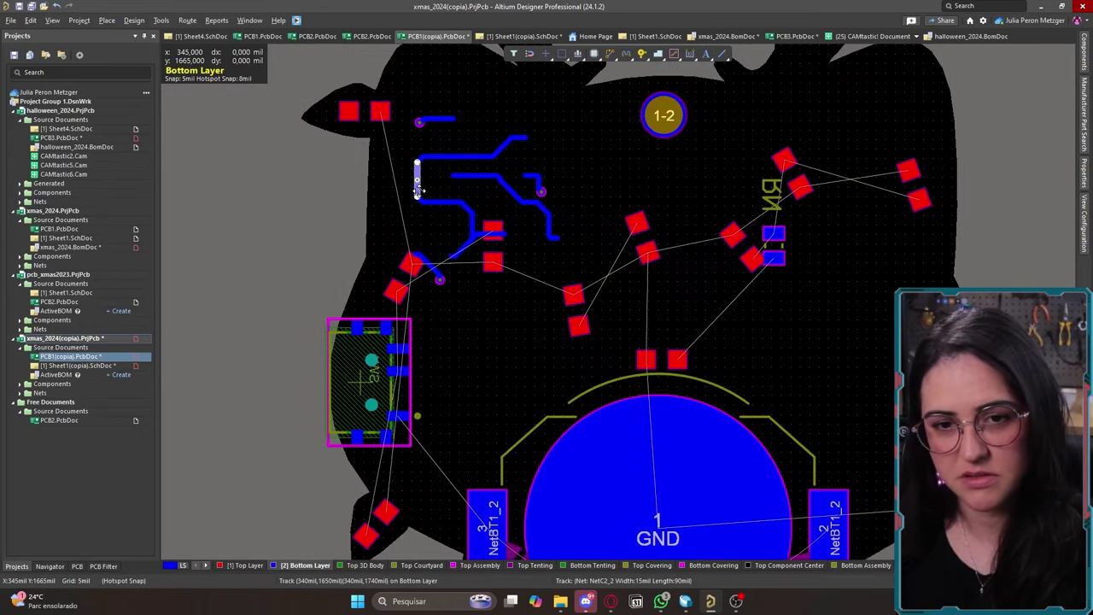
{"action": "key", "text": "Delete"}
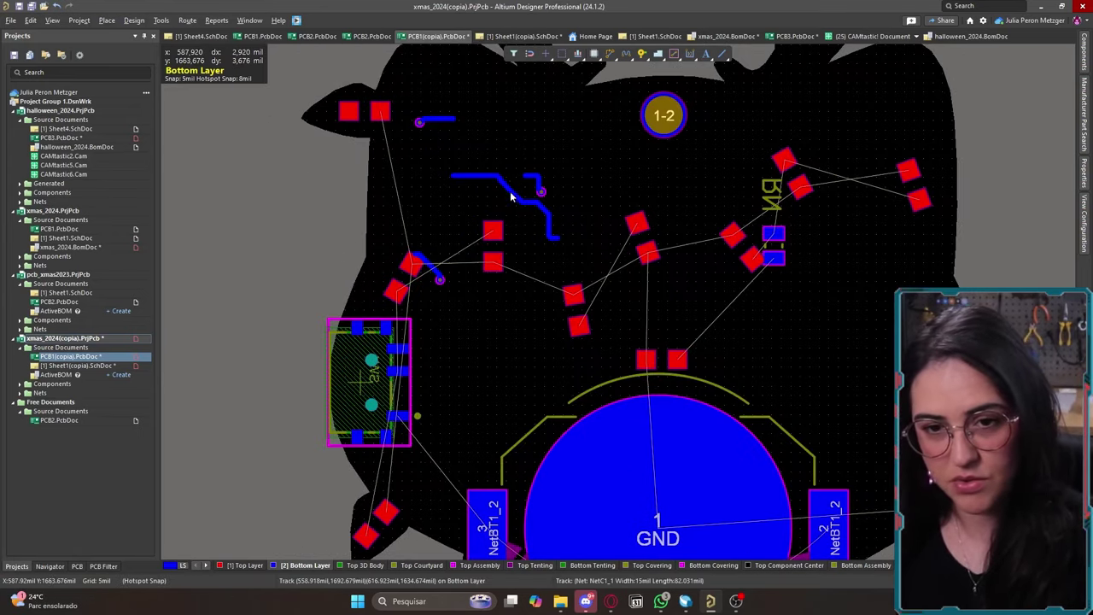
{"action": "left_click", "coordinate": [513, 190]}
{"action": "key", "text": "Delete"}
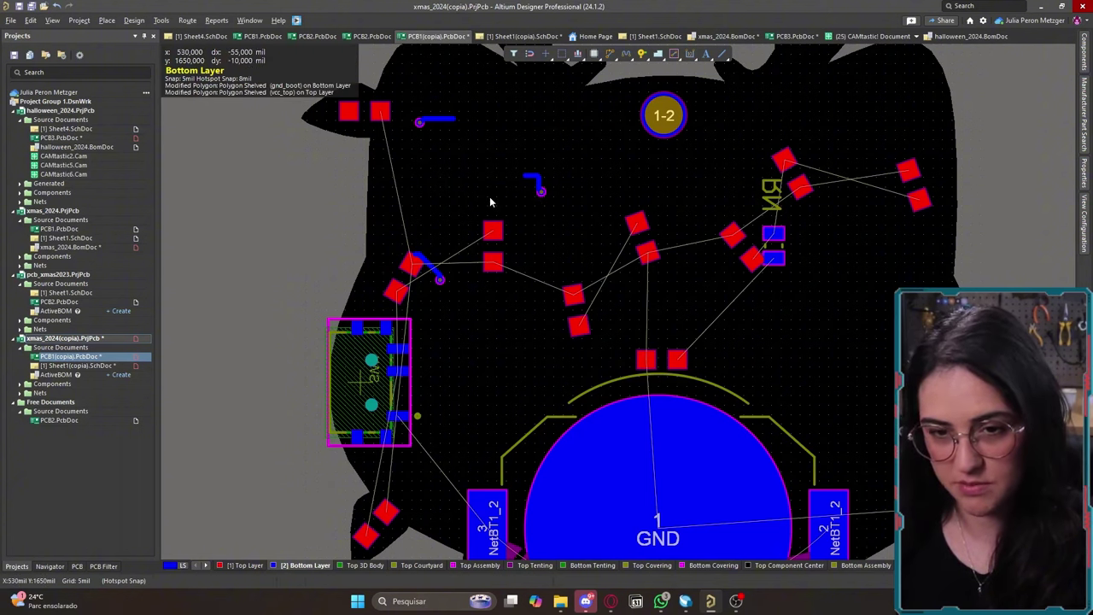
{"action": "left_click", "coordinate": [528, 178]}
{"action": "key", "text": "Delete"}
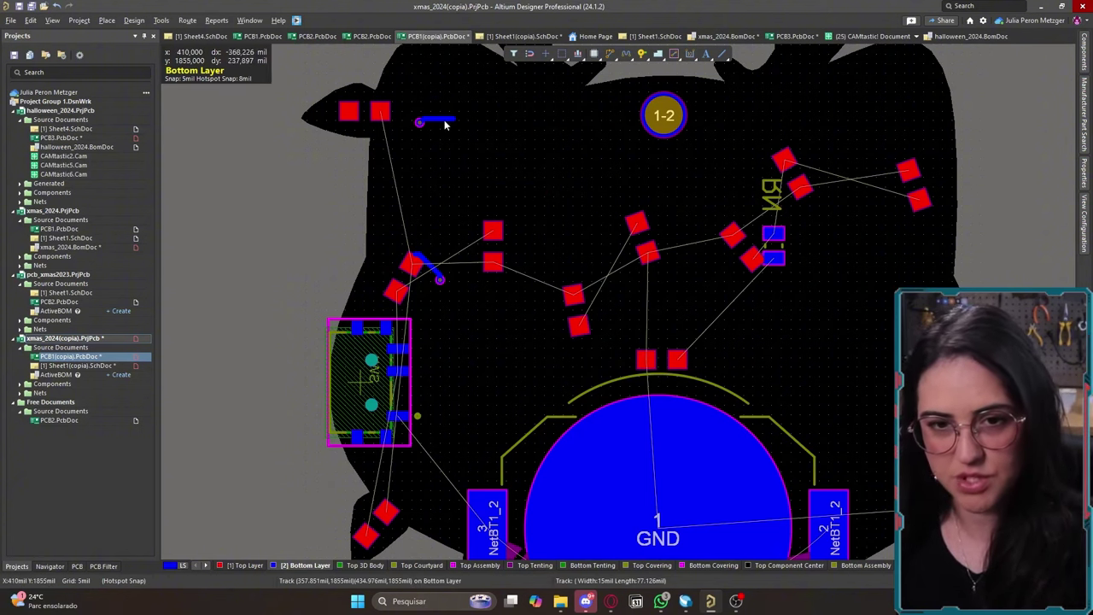
{"action": "left_click", "coordinate": [446, 120]}
{"action": "key", "text": "Delete"}
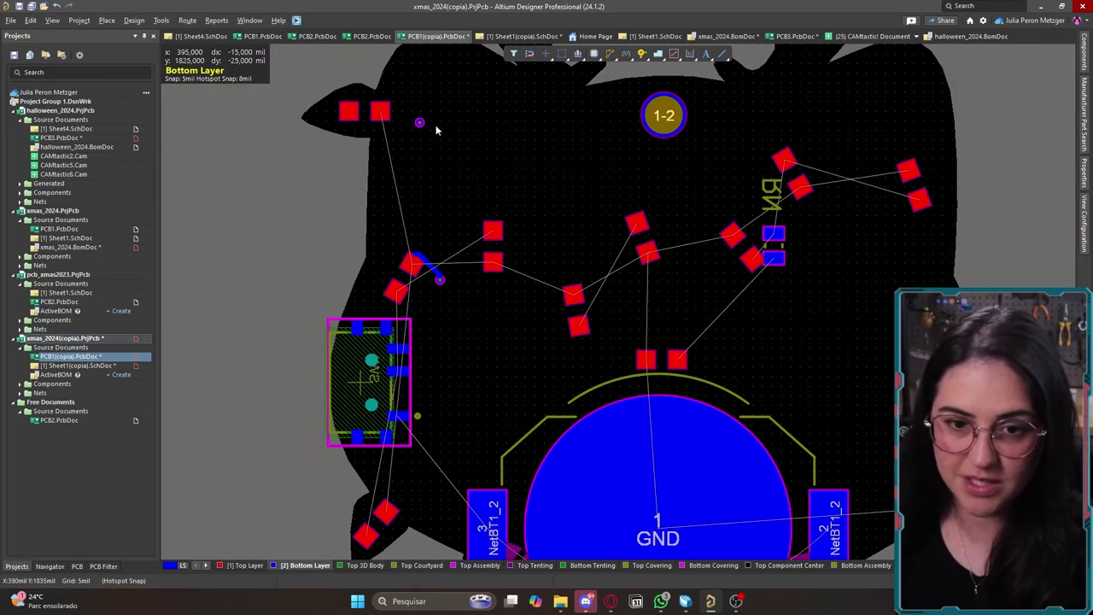
{"action": "left_click", "coordinate": [427, 264]}
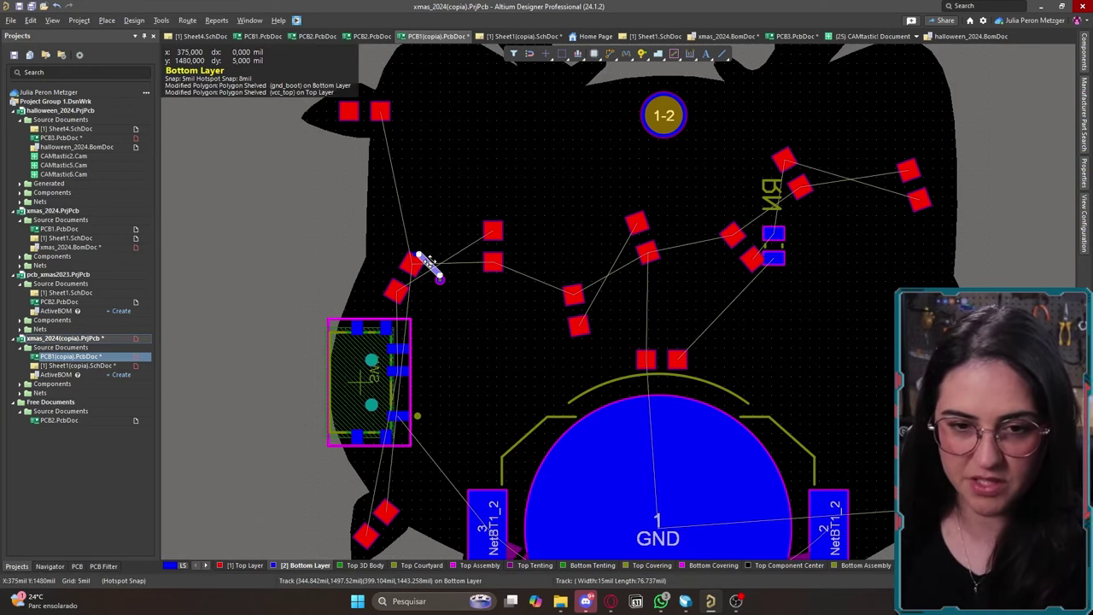
{"action": "key", "text": "Delete"}
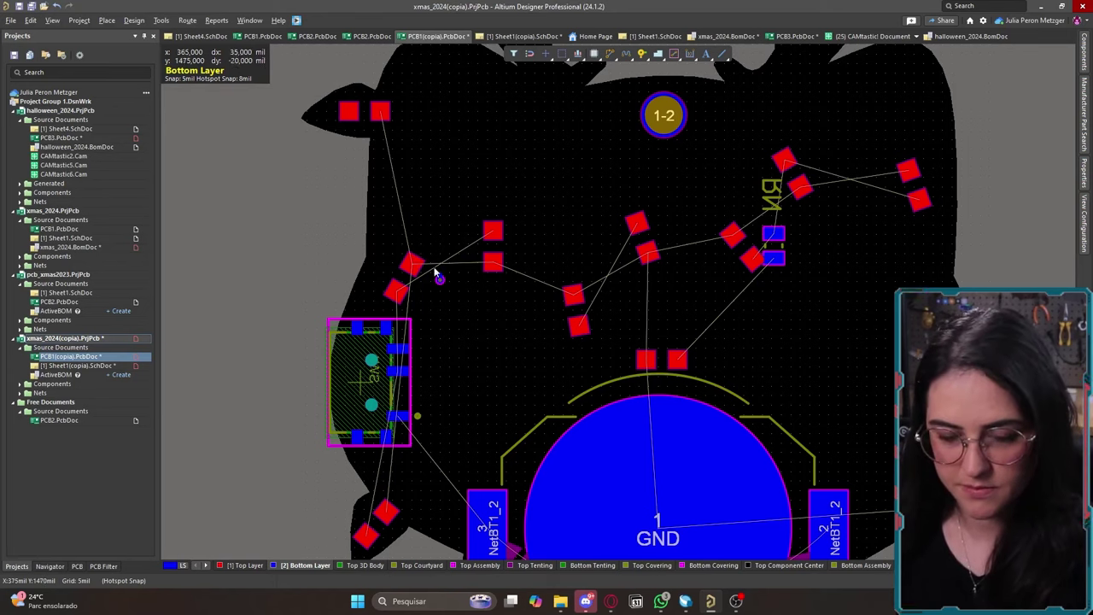
Move resistor RN beside the slide switch on the bottom layer.
{"action": "scroll", "coordinate": [797, 364], "scroll_direction": "down", "scroll_amount": 1, "text": "ctrl"}
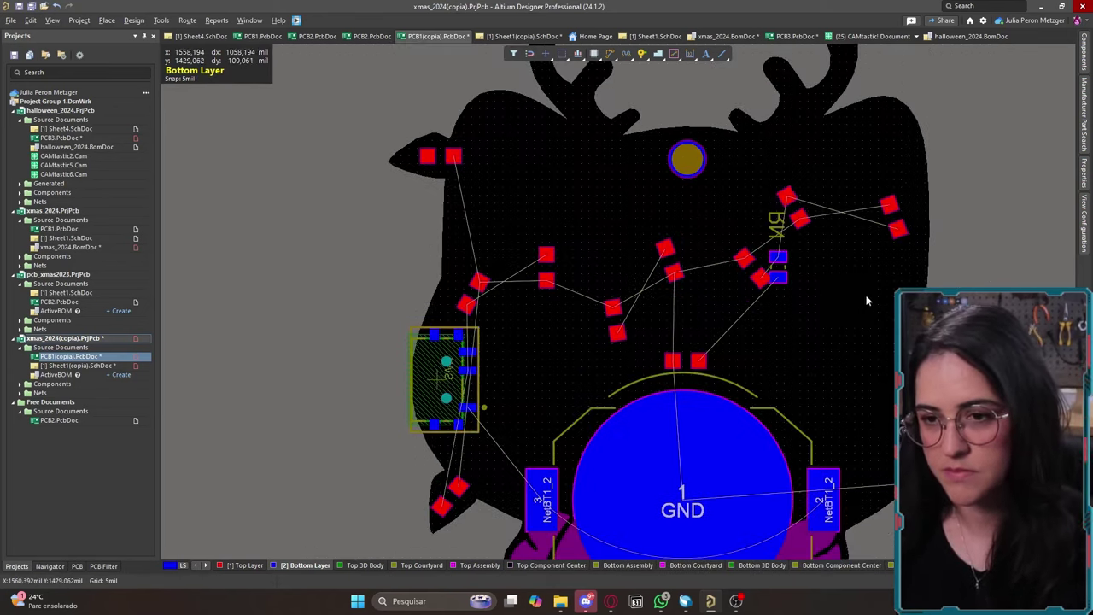
{"action": "left_click_drag", "start_coordinate": [778, 267], "coordinate": [517, 382]}
{"action": "scroll", "coordinate": [486, 276], "scroll_direction": "up", "scroll_amount": 2, "text": "ctrl"}
{"action": "scroll", "coordinate": [487, 282], "scroll_direction": "down", "scroll_amount": 2, "text": "ctrl"}
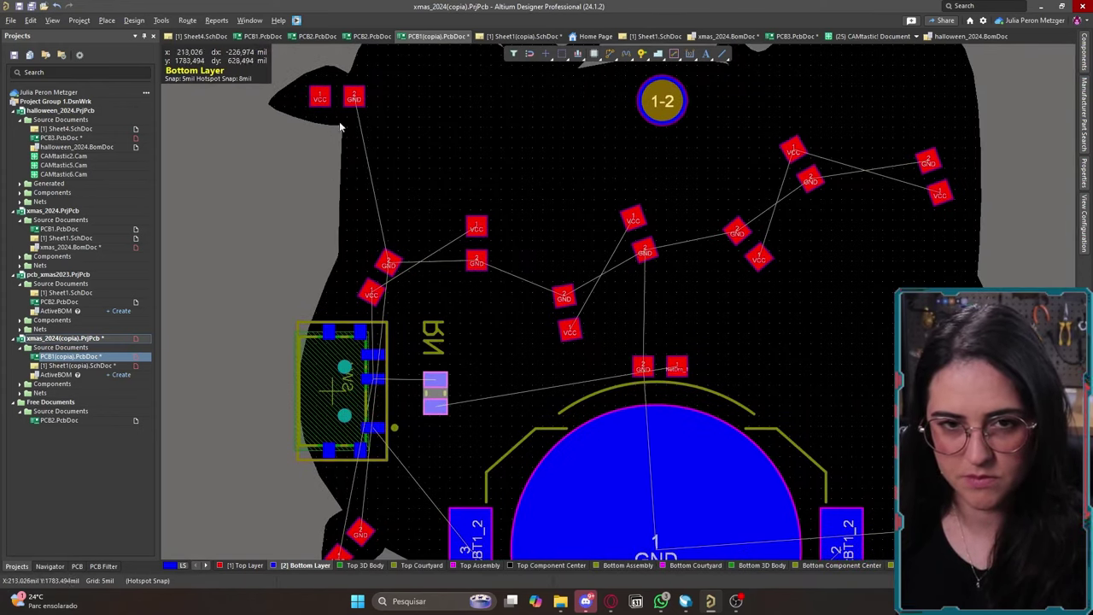
Rotate the LED above the switch, the LED left of the centre pair and Db21 in the ear by 180 degrees.
{"action": "left_click_drag", "start_coordinate": [378, 282], "coordinate": [568, 313]}
{"action": "key", "text": "space"}
{"action": "key", "text": "space"}
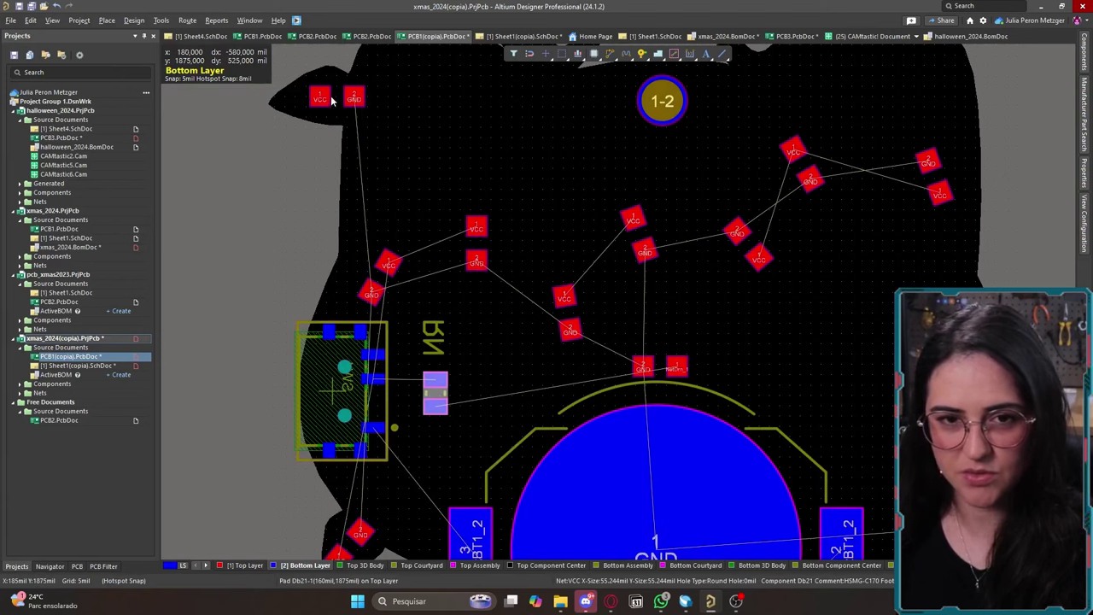
{"action": "left_click_drag", "start_coordinate": [338, 100], "coordinate": [338, 100]}
{"action": "key", "text": "space"}
{"action": "key", "text": "space"}
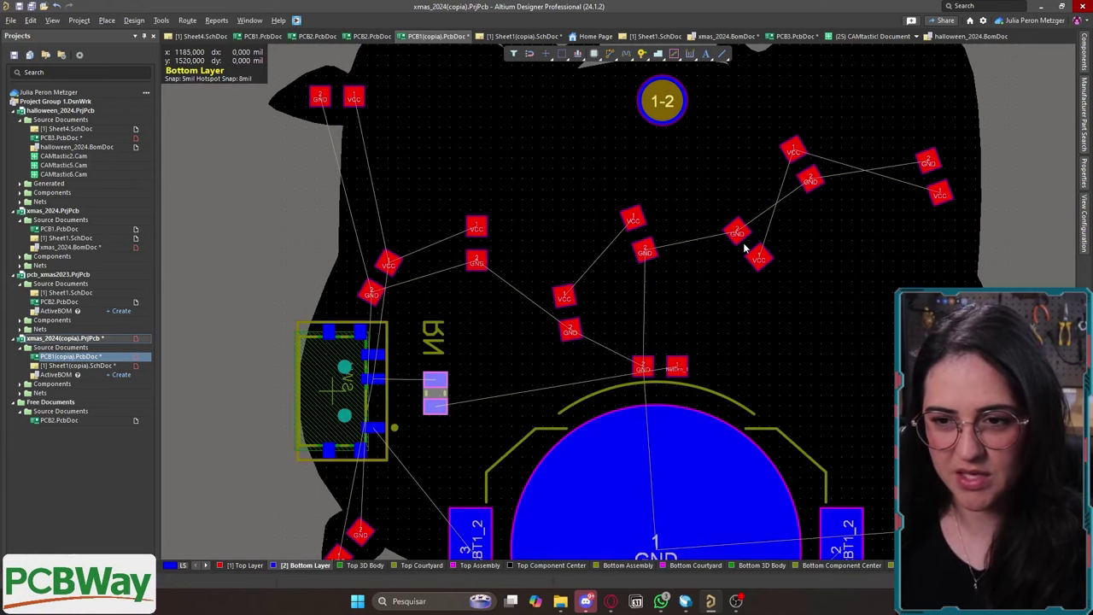
Rotate the LED right of centre and Db12 near the right edge by 180 degrees so their VCC pads face upward.
{"action": "left_click_drag", "start_coordinate": [748, 245], "coordinate": [749, 246]}
{"action": "key", "text": "space"}
{"action": "key", "text": "space"}
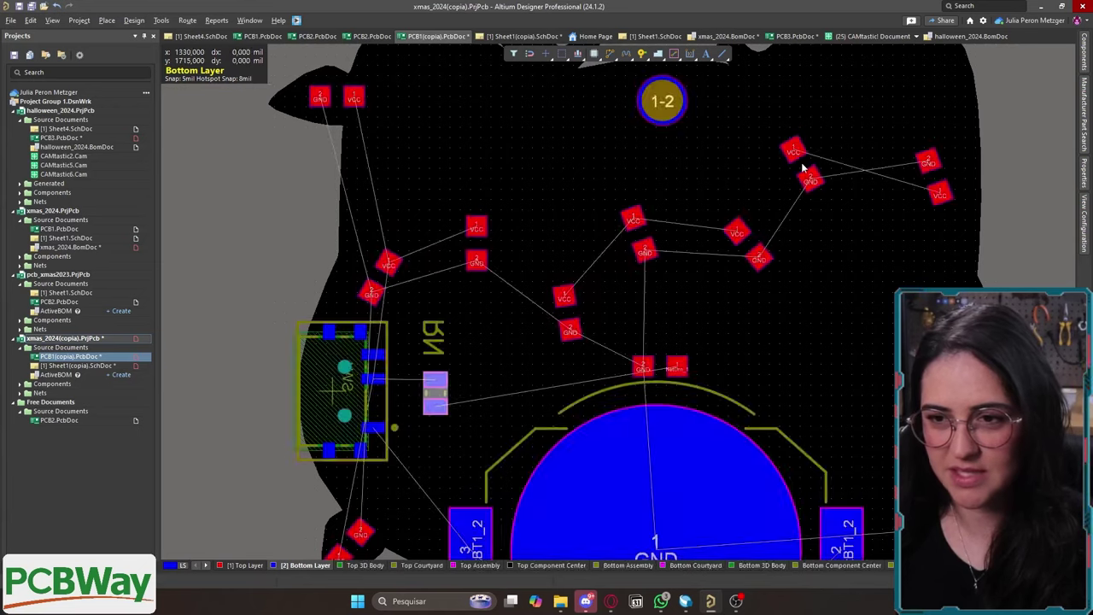
{"action": "left_click_drag", "start_coordinate": [802, 165], "coordinate": [804, 165]}
{"action": "left_click_drag", "start_coordinate": [934, 178], "coordinate": [934, 178]}
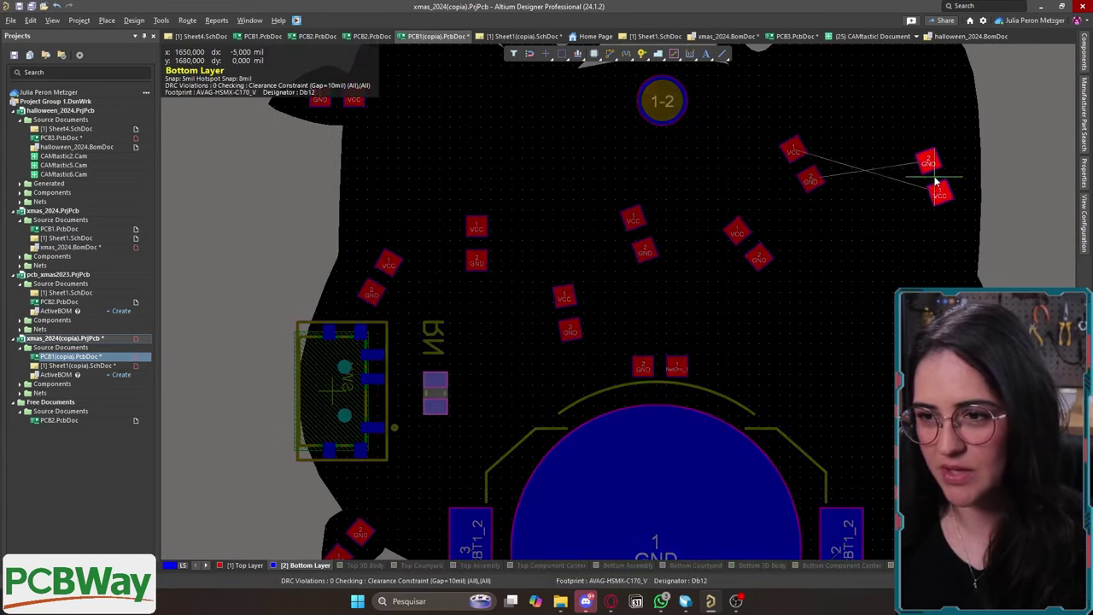
{"action": "left_click", "coordinate": [936, 182]}
Rotate LED Dg12 below the switch by 180 degrees so its VCC pad is uppermost.
{"action": "scroll", "coordinate": [649, 256], "scroll_direction": "down", "scroll_amount": 1, "text": "ctrl"}
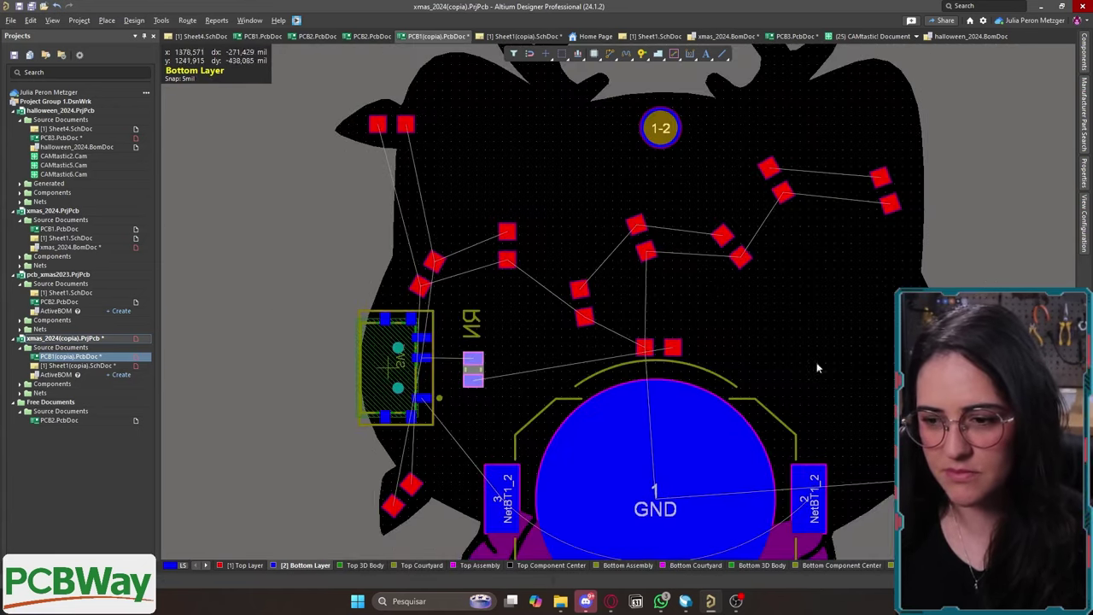
{"action": "scroll", "coordinate": [817, 368], "scroll_direction": "up", "scroll_amount": 3, "text": "ctrl"}
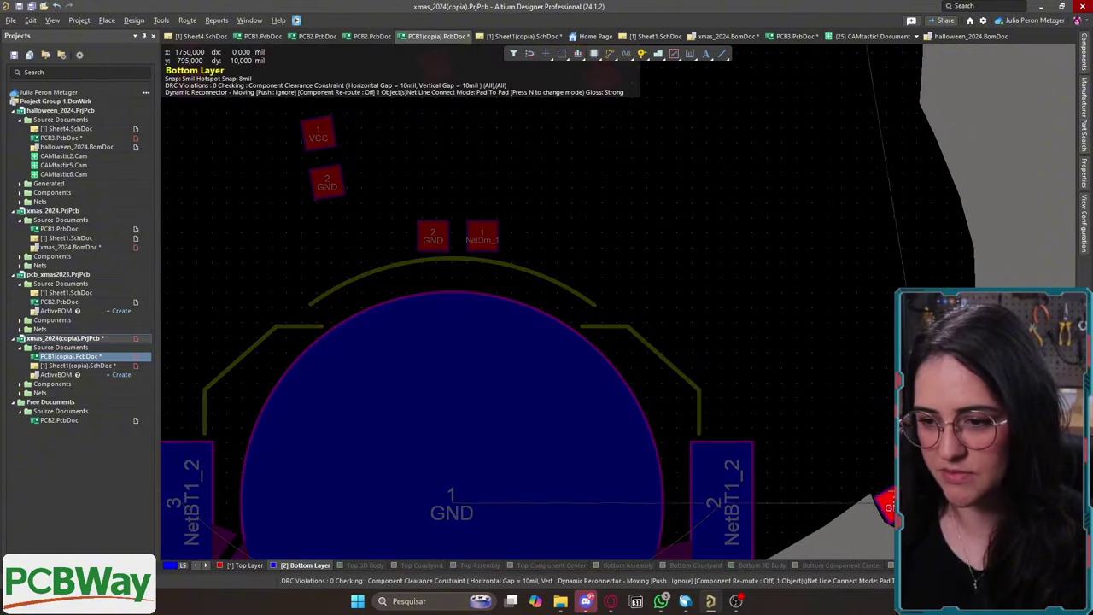
{"action": "scroll", "coordinate": [917, 490], "scroll_direction": "down", "scroll_amount": 2, "text": "ctrl"}
{"action": "scroll", "coordinate": [311, 536], "scroll_direction": "up", "scroll_amount": 2, "text": "ctrl"}
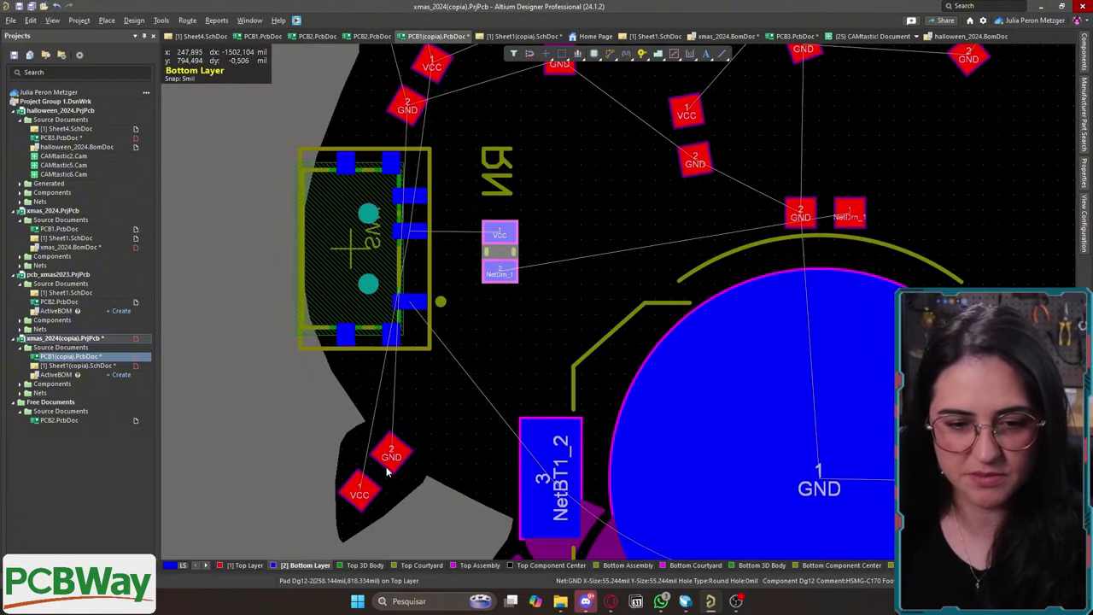
{"action": "key", "text": "space"}
{"action": "left_click_drag", "start_coordinate": [378, 480], "coordinate": [375, 471]}
{"action": "key", "text": "space"}
{"action": "scroll", "coordinate": [374, 472], "scroll_direction": "down", "scroll_amount": 2, "text": "ctrl"}
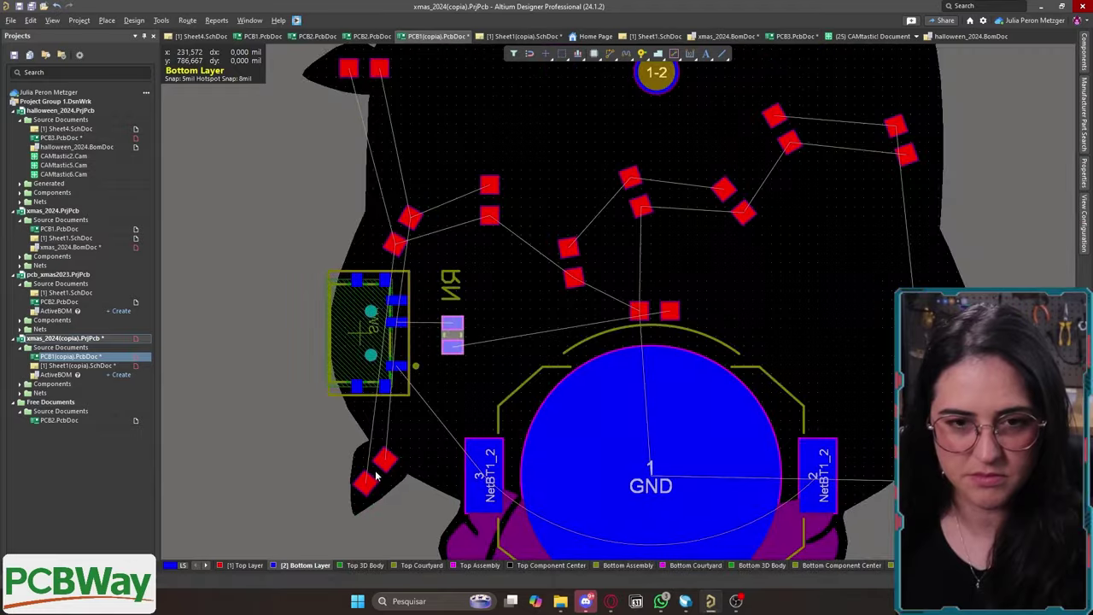
Examine the VCC and GND connections between the LEDs, resistor RN and the switch to plan the routing.
{"action": "scroll", "coordinate": [475, 282], "scroll_direction": "down", "scroll_amount": 1, "text": "ctrl"}
{"action": "scroll", "coordinate": [578, 256], "scroll_direction": "up", "scroll_amount": 1, "text": "ctrl"}
{"action": "scroll", "coordinate": [578, 256], "scroll_direction": "up", "scroll_amount": 4, "text": "ctrl"}
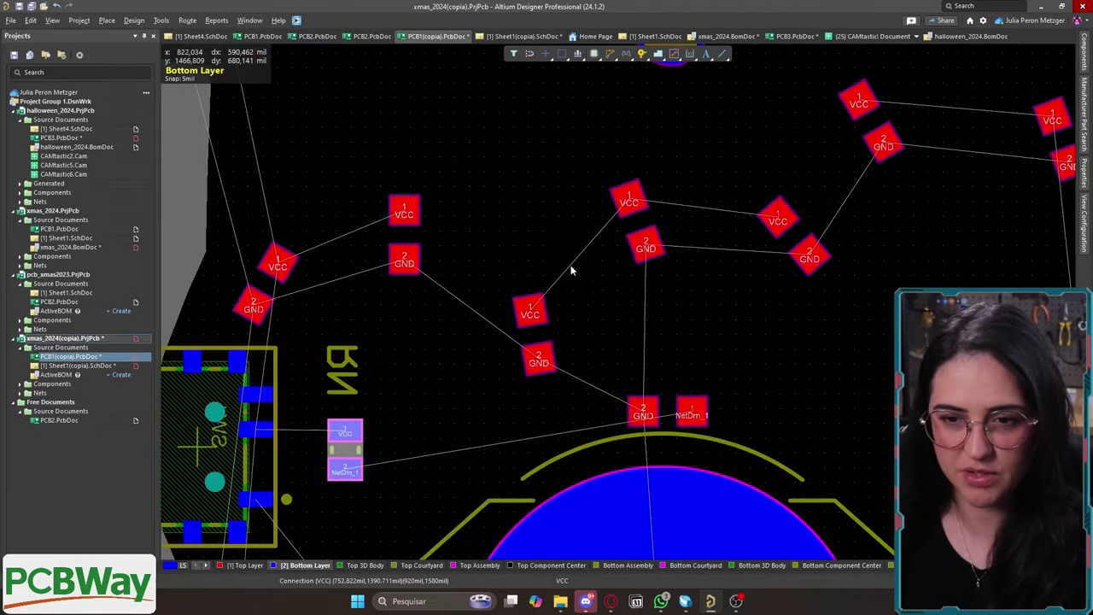
{"action": "scroll", "coordinate": [645, 170], "scroll_direction": "down", "scroll_amount": 1, "text": "ctrl"}
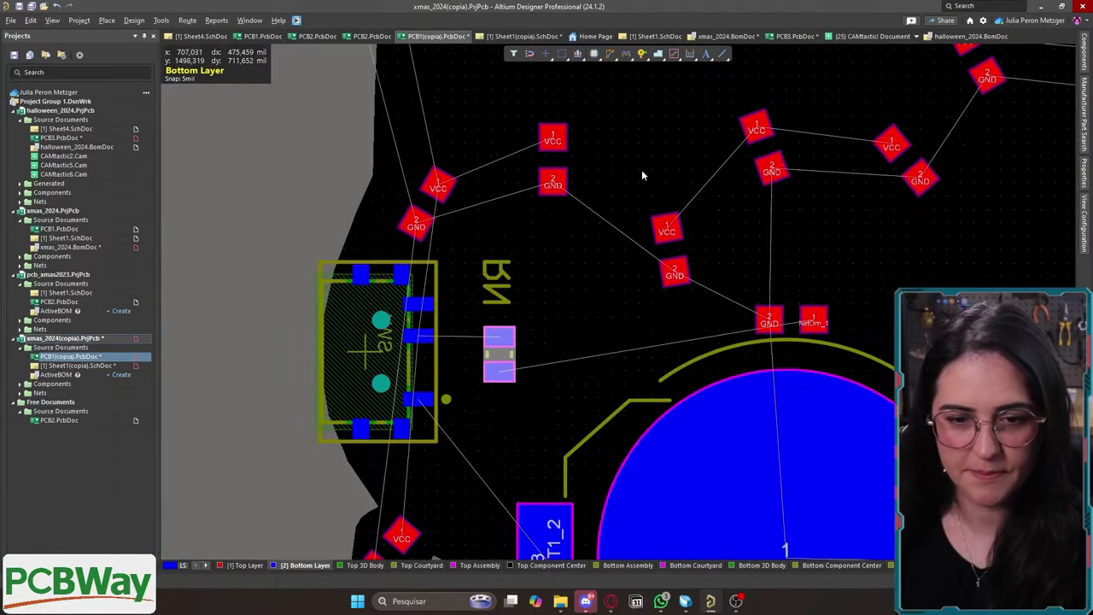
{"action": "right_click_drag", "start_coordinate": [589, 261], "coordinate": [593, 235]}
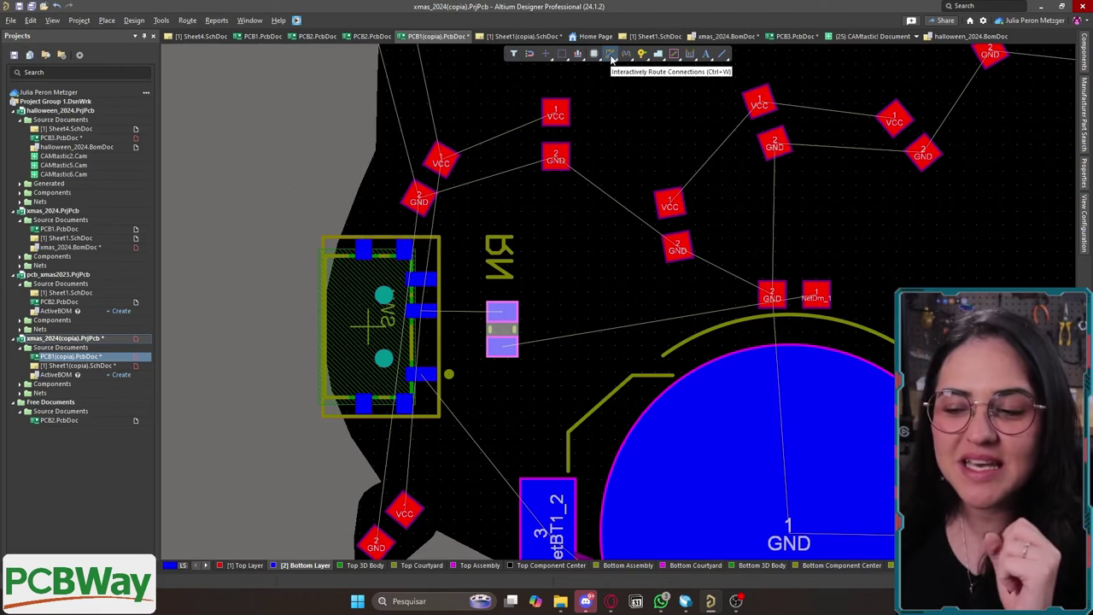
{"action": "right_click_drag", "start_coordinate": [550, 247], "coordinate": [538, 283]}
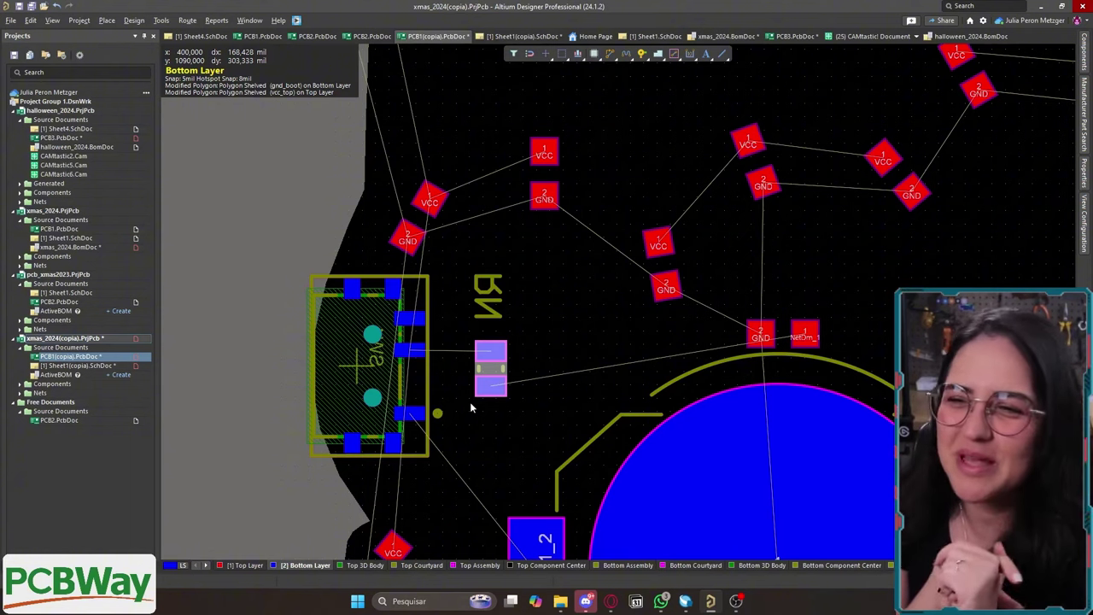
{"action": "scroll", "coordinate": [571, 285], "scroll_direction": "down", "scroll_amount": 4, "text": "ctrl"}
{"action": "scroll", "coordinate": [572, 188], "scroll_direction": "up", "scroll_amount": 4, "text": "ctrl"}
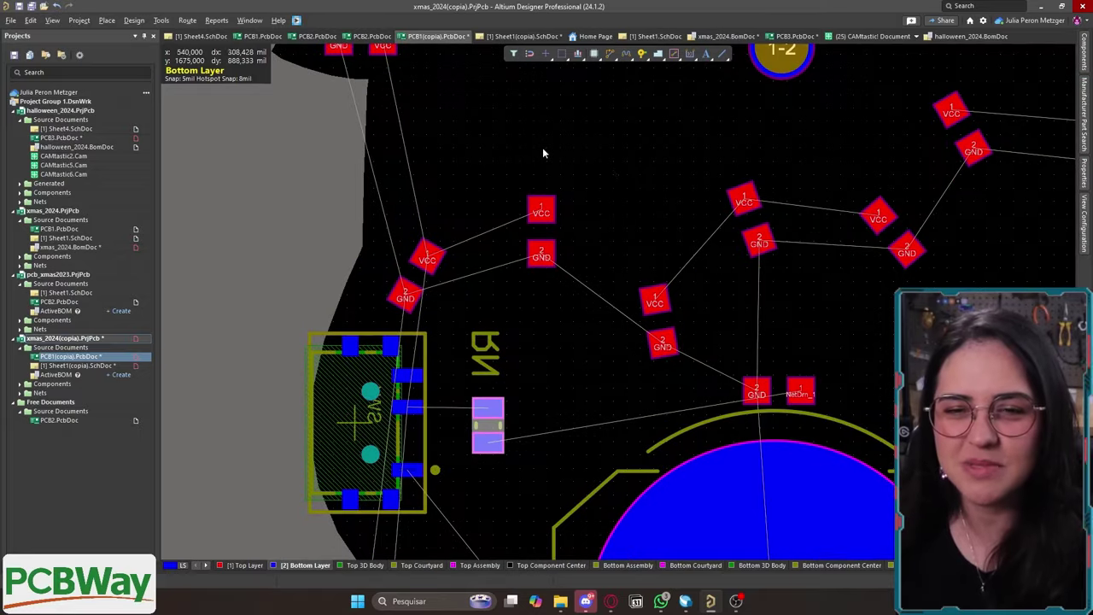
{"action": "right_click_drag", "start_coordinate": [610, 167], "coordinate": [523, 231]}
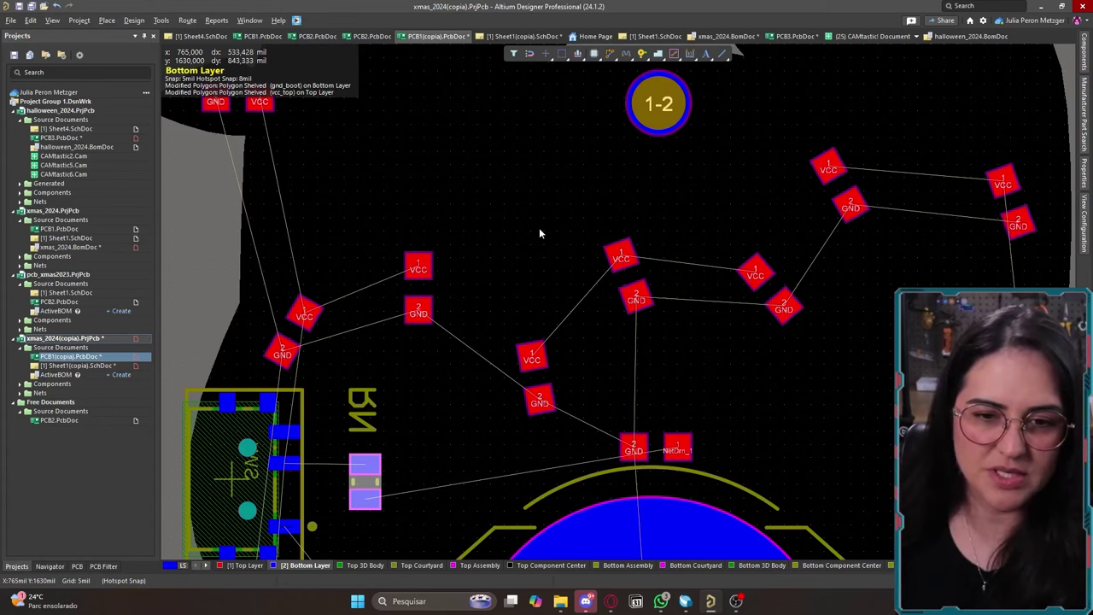
{"action": "scroll", "coordinate": [539, 227], "scroll_direction": "down", "scroll_amount": 2, "text": "ctrl"}
{"action": "scroll", "coordinate": [485, 350], "scroll_direction": "up", "scroll_amount": 2, "text": "ctrl"}
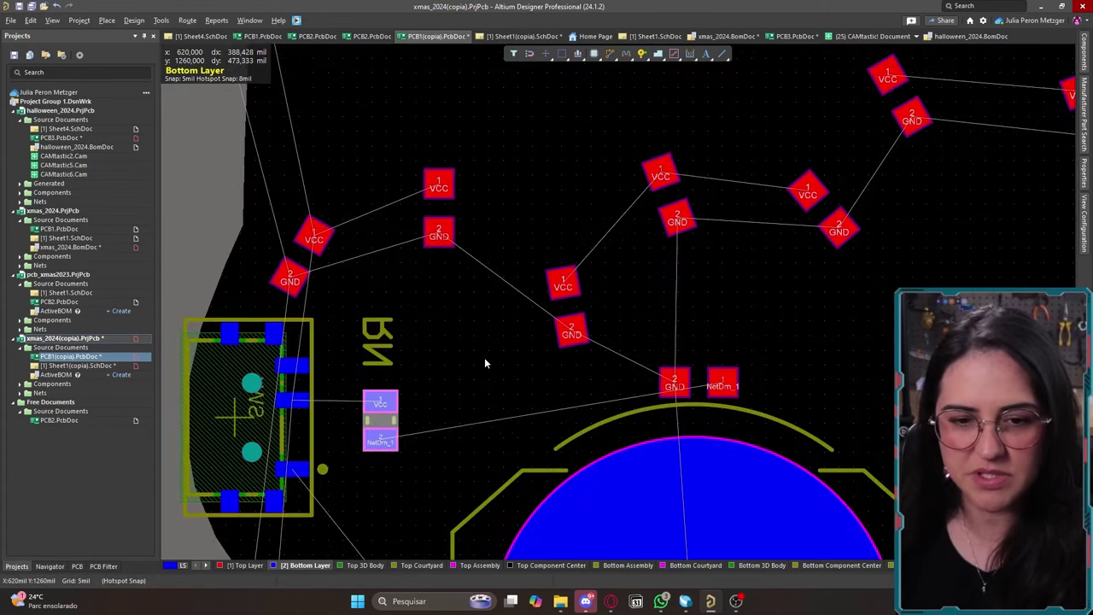
Try to route the VCC connection between the switch's pad 2 and resistor RN on the Bottom Layer.
{"action": "right_click_drag", "start_coordinate": [485, 363], "coordinate": [493, 349]}
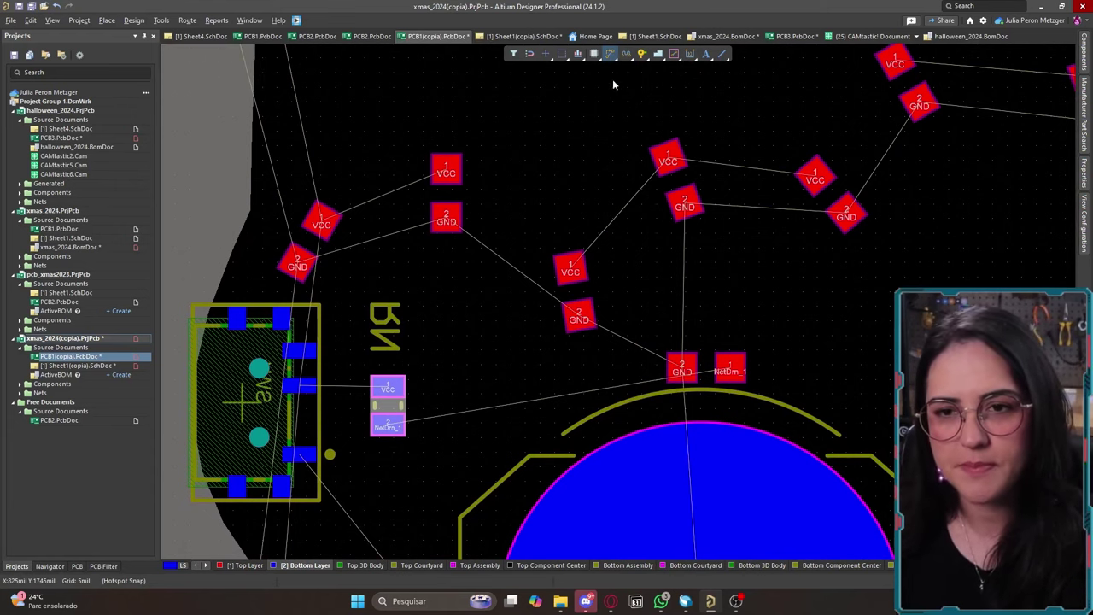
{"action": "scroll", "coordinate": [326, 411], "scroll_direction": "up", "scroll_amount": 2, "text": "ctrl"}
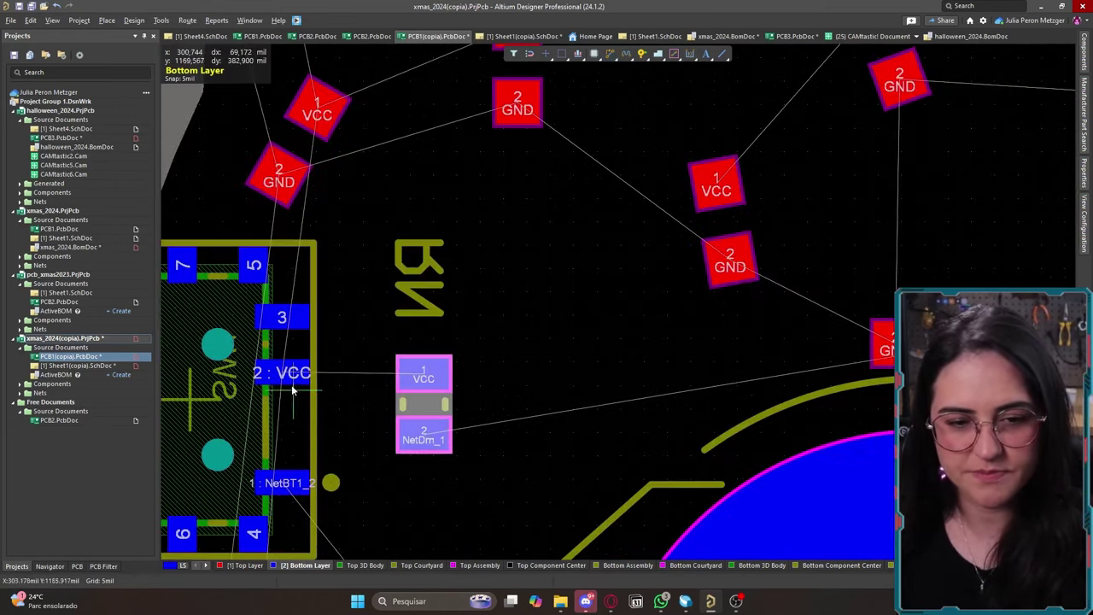
{"action": "right_click_drag", "start_coordinate": [293, 390], "coordinate": [318, 218]}
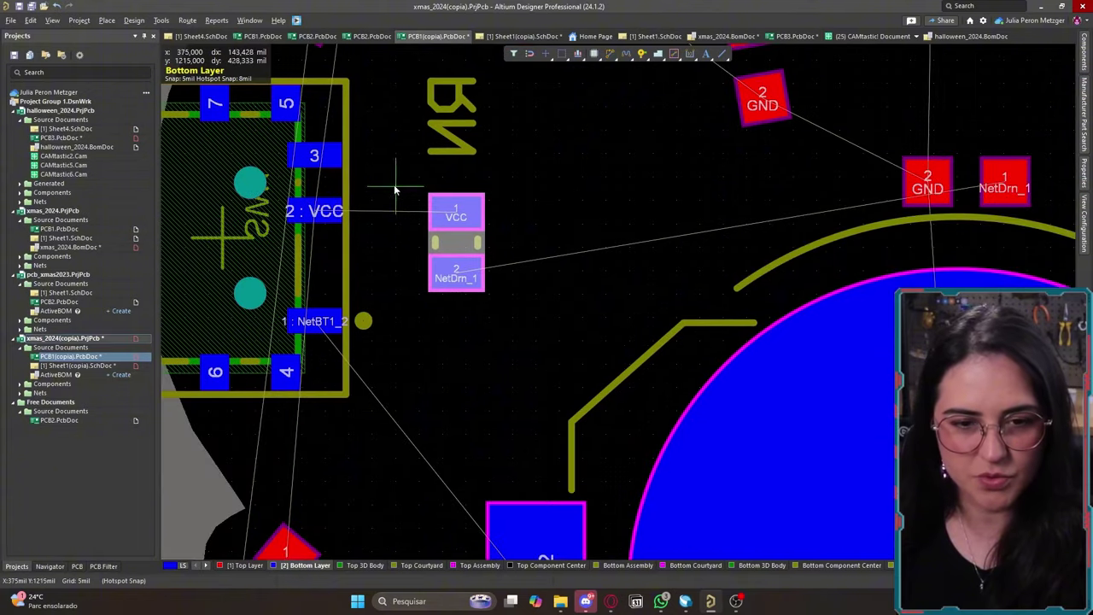
{"action": "left_click", "coordinate": [318, 218]}
{"action": "right_click", "coordinate": [457, 212]}
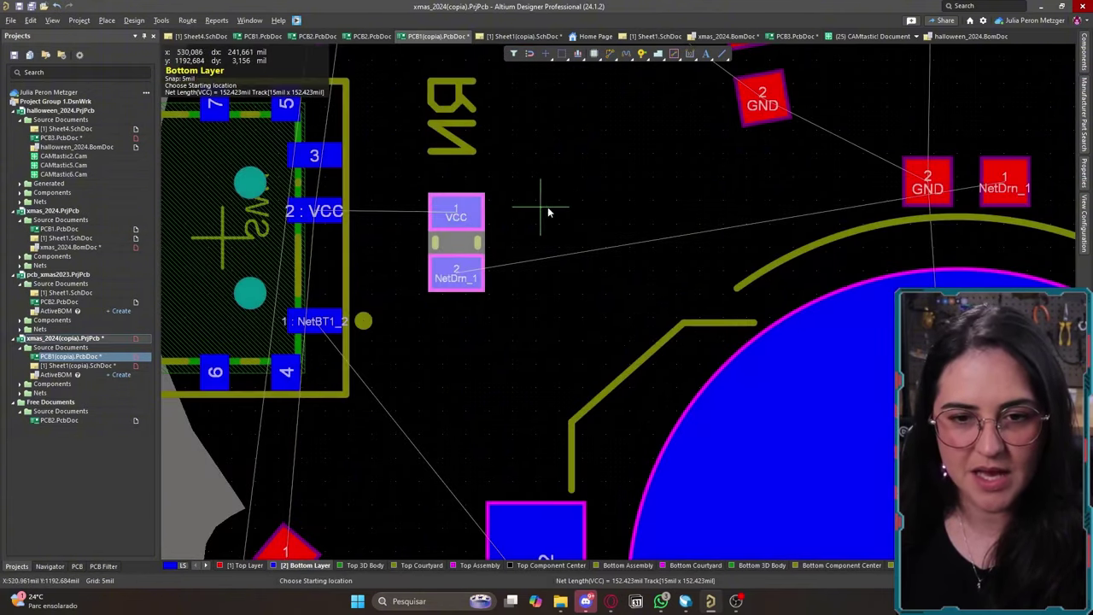
{"action": "scroll", "coordinate": [611, 173], "scroll_direction": "down", "scroll_amount": 5, "text": "ctrl"}
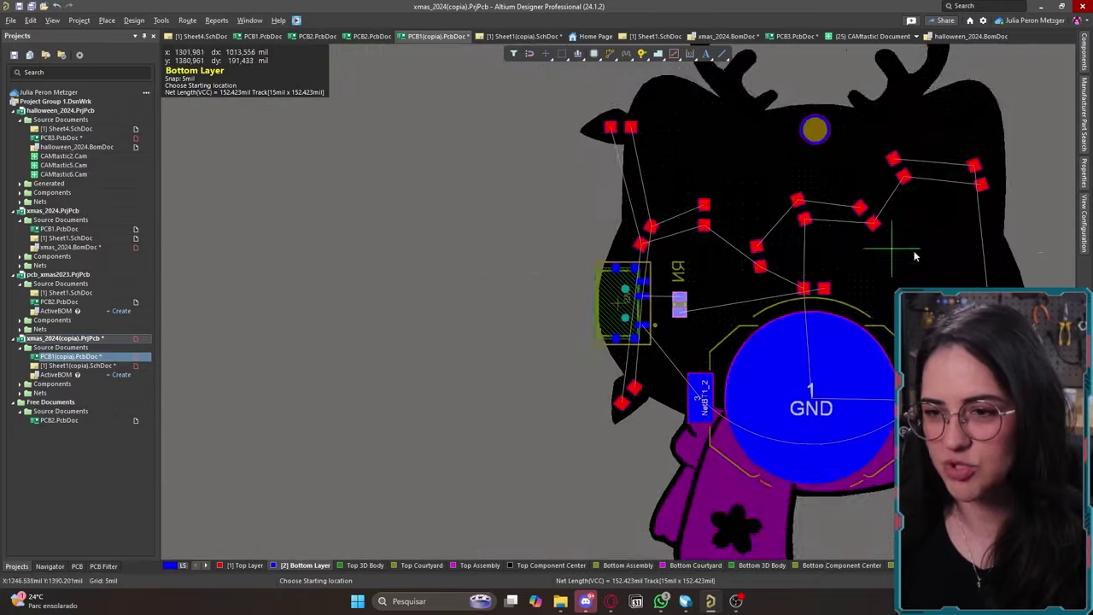
{"action": "scroll", "coordinate": [1001, 256], "scroll_direction": "up", "scroll_amount": 2, "text": "ctrl"}
{"action": "key", "text": "Escape"}
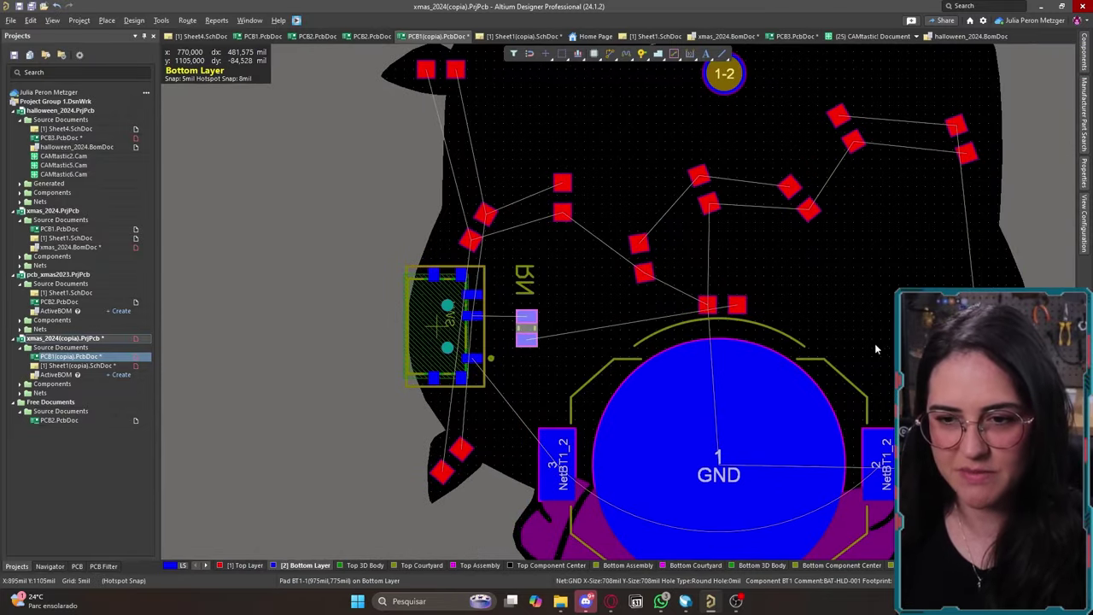
Restore the shelved polygons and review the vcc_top and gnd_boot pours in the Polygon Pour Manager.
{"action": "left_click", "coordinate": [187, 21]}
{"action": "mouse_move", "coordinate": [161, 21]}
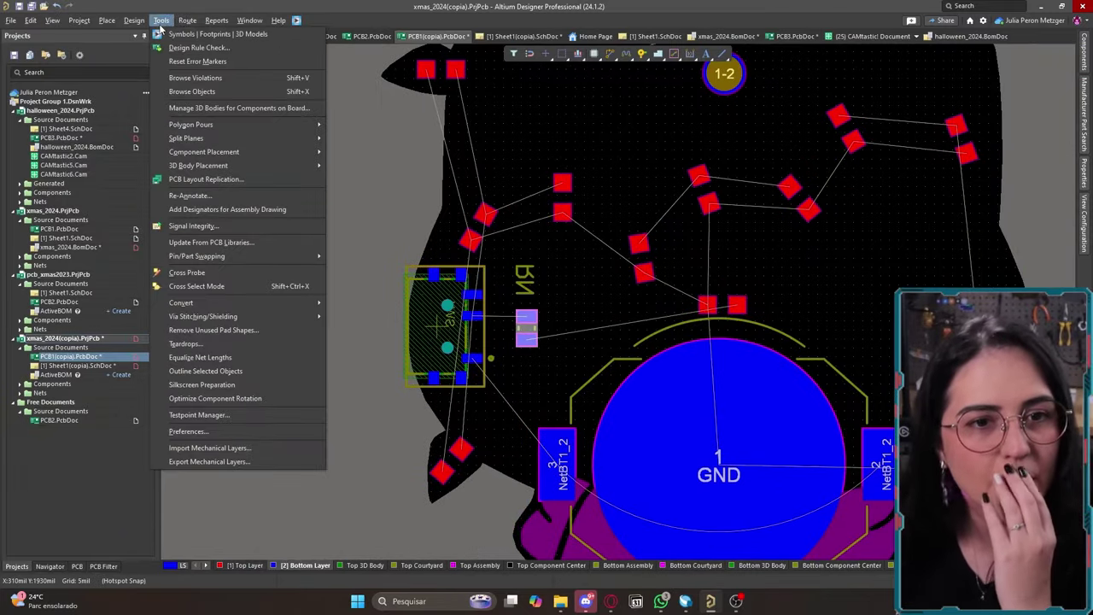
{"action": "left_click", "coordinate": [358, 121]}
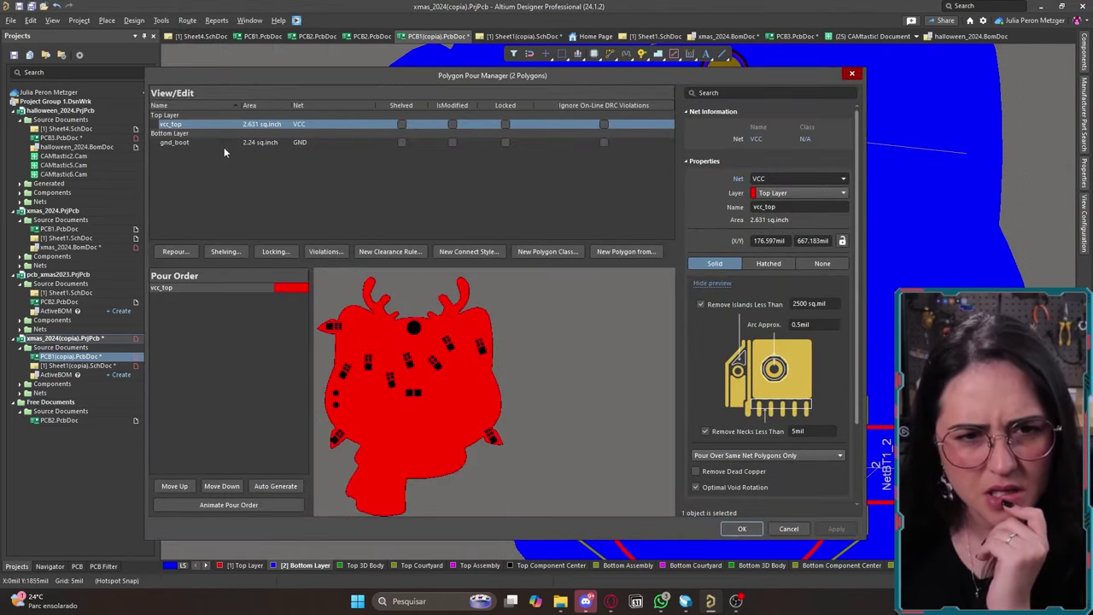
{"action": "left_click", "coordinate": [256, 141]}
{"action": "key", "text": "Up"}
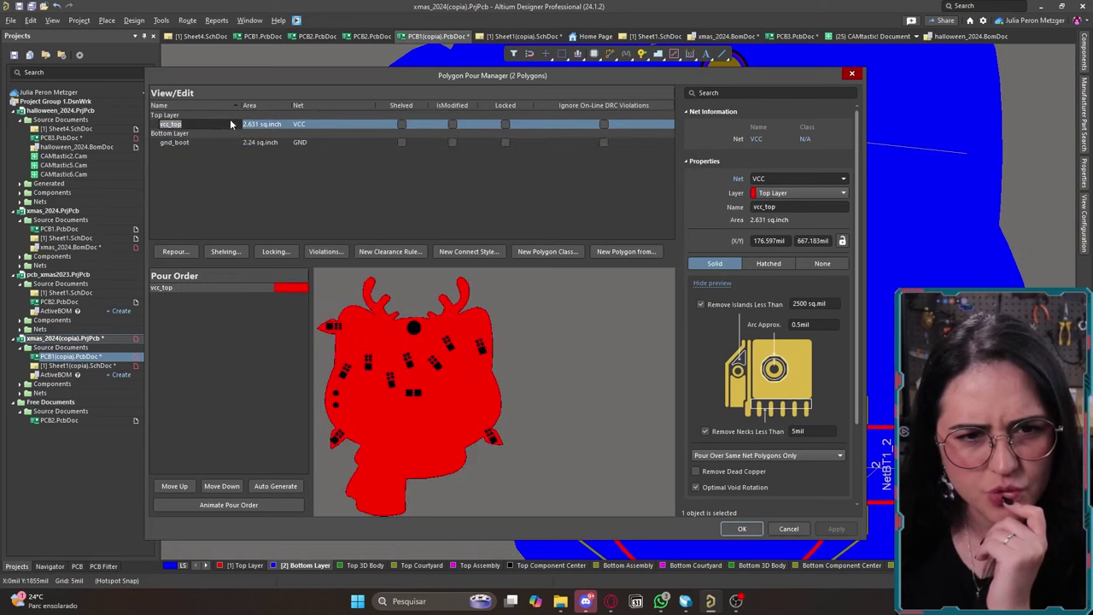
{"action": "left_click", "coordinate": [254, 142]}
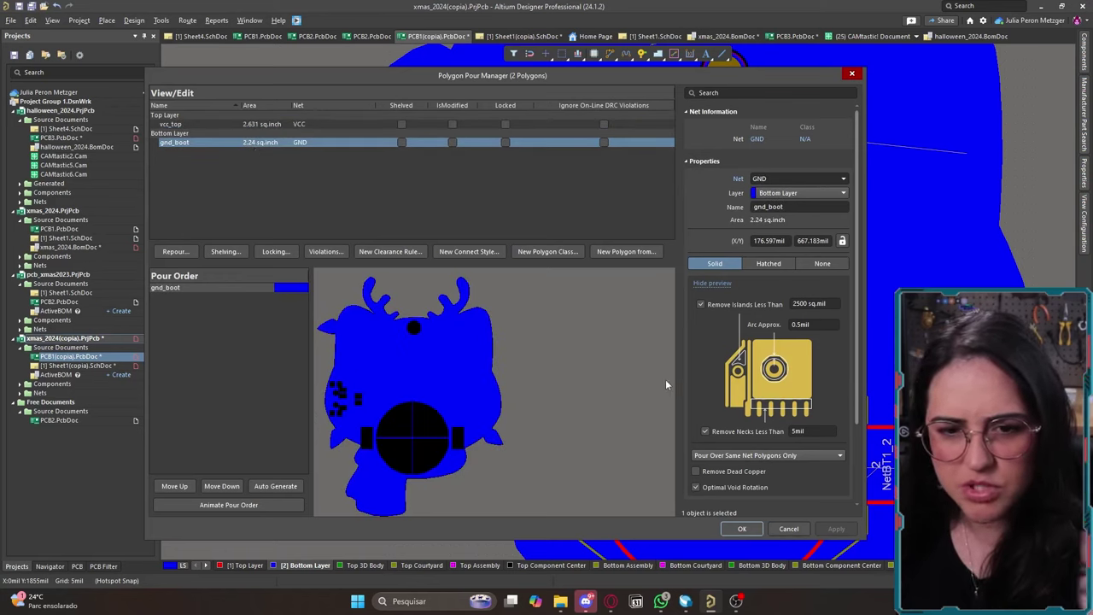
{"action": "left_click", "coordinate": [741, 529]}
Shelve both polygon pours to expose the pads and connection lines for routing.
{"action": "left_click", "coordinate": [161, 20]}
{"action": "mouse_move", "coordinate": [208, 128]}
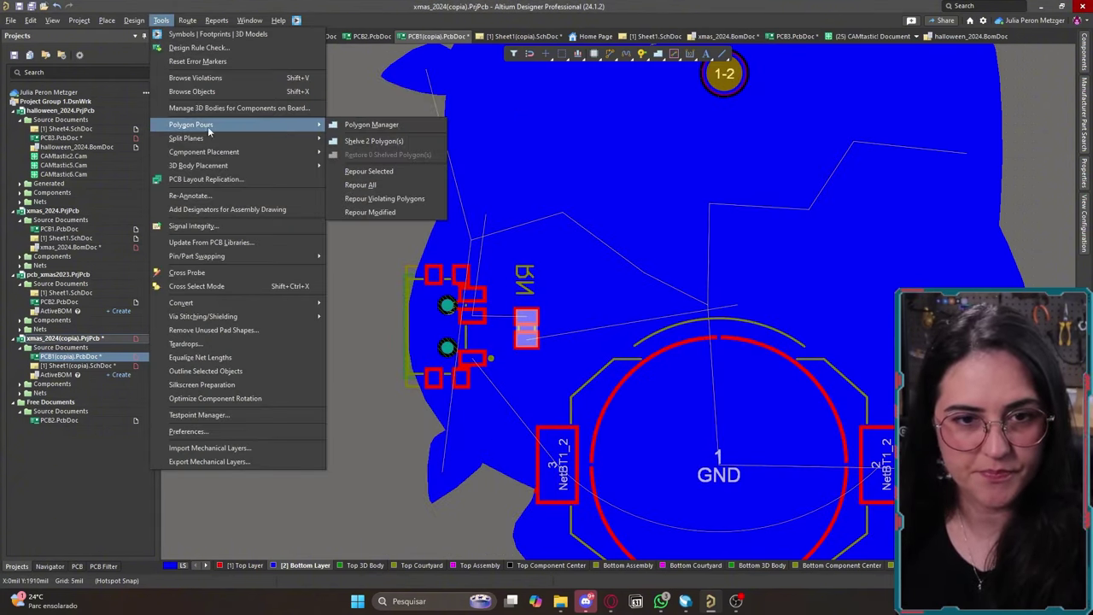
{"action": "left_click", "coordinate": [375, 141]}
Route 15 mil GND tracks on the Top Layer from the LED above the switch to the one above the battery and the upper centre LED.
{"action": "scroll", "coordinate": [595, 136], "scroll_direction": "up", "scroll_amount": 3, "text": "ctrl"}
{"action": "scroll", "coordinate": [472, 343], "scroll_direction": "up", "scroll_amount": 3, "text": "ctrl"}
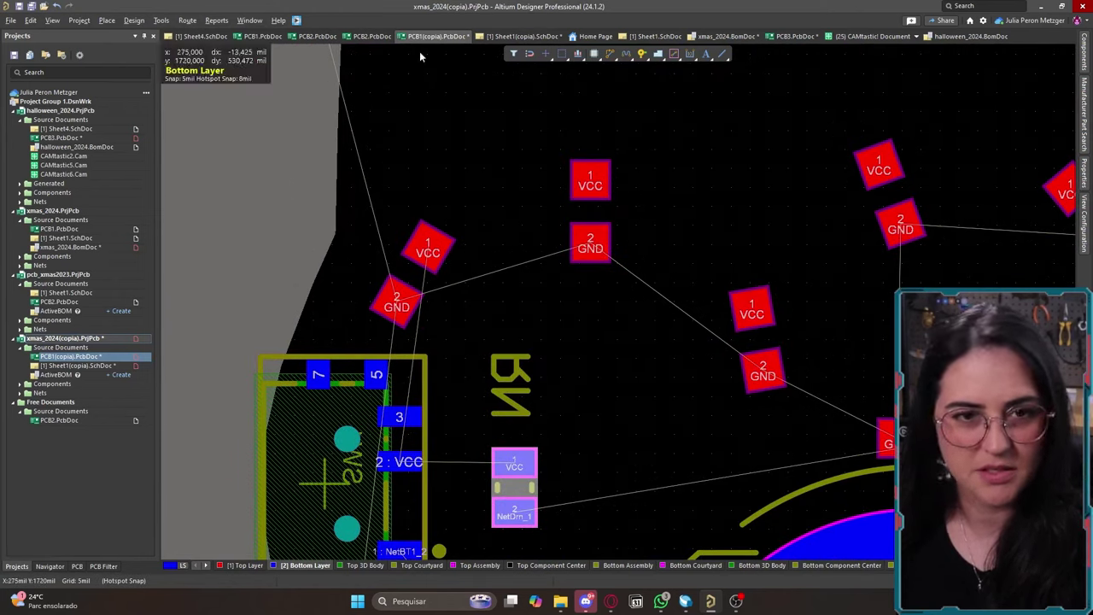
{"action": "scroll", "coordinate": [692, 375], "scroll_direction": "down", "scroll_amount": 1, "text": "ctrl"}
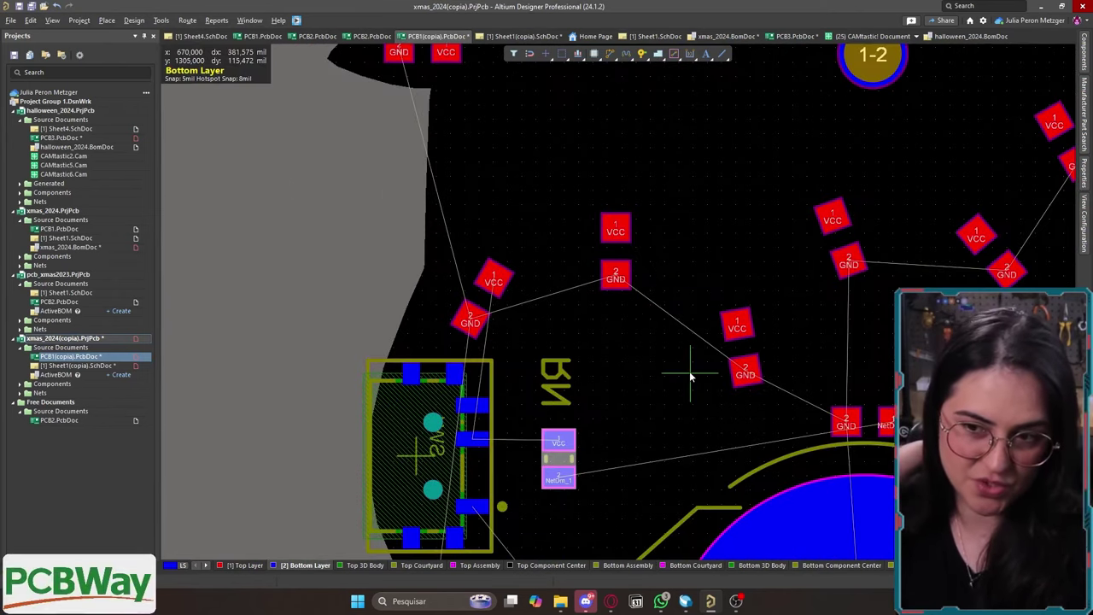
{"action": "scroll", "coordinate": [692, 376], "scroll_direction": "down", "scroll_amount": 1, "text": "ctrl"}
{"action": "right_click_drag", "start_coordinate": [744, 313], "coordinate": [487, 201]}
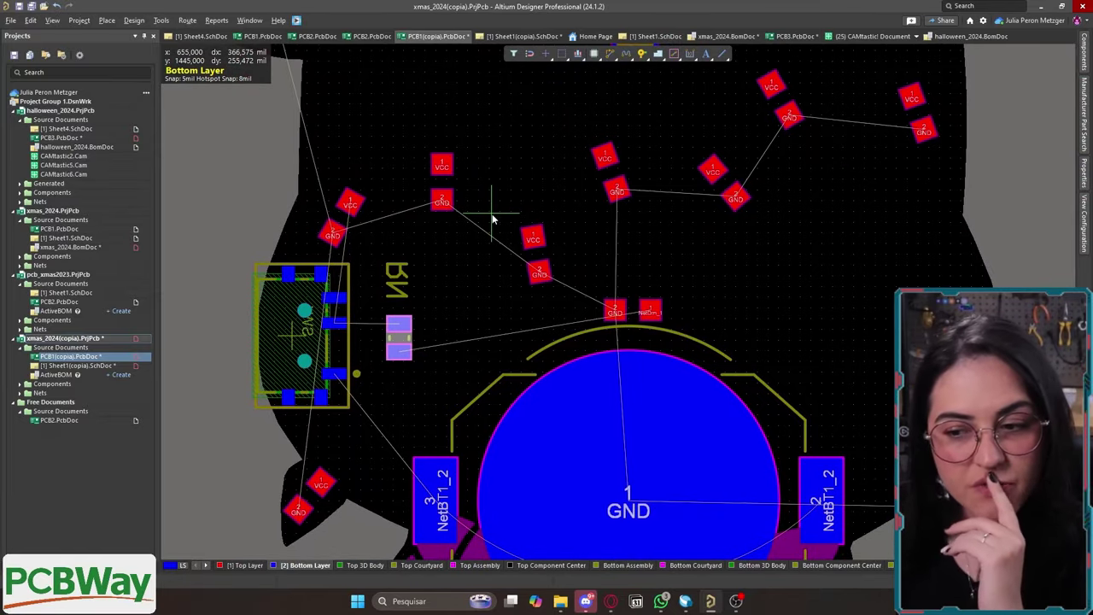
{"action": "scroll", "coordinate": [492, 219], "scroll_direction": "up", "scroll_amount": 2}
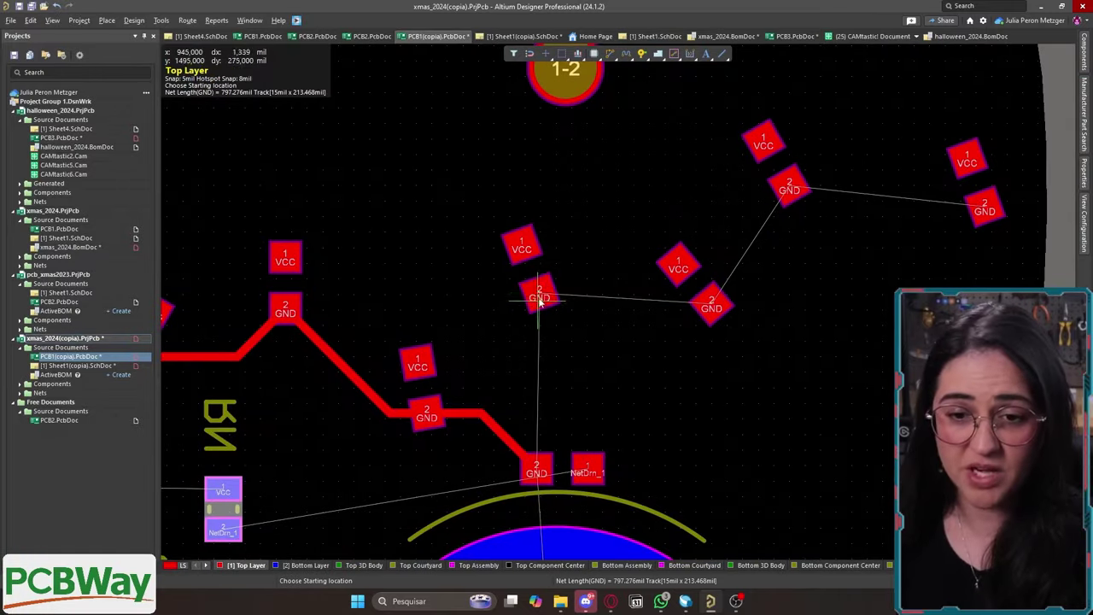
{"action": "left_click", "coordinate": [538, 299]}
{"action": "left_click", "coordinate": [537, 472]}
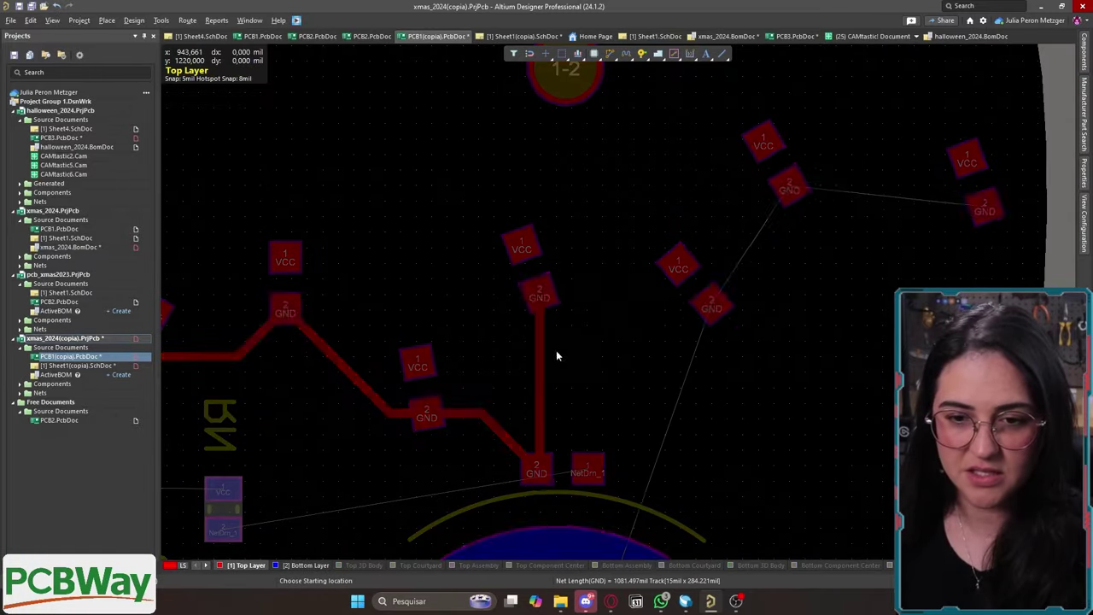
Extend the Top Layer GND track from the upper centre LED through the next two LEDs to the one near the right edge.
{"action": "left_click", "coordinate": [538, 290]}
{"action": "left_click", "coordinate": [714, 305]}
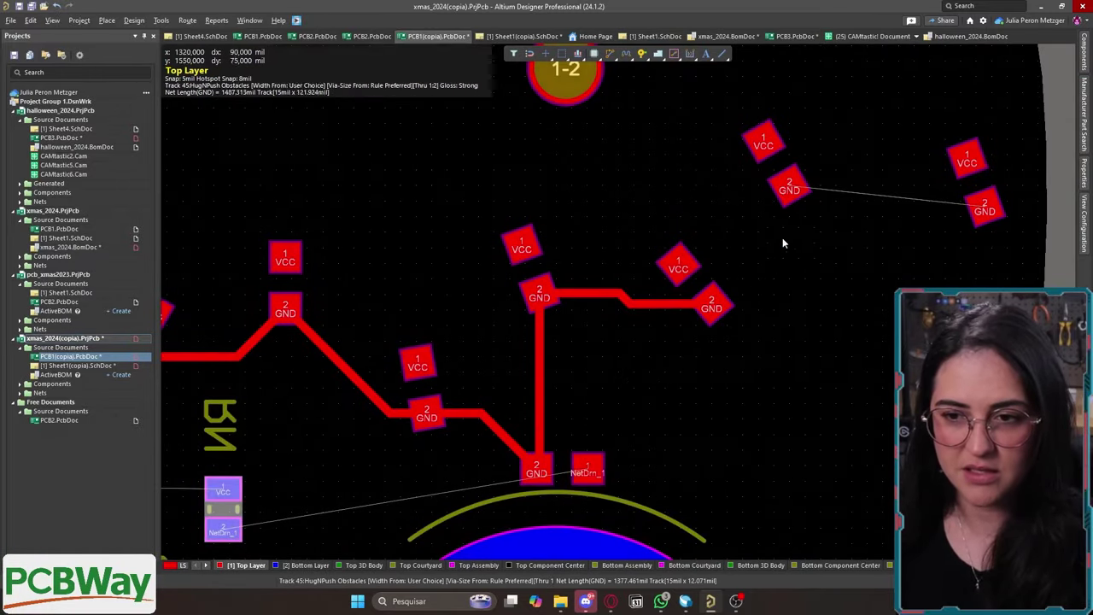
{"action": "left_click", "coordinate": [791, 187]}
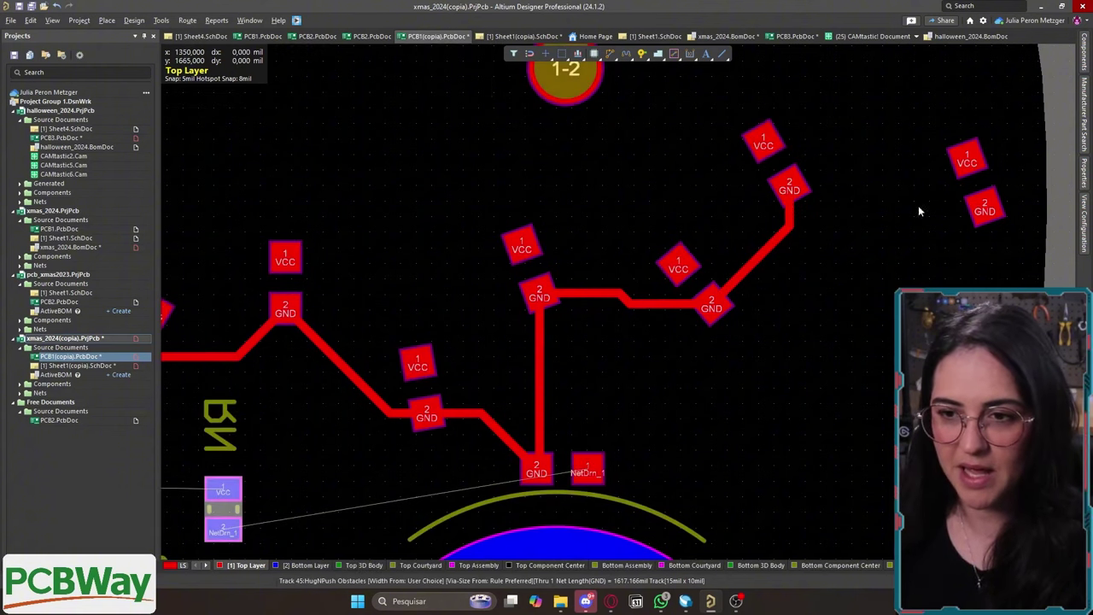
{"action": "left_click", "coordinate": [984, 210]}
Route the GND pad of the upper ear LED down to the GND pad of the LED above the switch.
{"action": "scroll", "coordinate": [749, 341], "scroll_direction": "down", "scroll_amount": 2, "text": "ctrl"}
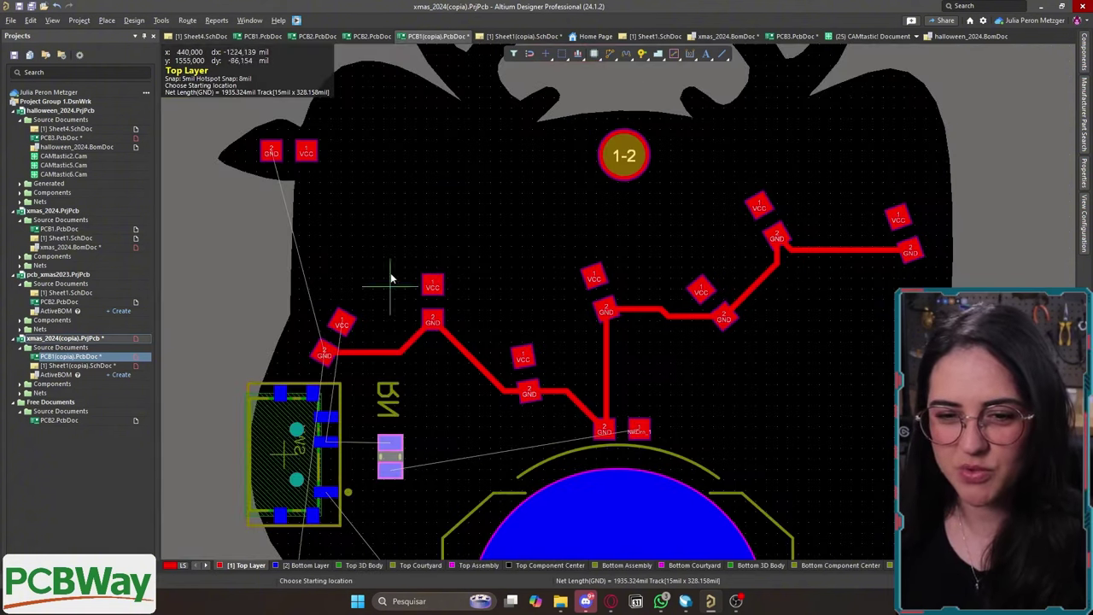
{"action": "right_click_drag", "start_coordinate": [543, 218], "coordinate": [669, 231]}
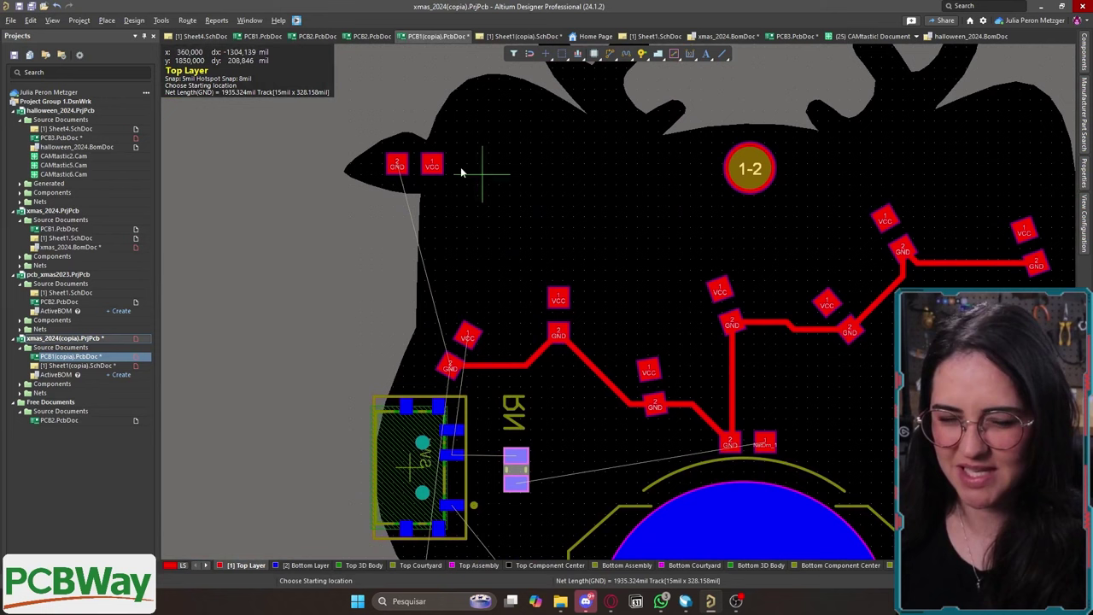
{"action": "left_click", "coordinate": [398, 166]}
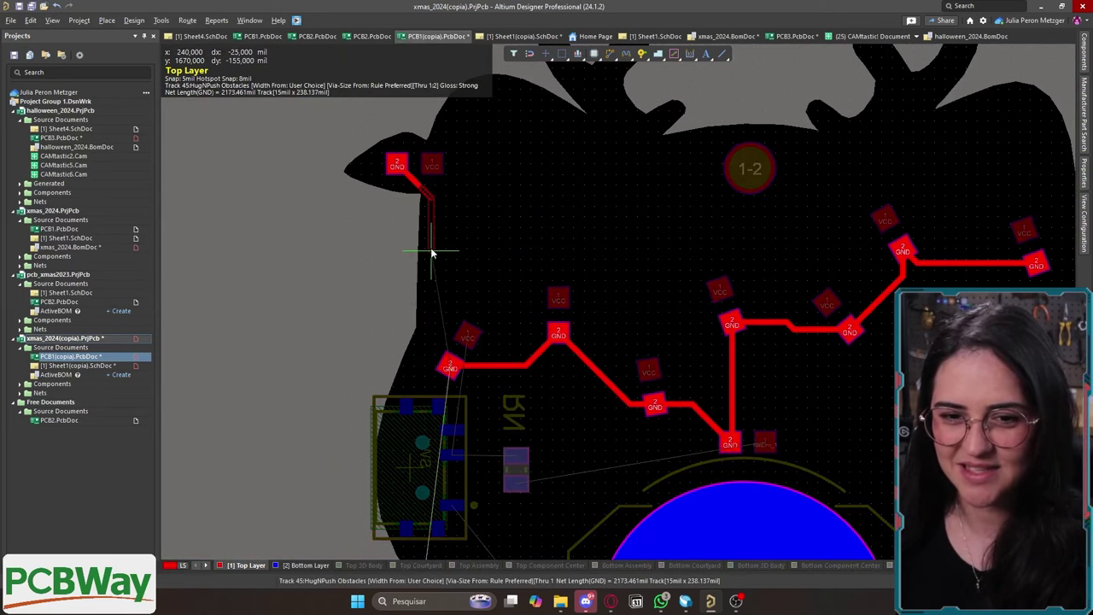
{"action": "left_click", "coordinate": [448, 363]}
{"action": "key", "text": "Escape"}
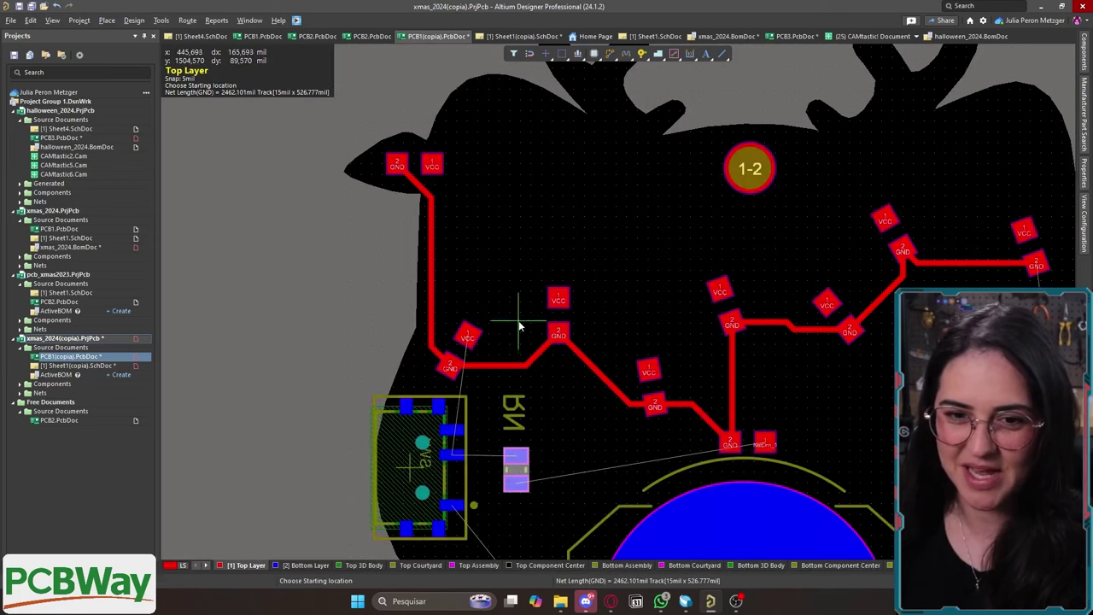
Try to route a VCC track on the Top Layer from the LED above the switch.
{"action": "scroll", "coordinate": [566, 251], "scroll_direction": "down", "scroll_amount": 2, "text": "ctrl"}
{"action": "scroll", "coordinate": [524, 256], "scroll_direction": "up", "scroll_amount": 3, "text": "ctrl"}
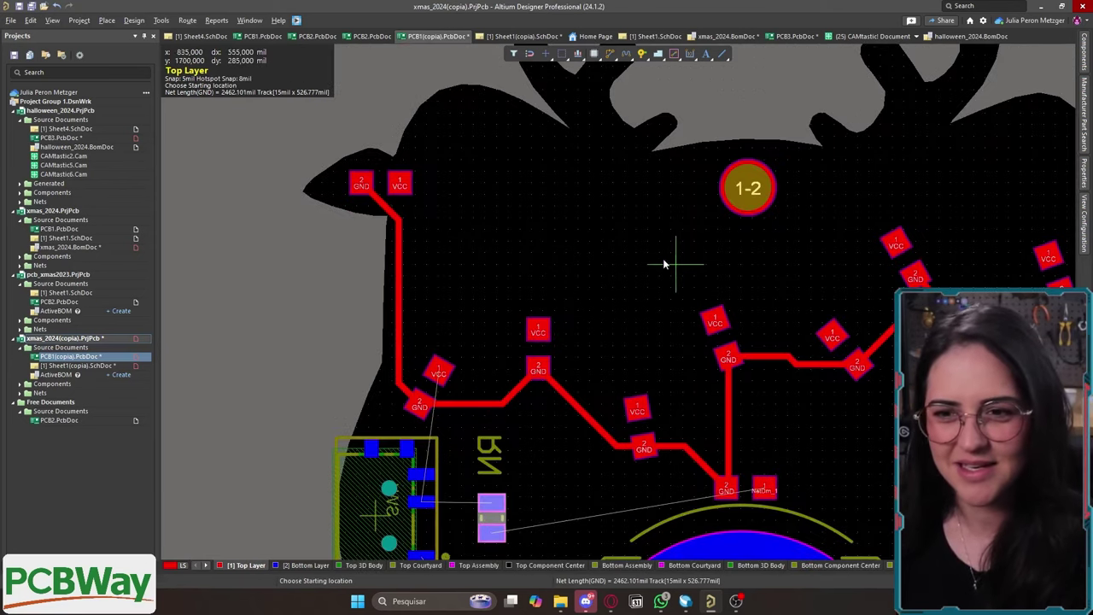
{"action": "right_click_drag", "start_coordinate": [579, 212], "coordinate": [434, 118]}
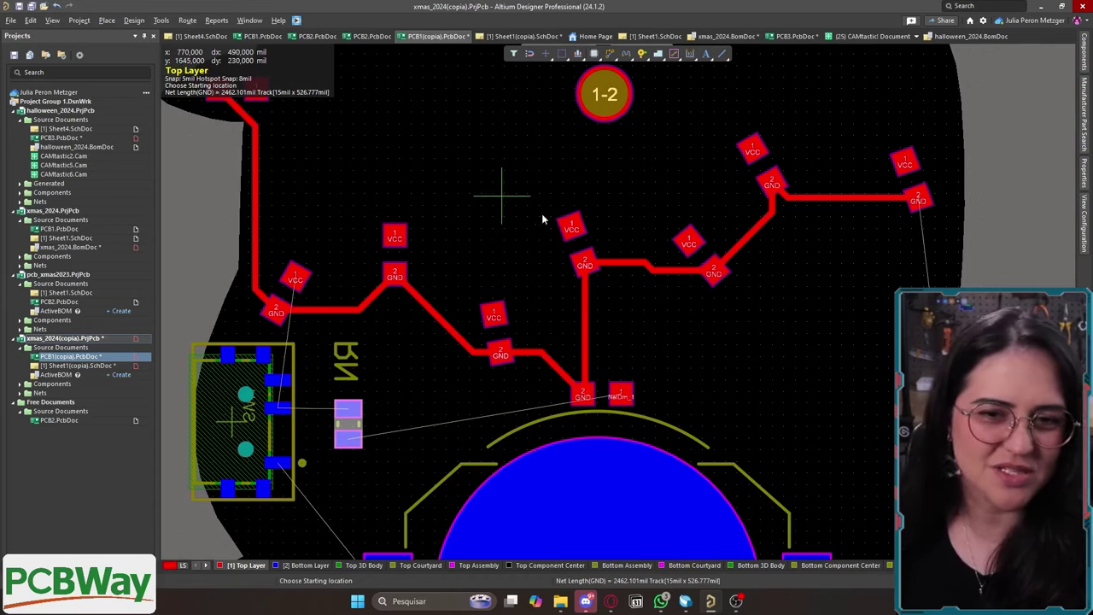
{"action": "right_click_drag", "start_coordinate": [571, 220], "coordinate": [611, 219]}
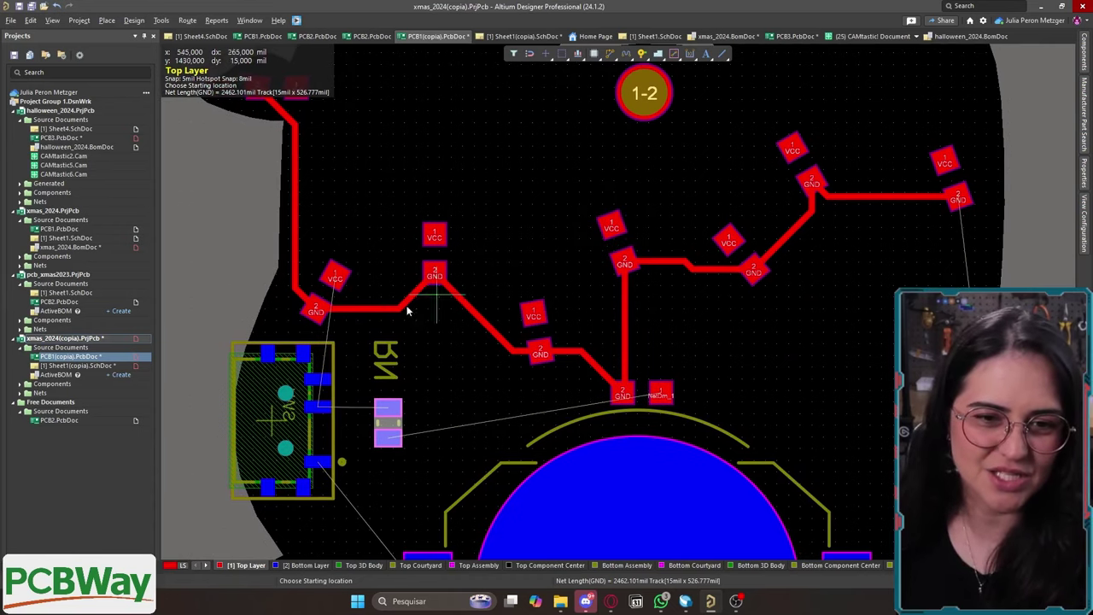
{"action": "left_click", "coordinate": [334, 277]}
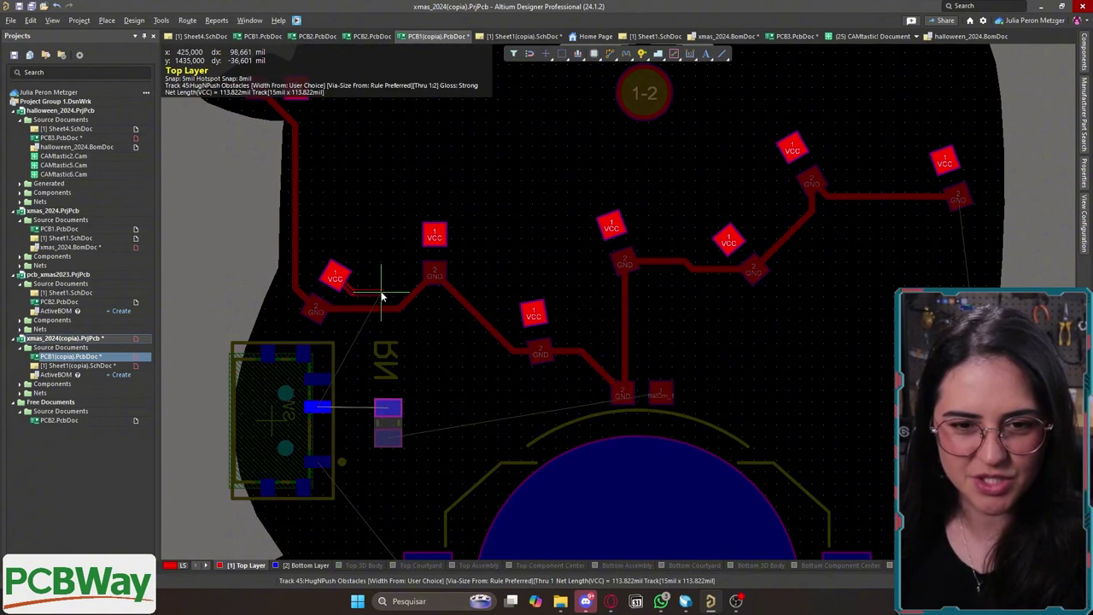
{"action": "key", "text": "Escape"}
Place a via beside the VCC pad of the LED above the switch and assign it to the VCC net.
{"action": "scroll", "coordinate": [646, 102], "scroll_direction": "up", "scroll_amount": 3}
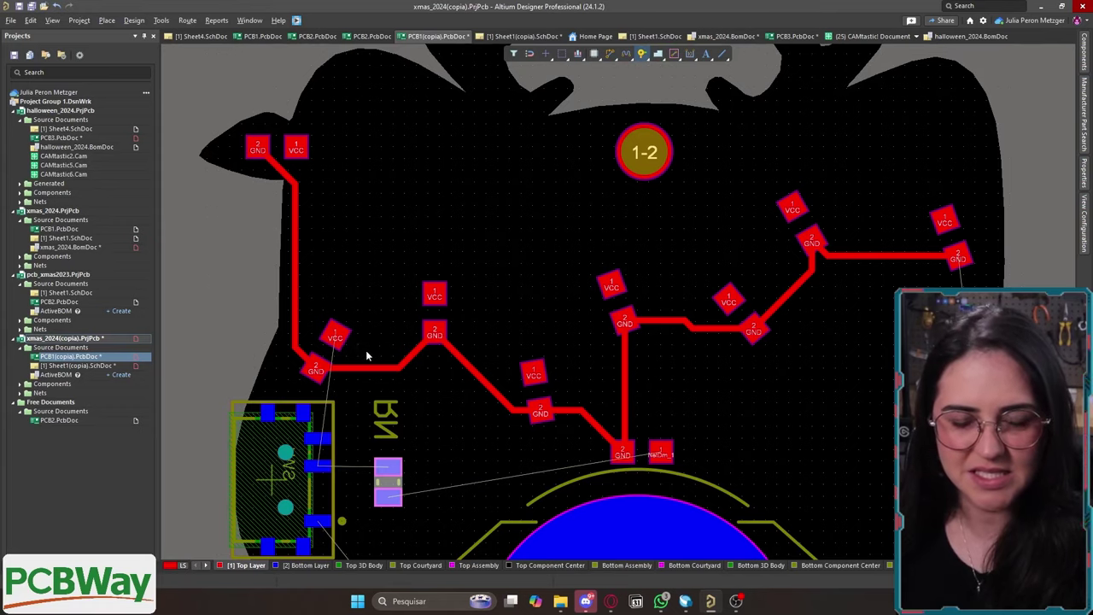
{"action": "key", "text": "p"}
{"action": "key", "text": "v"}
{"action": "scroll", "coordinate": [367, 356], "scroll_direction": "up", "scroll_amount": 2, "text": "ctrl"}
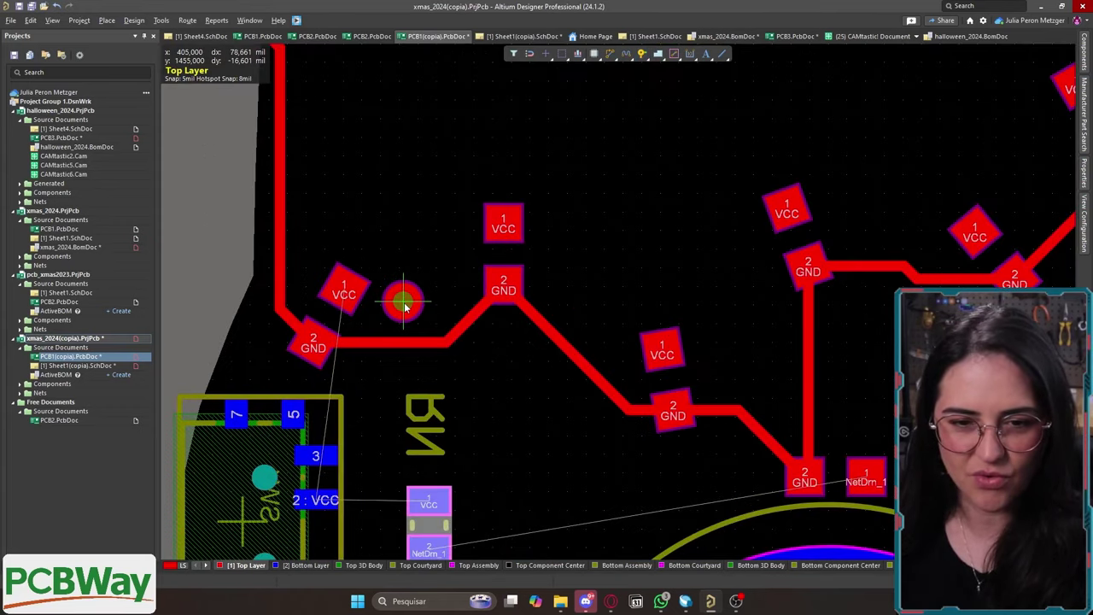
{"action": "left_click", "coordinate": [403, 308]}
{"action": "key", "text": "Escape"}
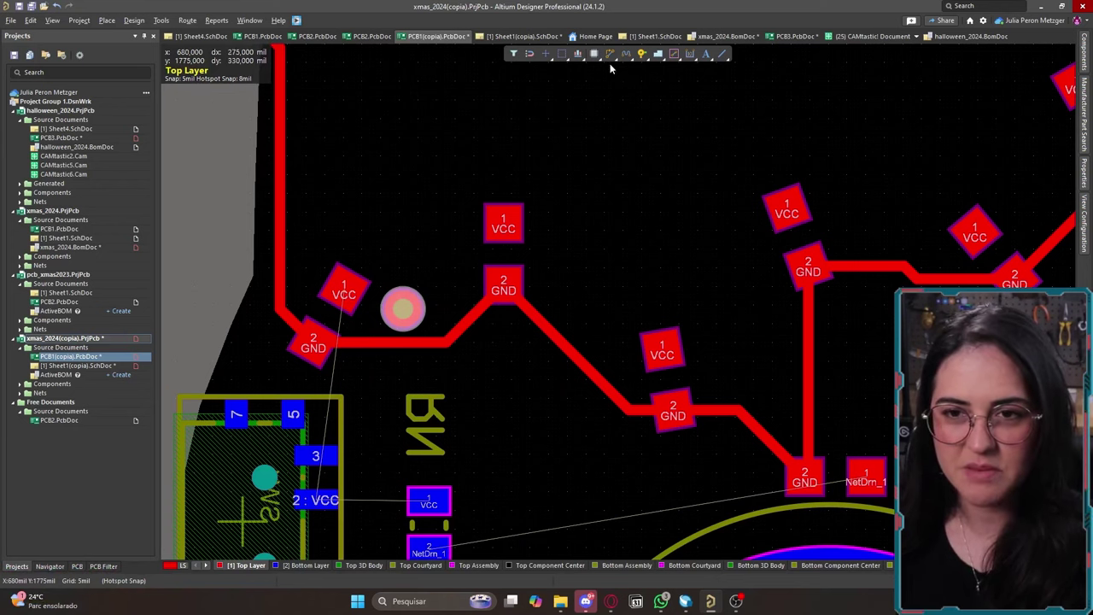
{"action": "double_click", "coordinate": [404, 309]}
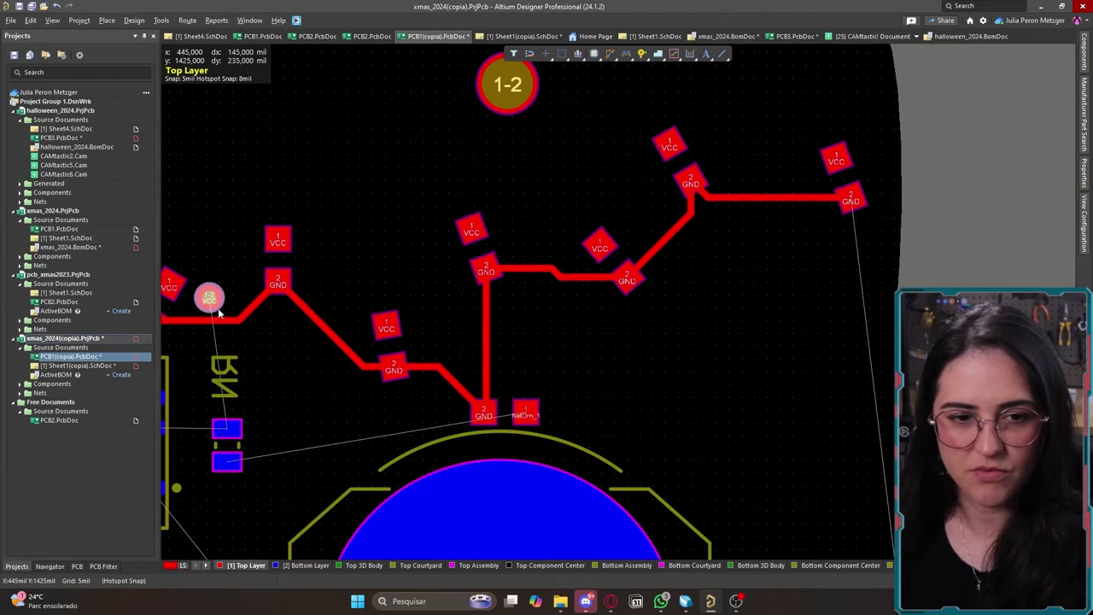
Place a copy of the via below the LED near the right edge and assign it to the GND net.
{"action": "key", "text": "ctrl+c"}
{"action": "left_click", "coordinate": [213, 301]}
{"action": "key", "text": "ctrl+v"}
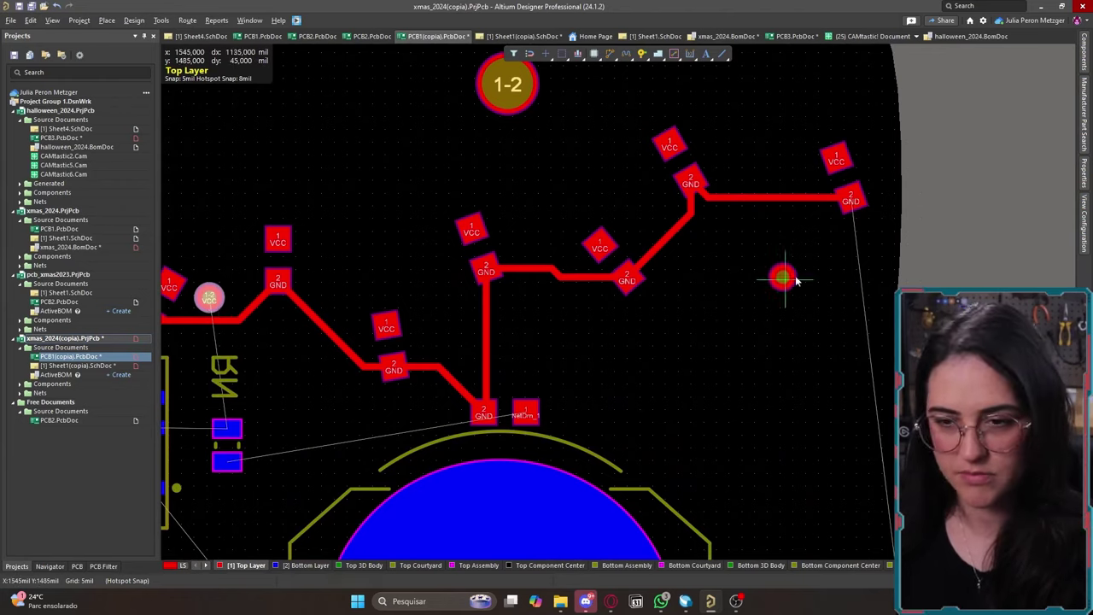
{"action": "left_click", "coordinate": [836, 255]}
{"action": "scroll", "coordinate": [887, 202], "scroll_direction": "up", "scroll_amount": 2, "text": "ctrl"}
{"action": "double_click", "coordinate": [820, 267]}
{"action": "left_click", "coordinate": [1042, 235]}
Route a Top Layer track from the GND pad of the LED near the right edge to the GND via.
{"action": "key", "text": "ctrl+w"}
{"action": "left_click", "coordinate": [841, 195]}
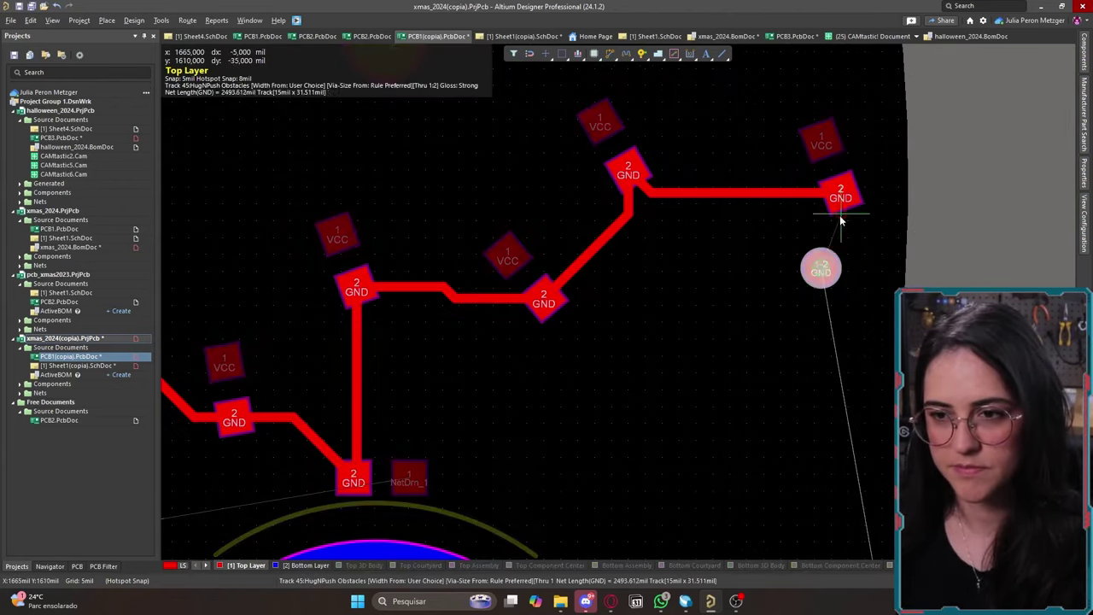
{"action": "left_click", "coordinate": [820, 267]}
{"action": "right_click", "coordinate": [821, 268]}
Set the hole size of the GND via below the right-edge LED to 0.35 mm and adjust its diameter.
{"action": "scroll", "coordinate": [948, 259], "scroll_direction": "down", "scroll_amount": 2, "text": "ctrl"}
{"action": "double_click", "coordinate": [874, 266]}
{"action": "left_click", "coordinate": [841, 243]}
{"action": "scroll", "coordinate": [931, 384], "scroll_direction": "down", "scroll_amount": 1}
{"action": "left_click", "coordinate": [914, 417]}
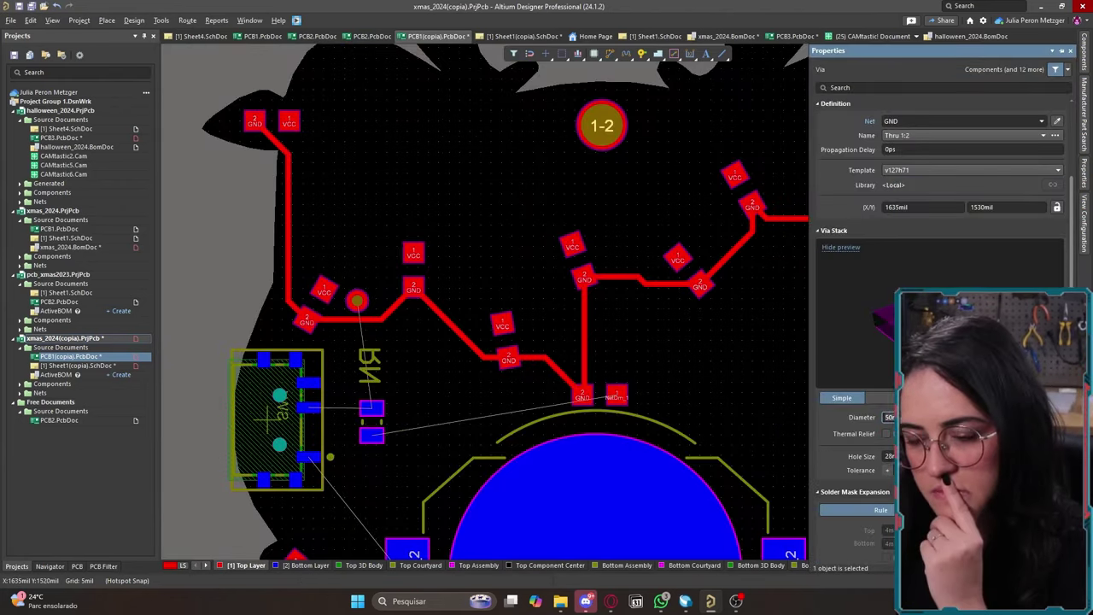
{"action": "type", "text": "35mm"}
{"action": "key", "text": "Return"}
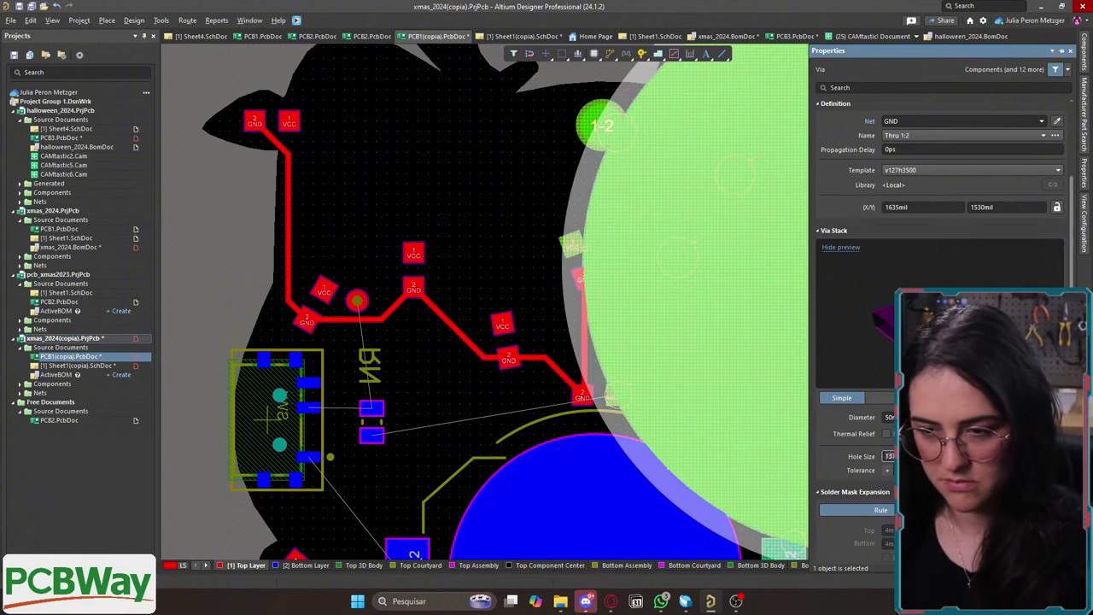
{"action": "type", "text": "3.5mm"}
{"action": "key", "text": "Return"}
{"action": "scroll", "coordinate": [674, 343], "scroll_direction": "down", "scroll_amount": 5, "text": "ctrl"}
{"action": "scroll", "coordinate": [768, 310], "scroll_direction": "up", "scroll_amount": 6, "text": "ctrl"}
{"action": "left_click", "coordinate": [896, 456]}
{"action": "type", "text": "0.35mm"}
{"action": "key", "text": "Return"}
{"action": "left_click", "coordinate": [886, 419]}
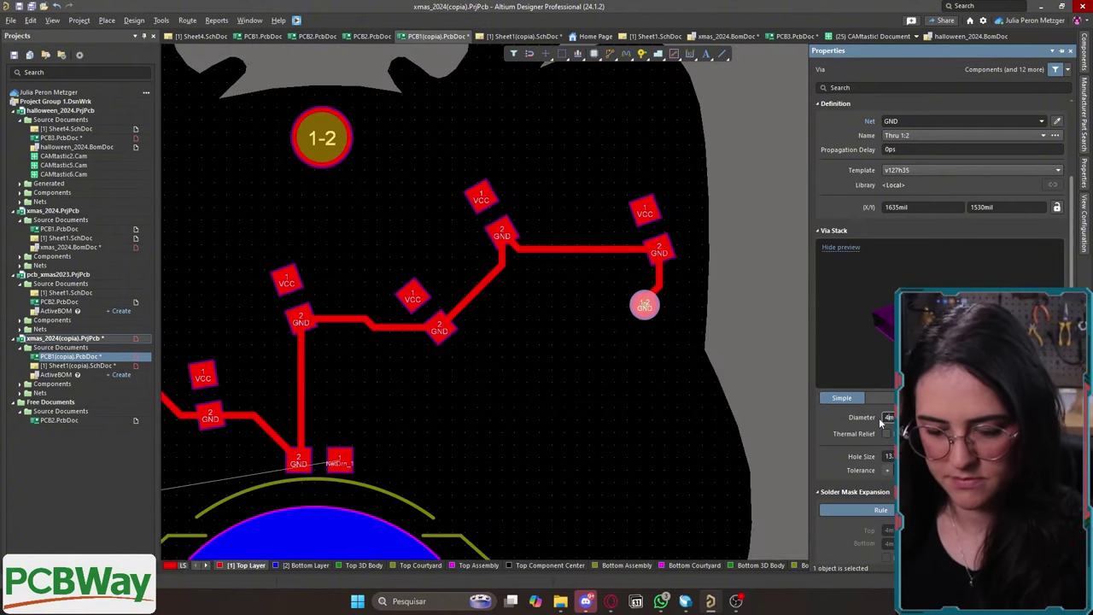
{"action": "scroll", "coordinate": [647, 313], "scroll_direction": "up", "scroll_amount": 4, "text": "ctrl"}
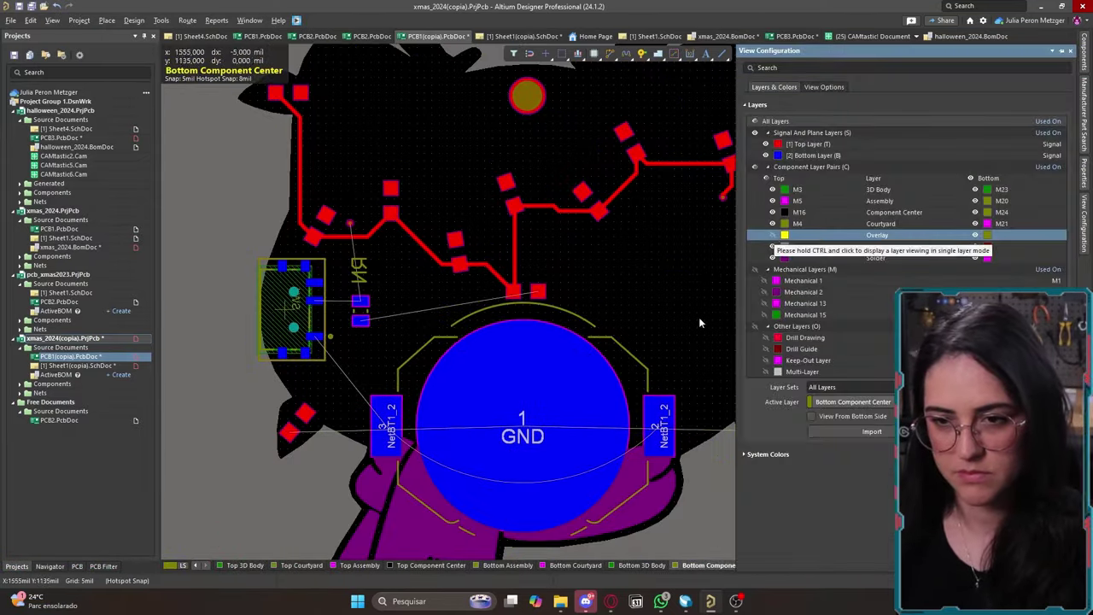
{"action": "left_click", "coordinate": [735, 601]}
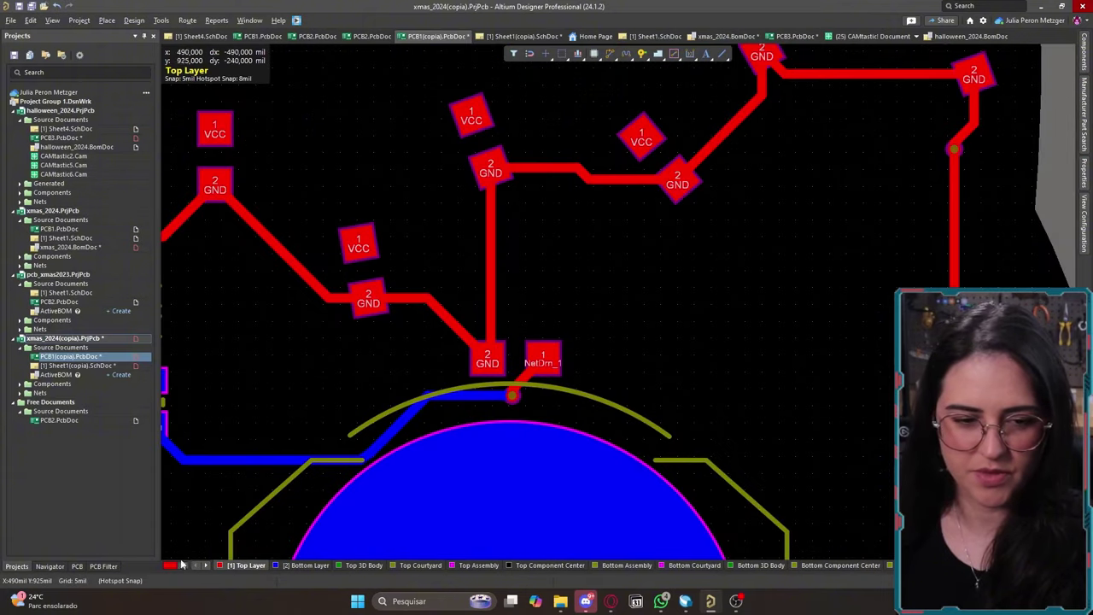
Show the Top Overlay artwork to check the NetDrn_1 via's position against the cat's nose.
{"action": "left_click", "coordinate": [178, 565]}
{"action": "left_click", "coordinate": [772, 235]}
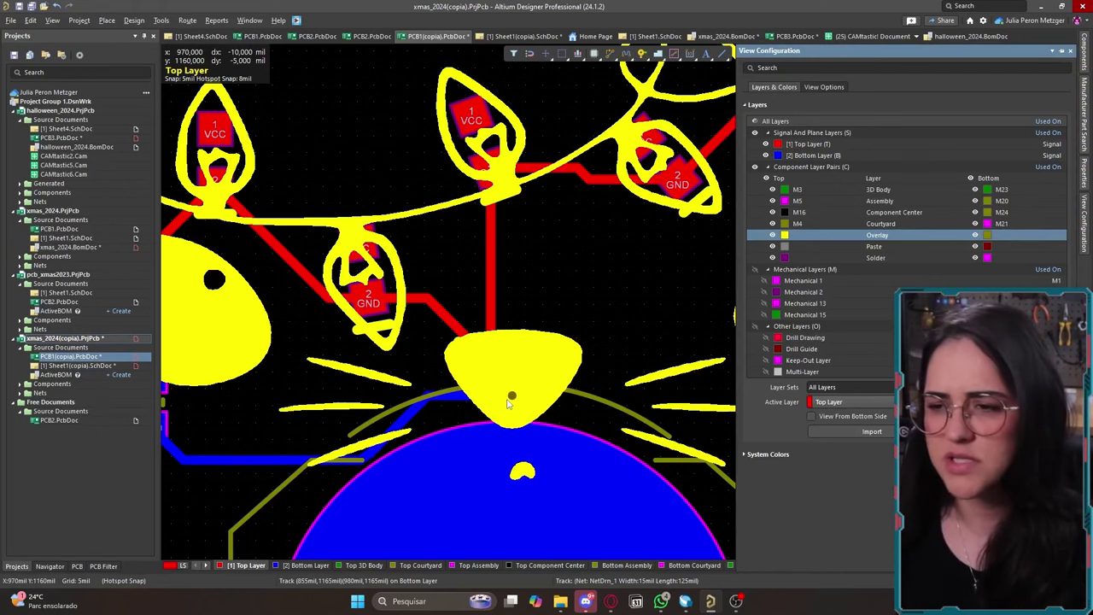
{"action": "left_click", "coordinate": [654, 299]}
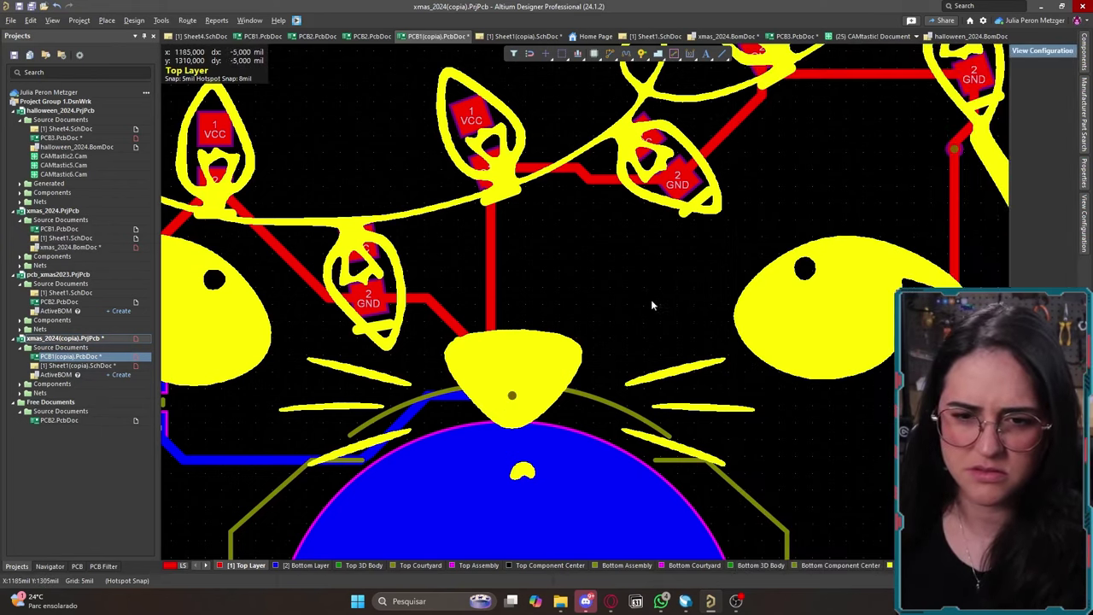
{"action": "scroll", "coordinate": [658, 312], "scroll_direction": "down", "scroll_amount": 3, "text": "ctrl"}
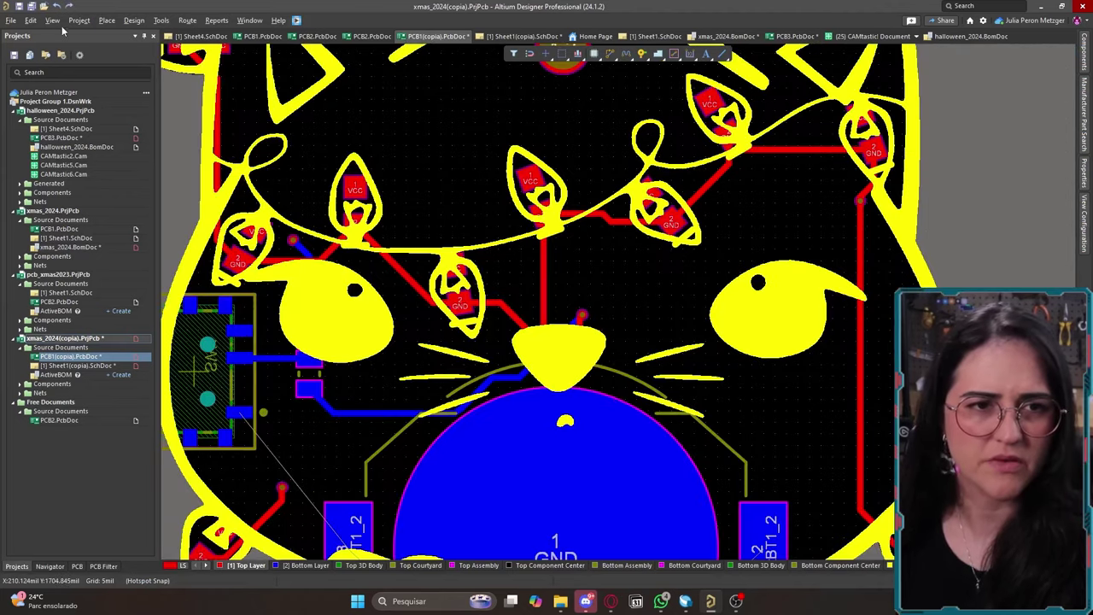
Examine the nose LED and its nearby via on the board in 3D, and return to the 2D layout.
{"action": "left_click", "coordinate": [56, 22]}
{"action": "left_click", "coordinate": [83, 61]}
{"action": "scroll", "coordinate": [584, 319], "scroll_direction": "down", "scroll_amount": 5, "text": "ctrl"}
{"action": "scroll", "coordinate": [591, 311], "scroll_direction": "up", "scroll_amount": 2, "text": "ctrl"}
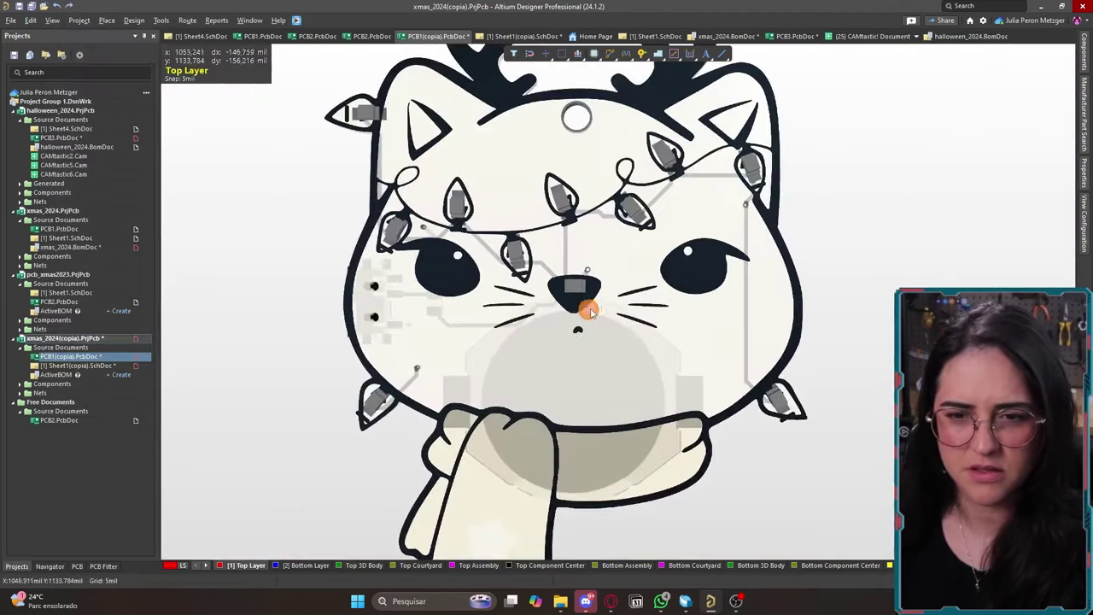
{"action": "scroll", "coordinate": [589, 313], "scroll_direction": "up", "scroll_amount": 5, "text": "ctrl"}
{"action": "scroll", "coordinate": [595, 198], "scroll_direction": "down", "scroll_amount": 3, "text": "ctrl"}
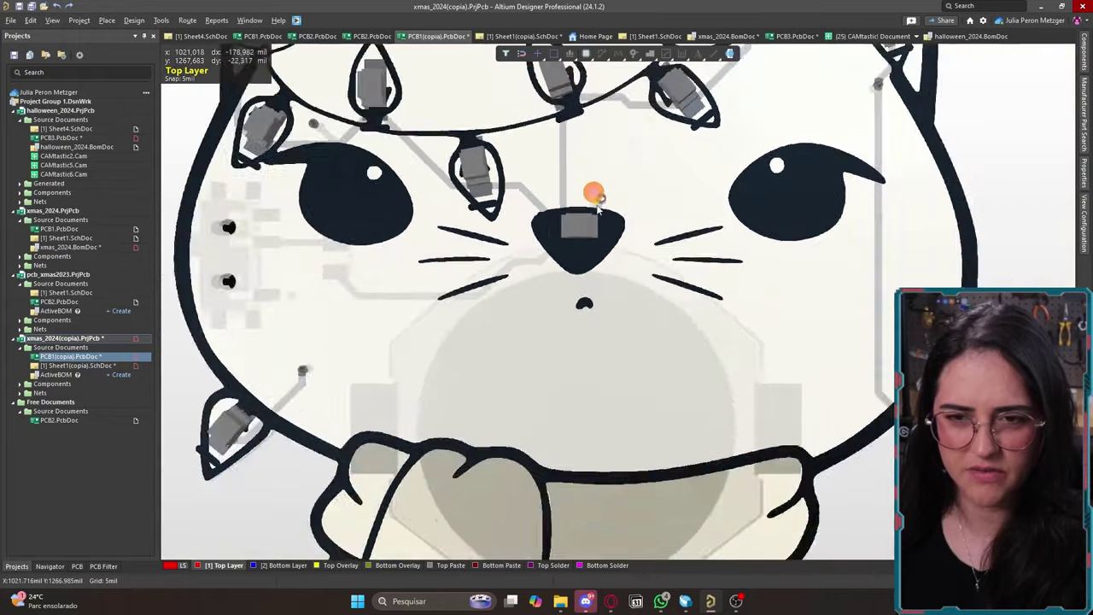
{"action": "scroll", "coordinate": [595, 198], "scroll_direction": "down", "scroll_amount": 3, "text": "ctrl"}
{"action": "left_click", "coordinate": [52, 20]}
{"action": "left_click", "coordinate": [61, 53]}
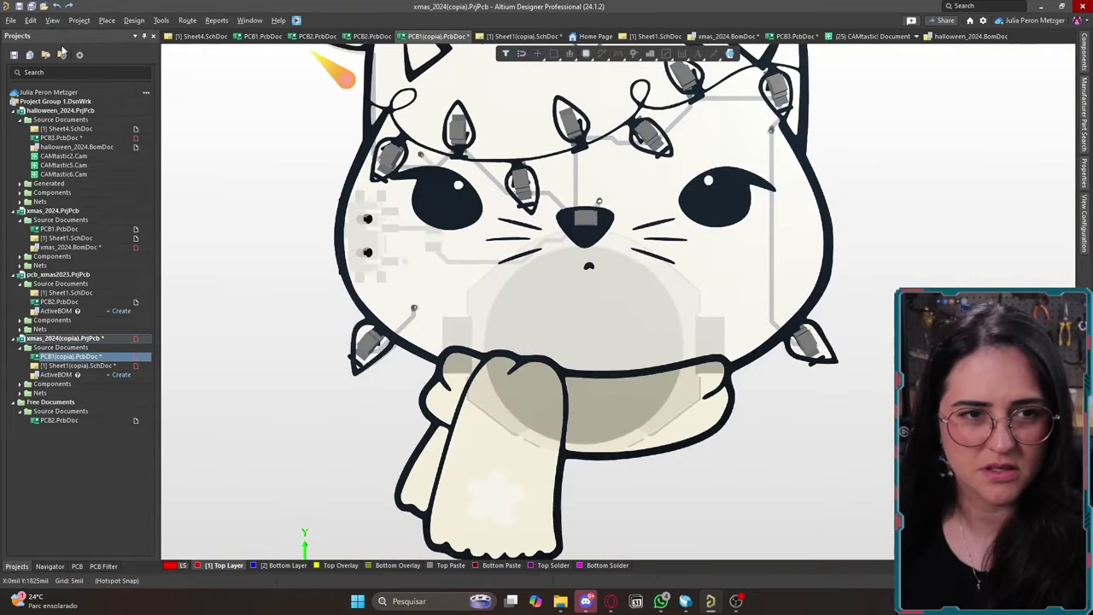
{"action": "key", "text": "2"}
Try moving the NetDrn_1 via onto the lower tip of the cat's nose and inspect it in 3D.
{"action": "scroll", "coordinate": [562, 343], "scroll_direction": "up", "scroll_amount": 2, "text": "ctrl"}
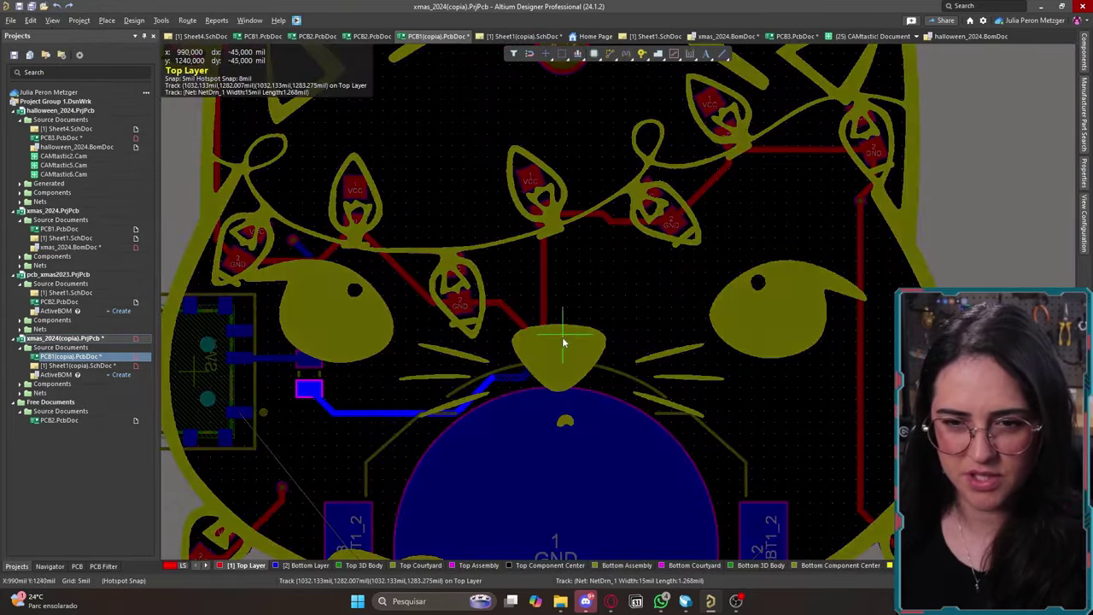
{"action": "left_click_drag", "start_coordinate": [562, 339], "coordinate": [560, 376]}
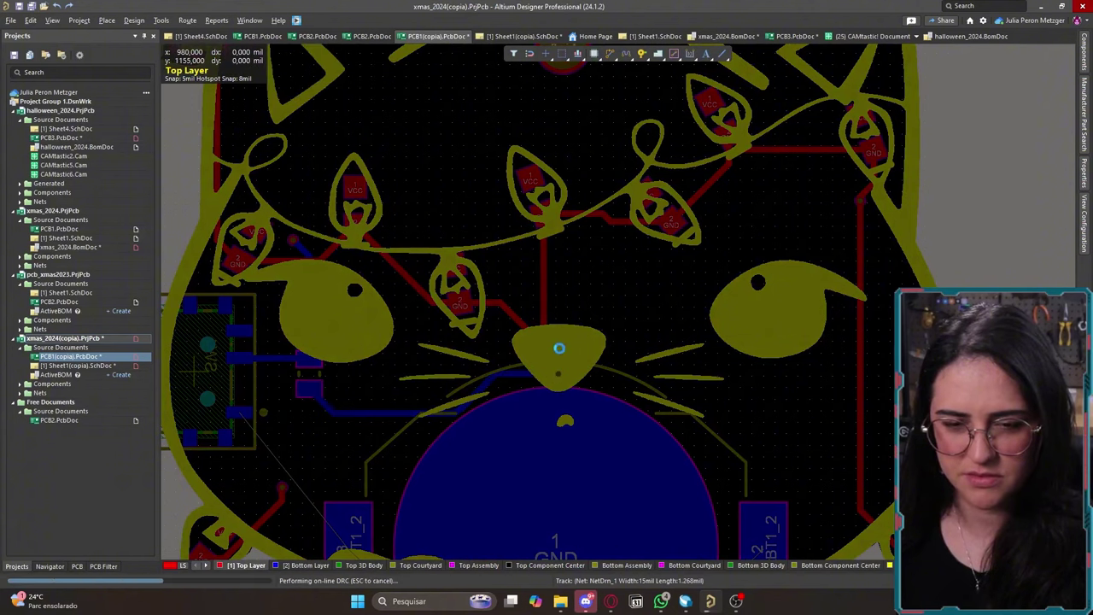
{"action": "left_click", "coordinate": [52, 20]}
{"action": "left_click", "coordinate": [78, 60]}
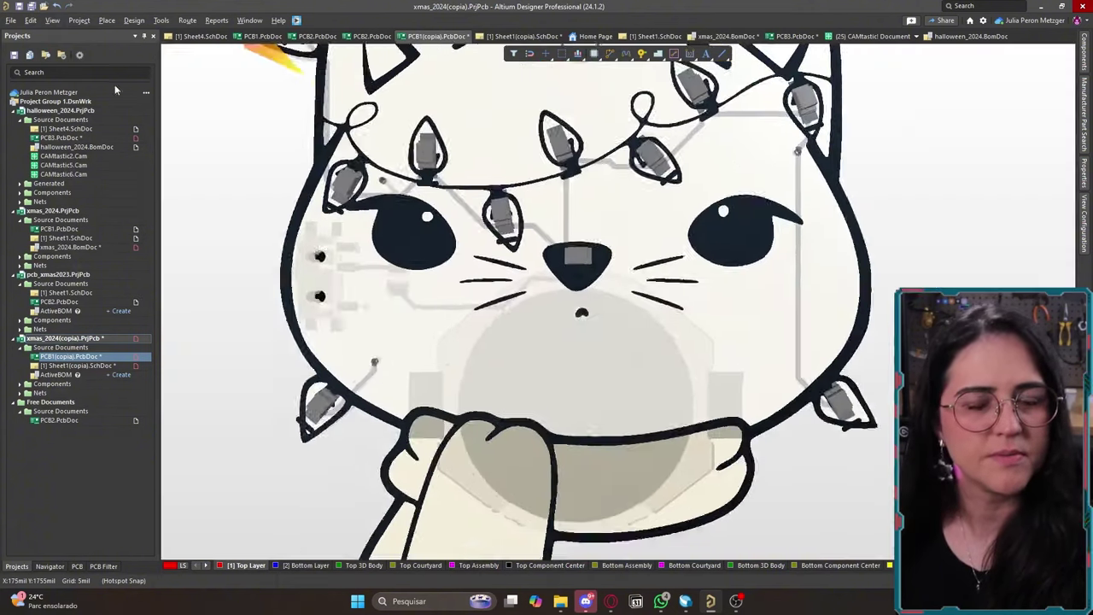
{"action": "key", "text": "2"}
{"action": "scroll", "coordinate": [558, 222], "scroll_direction": "up", "scroll_amount": 3, "text": "ctrl"}
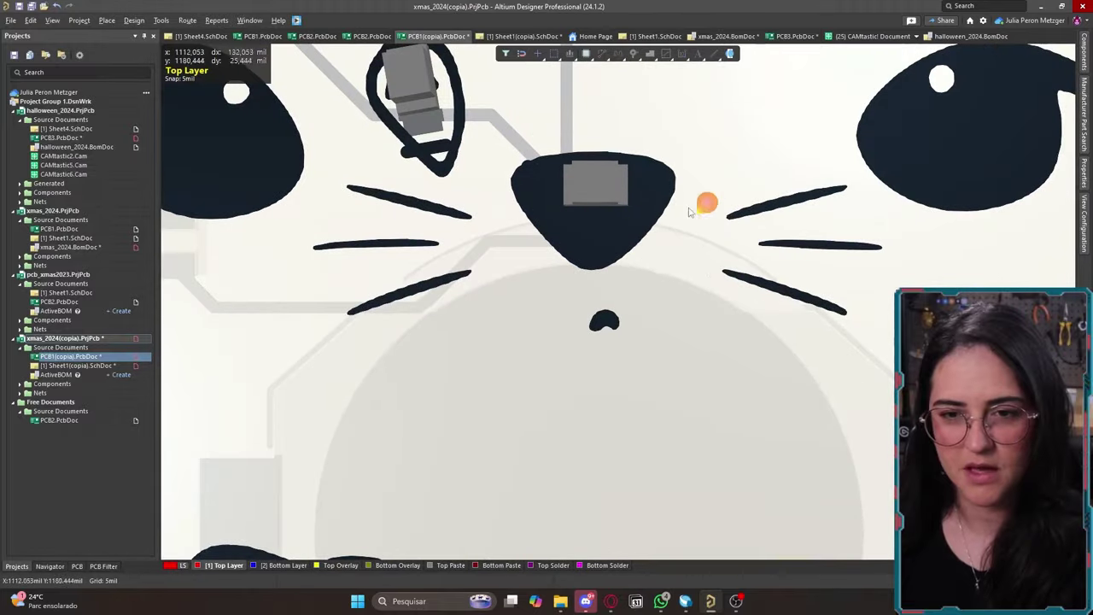
{"action": "scroll", "coordinate": [690, 211], "scroll_direction": "down", "scroll_amount": 4, "text": "ctrl"}
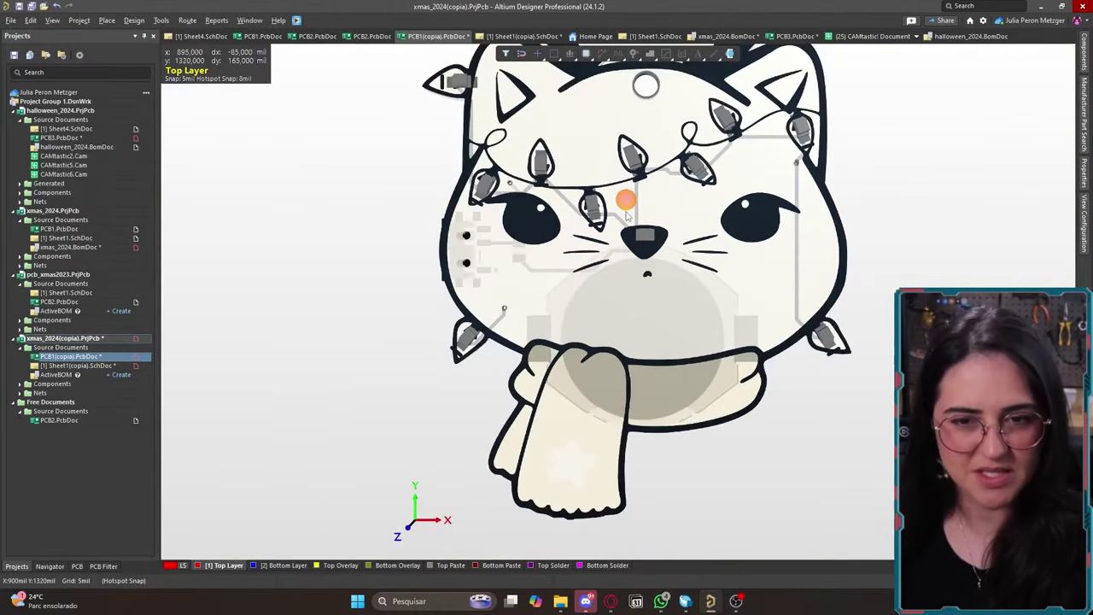
Return to the 2D layout and move the NetDrn_1 via out to the right of the cat's nose, above the whiskers.
{"action": "left_click", "coordinate": [52, 19]}
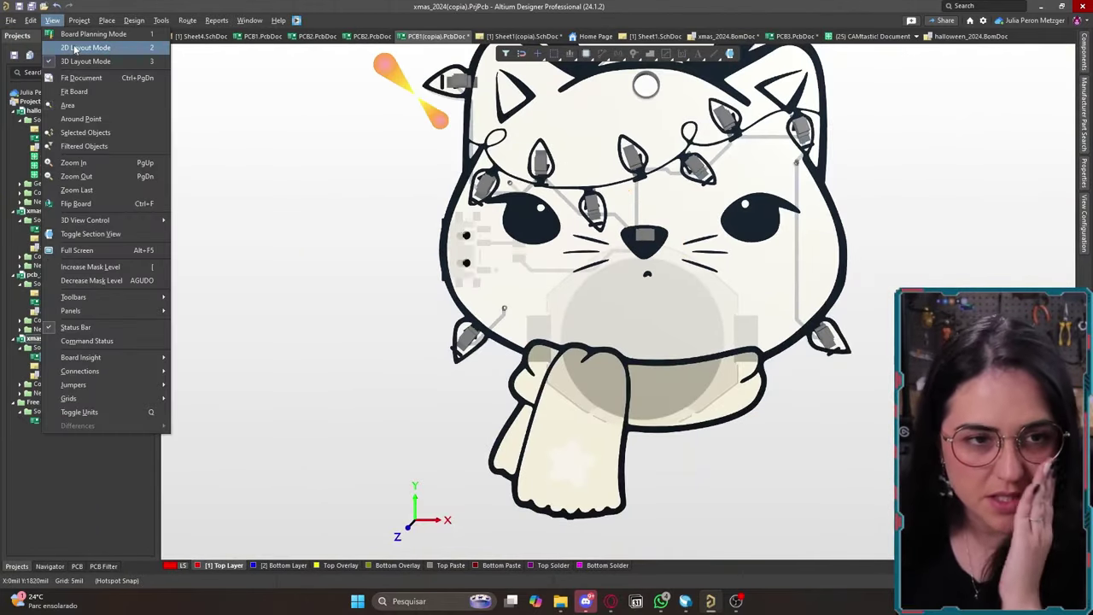
{"action": "left_click", "coordinate": [75, 49]}
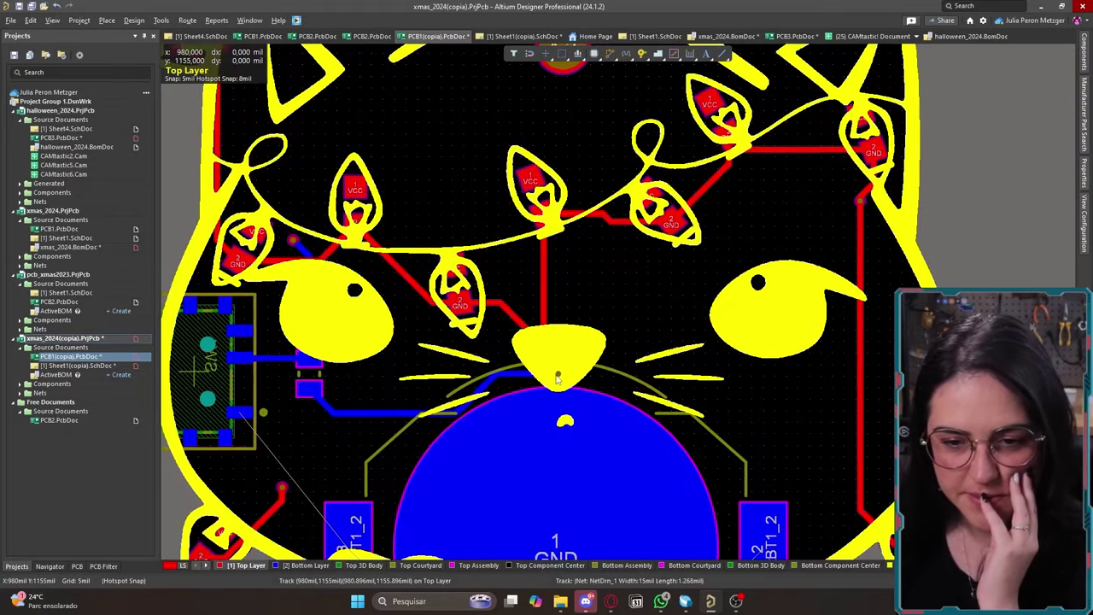
{"action": "left_click_drag", "start_coordinate": [558, 380], "coordinate": [625, 330]}
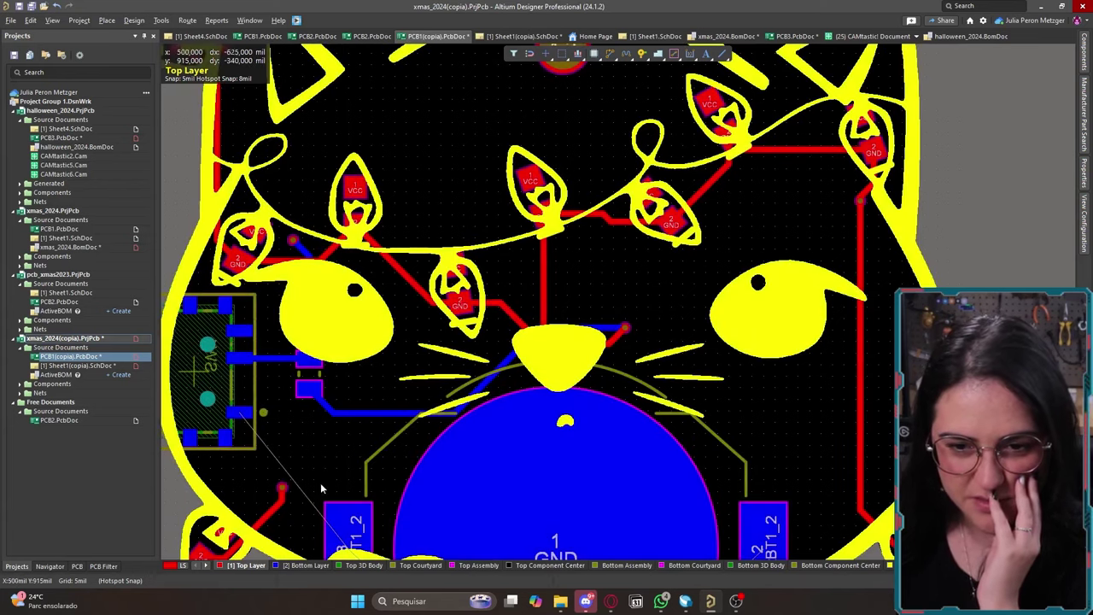
Hide the Top Overlay layer so only the pads and tracks are displayed.
{"action": "left_click", "coordinate": [170, 566]}
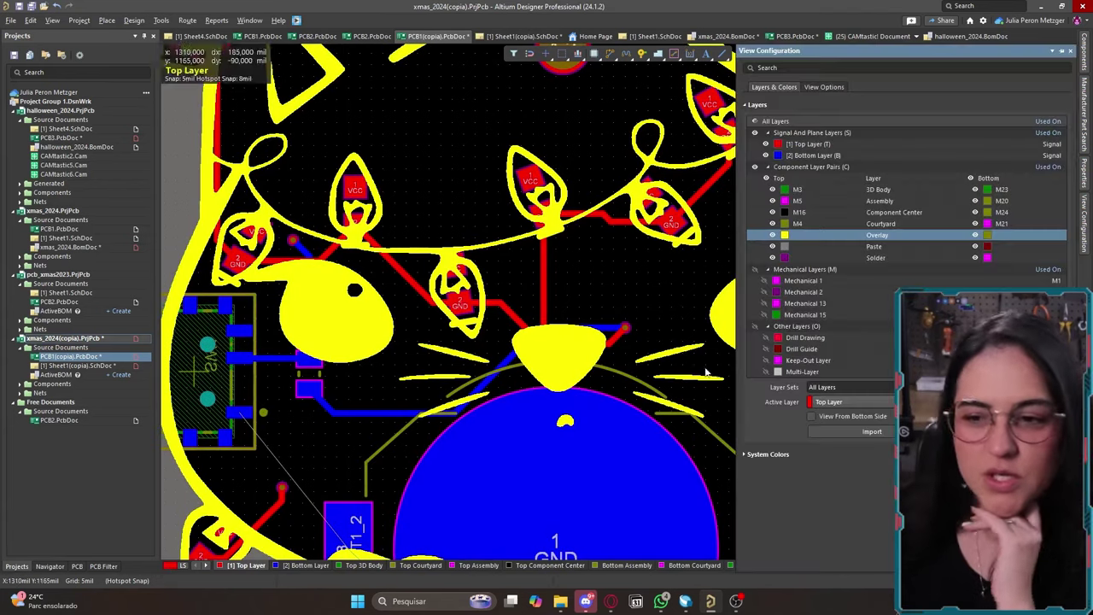
{"action": "left_click", "coordinate": [772, 235]}
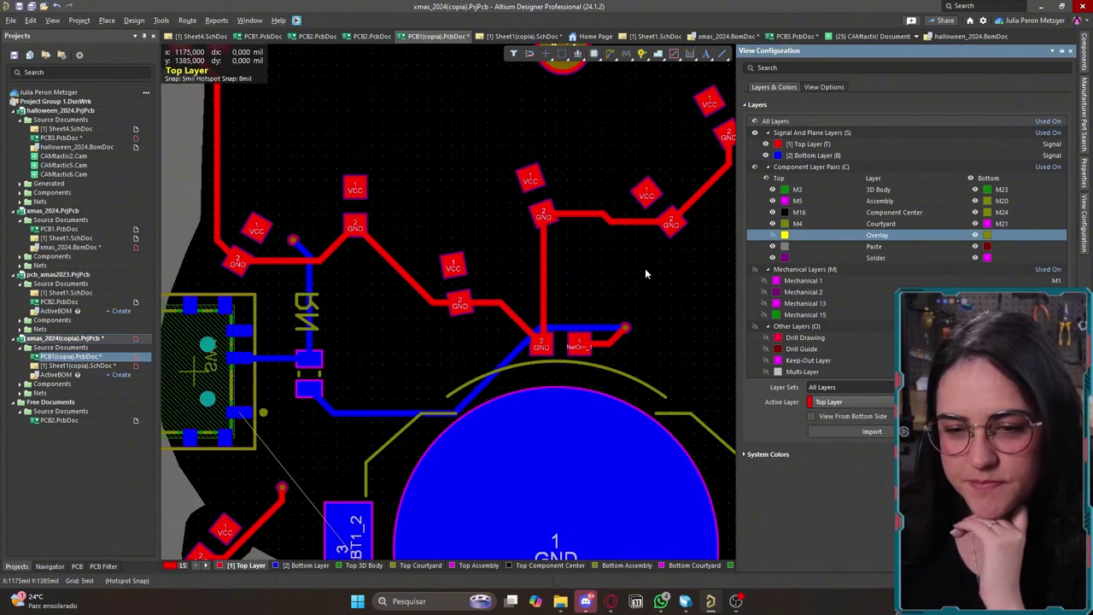
{"action": "scroll", "coordinate": [649, 297], "scroll_direction": "down", "scroll_amount": 3, "text": "ctrl"}
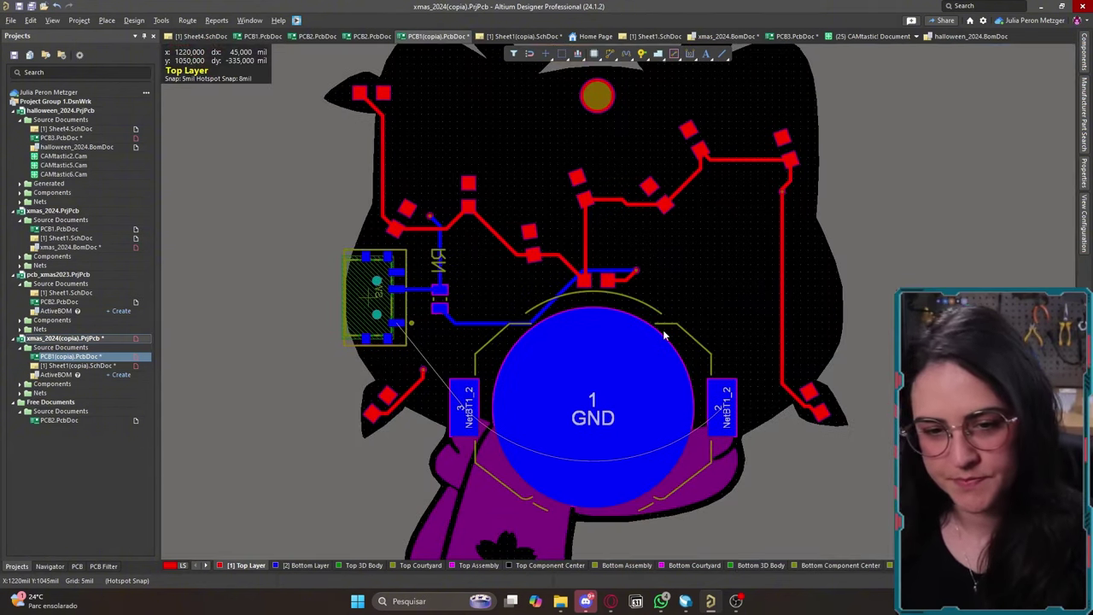
Route NetBT1_2 on the Bottom Layer from the switch pad to battery pad 3, and around the battery's lower side to pad 2.
{"action": "scroll", "coordinate": [433, 467], "scroll_direction": "up", "scroll_amount": 5, "text": "ctrl"}
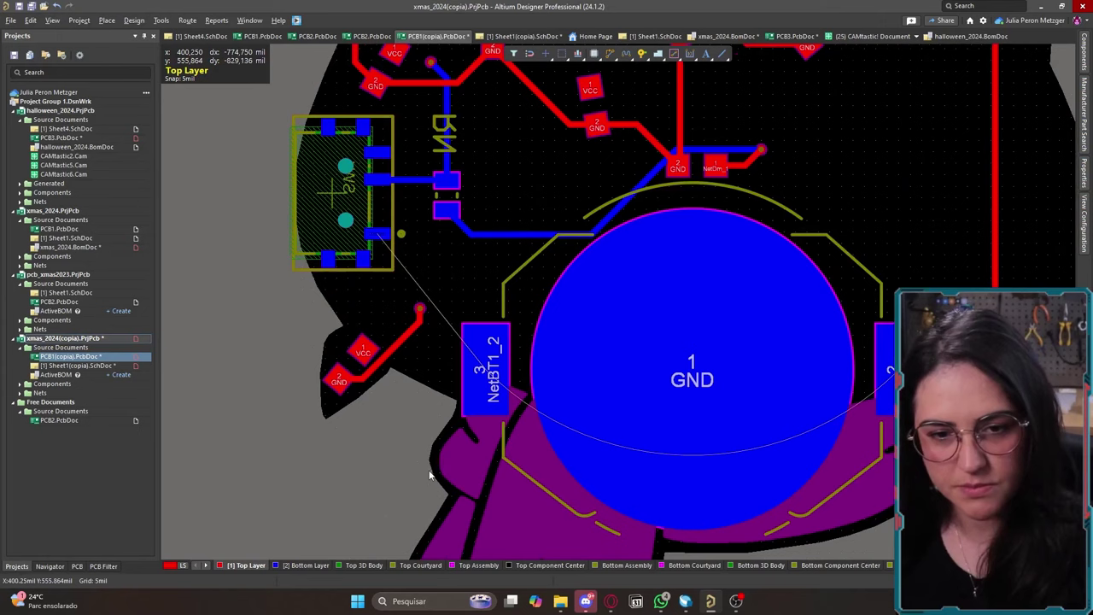
{"action": "left_click", "coordinate": [623, 54]}
{"action": "left_click", "coordinate": [381, 237]}
{"action": "left_click", "coordinate": [489, 372]}
{"action": "scroll", "coordinate": [490, 372], "scroll_direction": "down", "scroll_amount": 3, "text": "ctrl"}
{"action": "scroll", "coordinate": [489, 371], "scroll_direction": "down", "scroll_amount": 1, "text": "ctrl"}
{"action": "left_click", "coordinate": [489, 370]}
{"action": "left_click", "coordinate": [767, 373]}
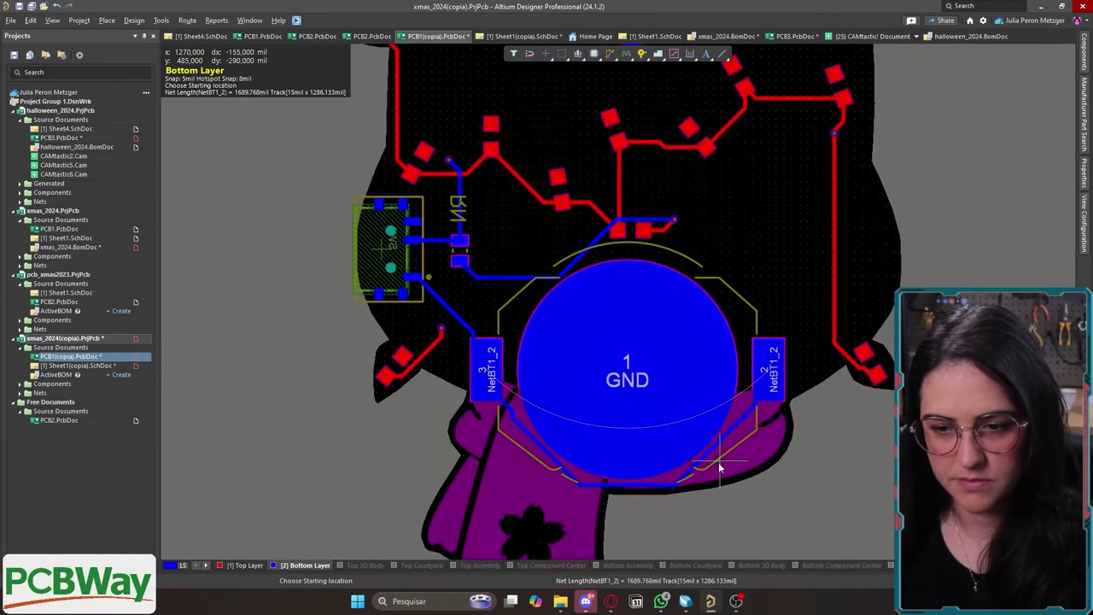
{"action": "scroll", "coordinate": [449, 425], "scroll_direction": "up", "scroll_amount": 2}
{"action": "scroll", "coordinate": [450, 432], "scroll_direction": "down", "scroll_amount": 1}
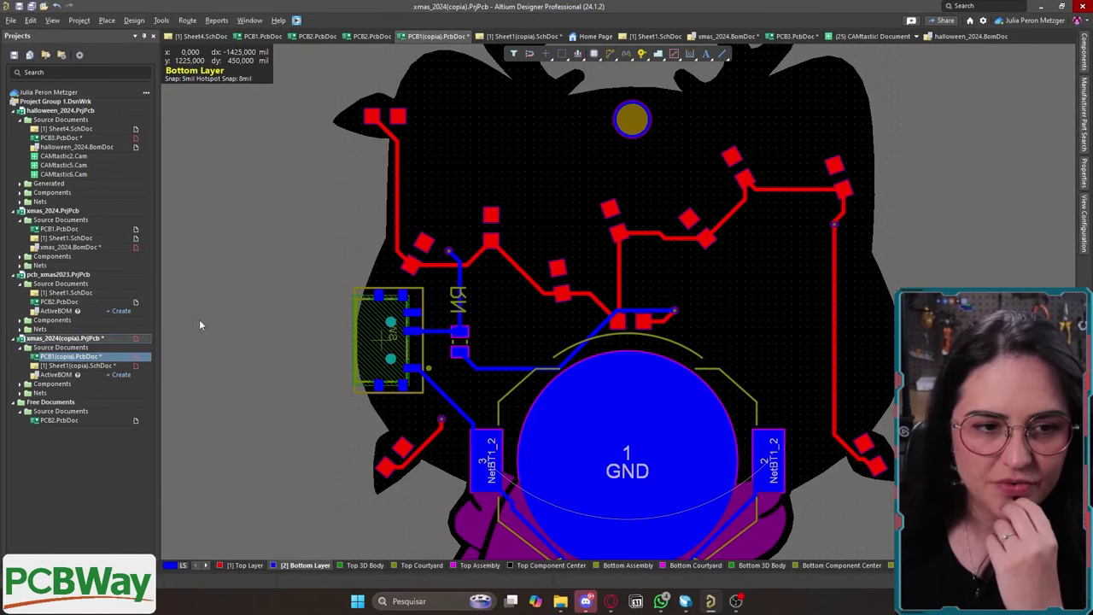
Review the original xmas_2024 schematic Sheet1.SchDoc and its PCB1.PcbDoc layout in 2D.
{"action": "double_click", "coordinate": [72, 238]}
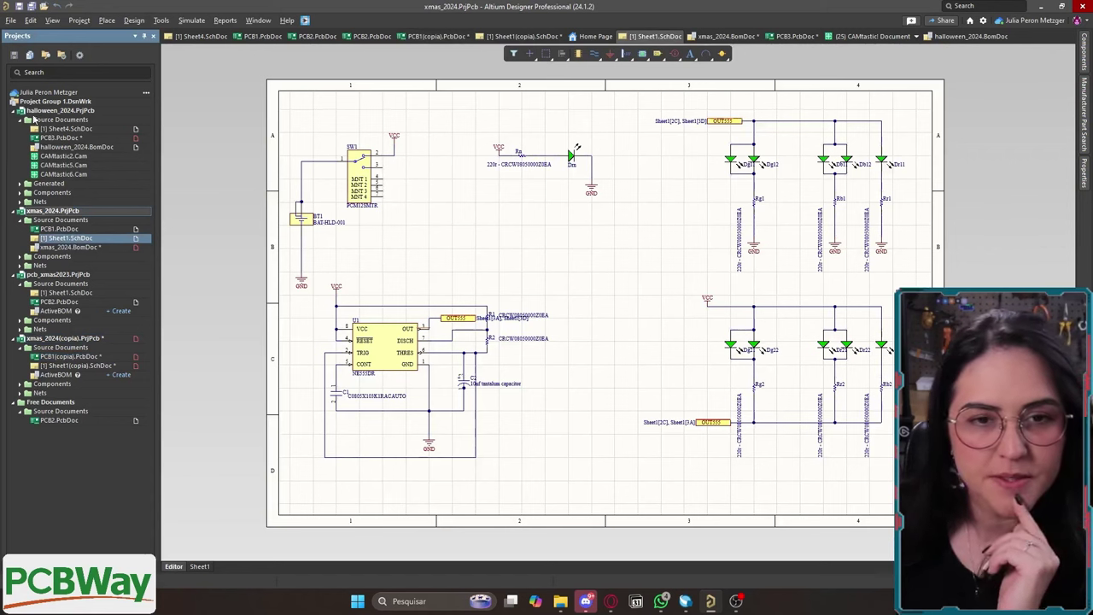
{"action": "double_click", "coordinate": [72, 230]}
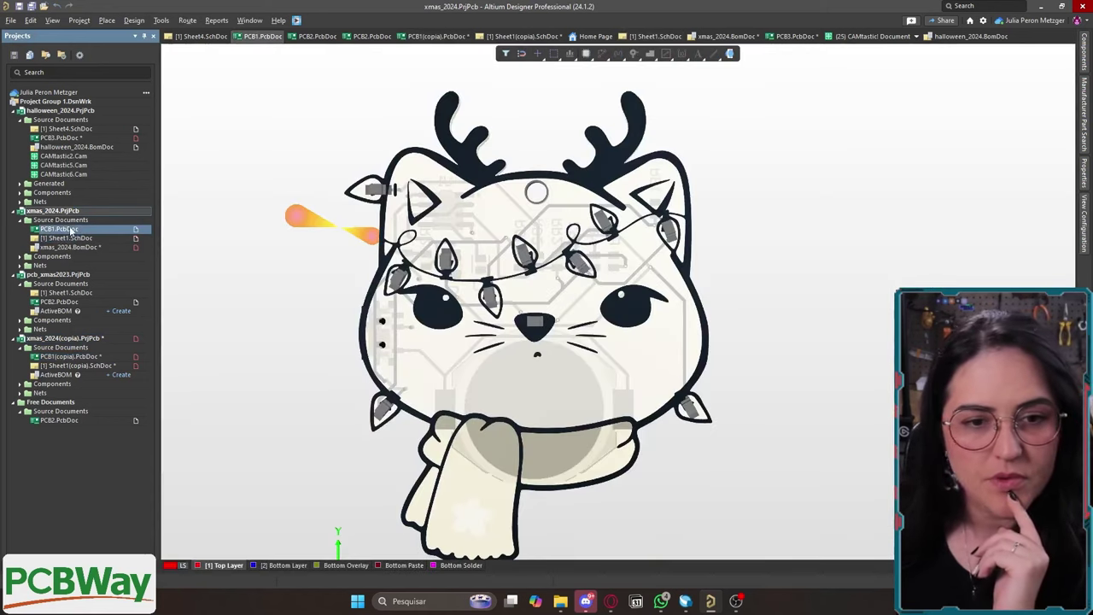
{"action": "left_click", "coordinate": [78, 20]}
{"action": "mouse_move", "coordinate": [55, 23]}
{"action": "left_click", "coordinate": [86, 47]}
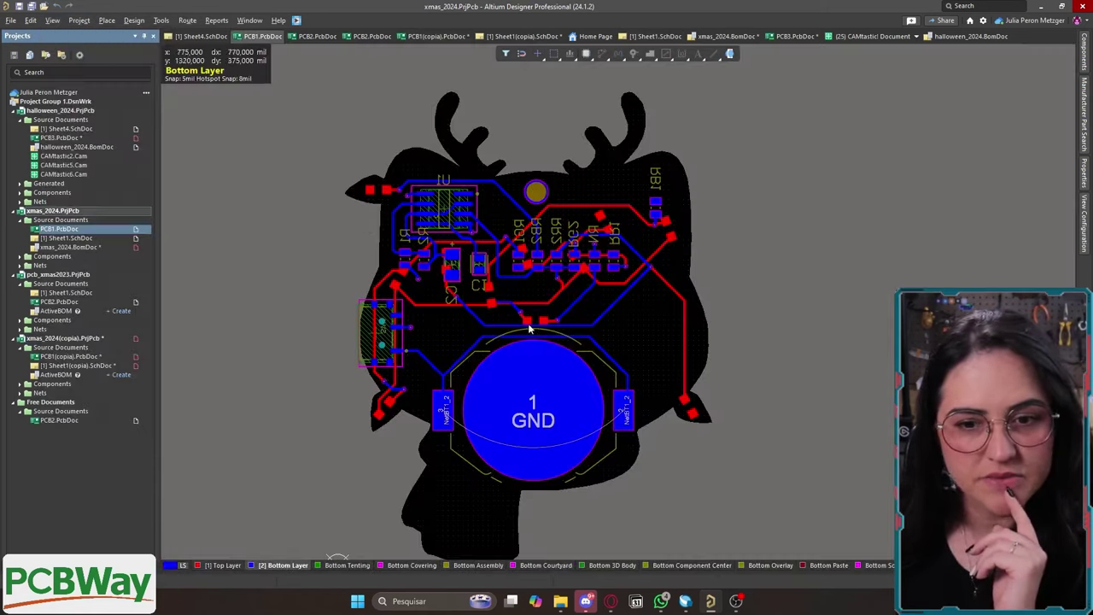
{"action": "right_click_drag", "start_coordinate": [456, 331], "coordinate": [507, 314]}
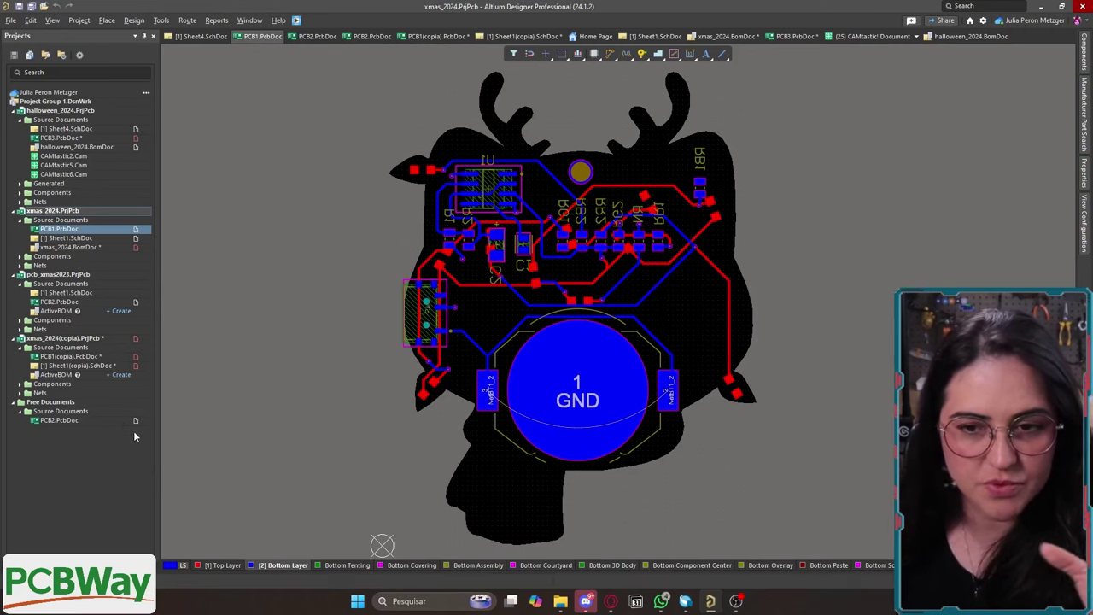
Check the parallel LED circuit in Sheet1(copia).SchDoc, and return to PCB1(copia).PcbDoc to examine the routed board.
{"action": "double_click", "coordinate": [76, 368]}
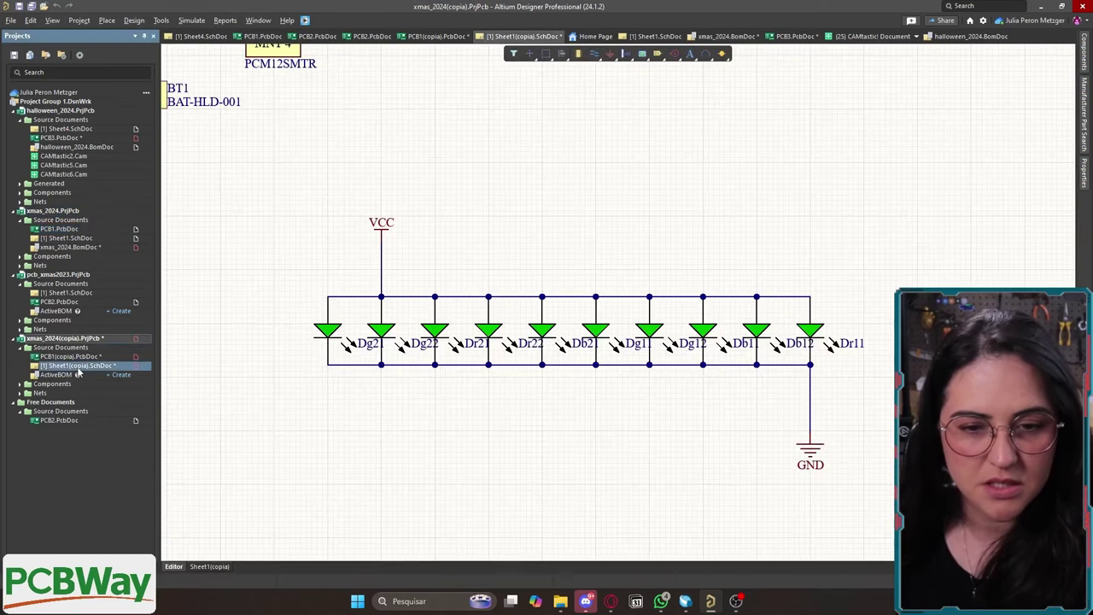
{"action": "left_click", "coordinate": [68, 358]}
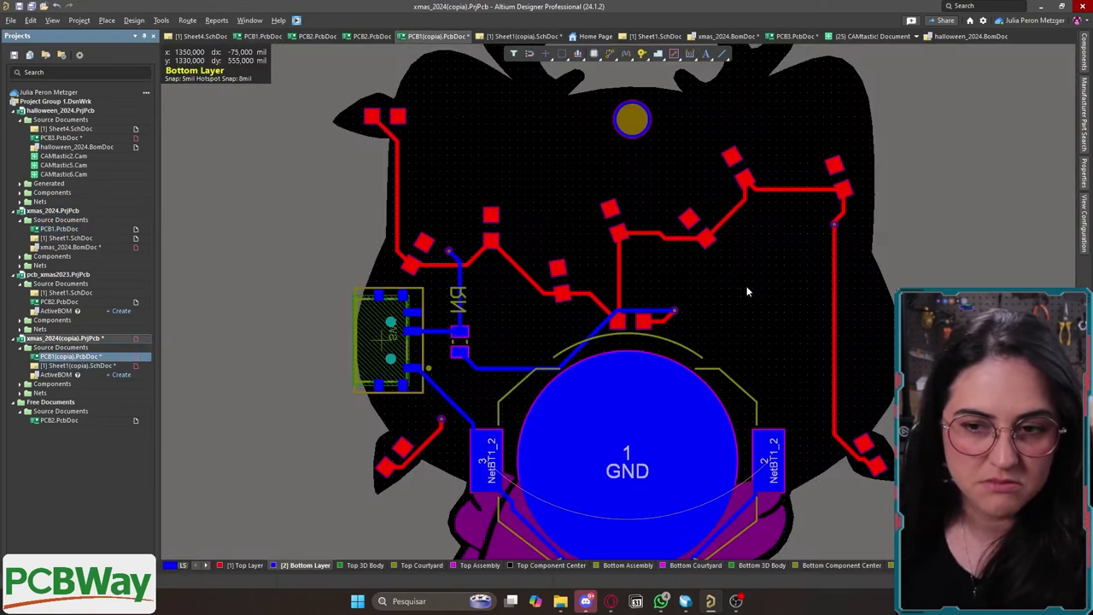
{"action": "right_click_drag", "start_coordinate": [747, 291], "coordinate": [685, 300]}
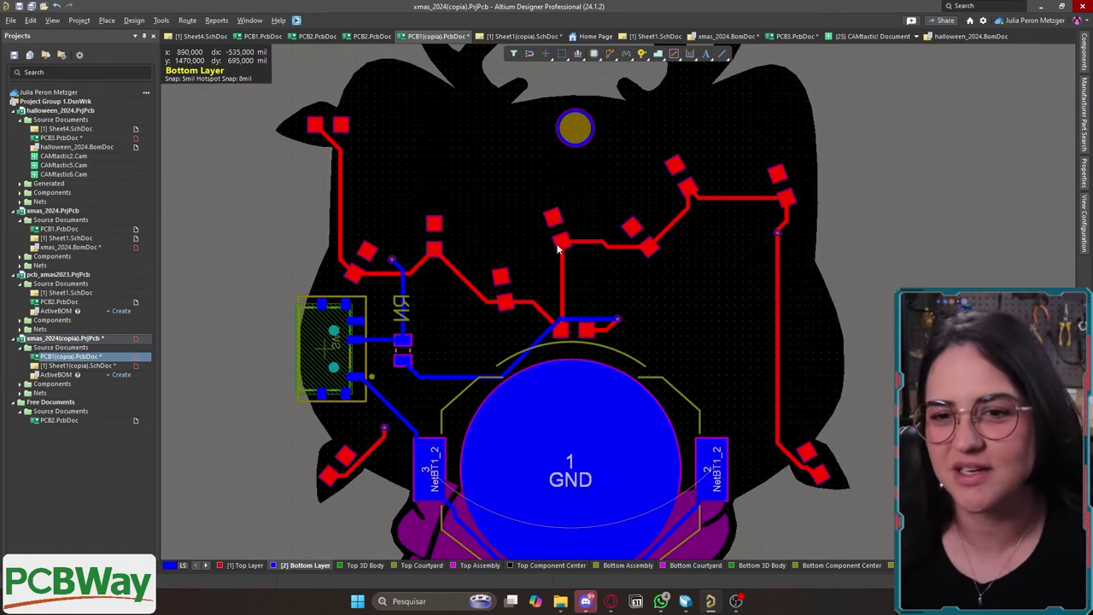
{"action": "scroll", "coordinate": [692, 299], "scroll_direction": "down", "scroll_amount": 1, "text": "ctrl"}
{"action": "scroll", "coordinate": [691, 299], "scroll_direction": "up", "scroll_amount": 1, "text": "ctrl"}
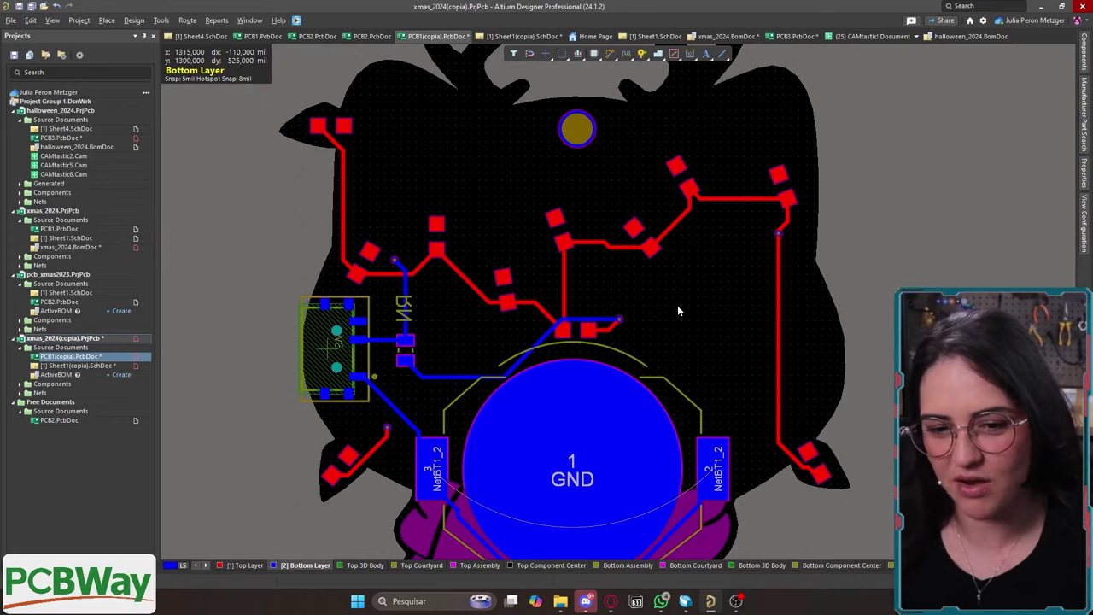
{"action": "scroll", "coordinate": [677, 305], "scroll_direction": "up", "scroll_amount": 2}
{"action": "scroll", "coordinate": [675, 282], "scroll_direction": "down", "scroll_amount": 4}
{"action": "scroll", "coordinate": [672, 231], "scroll_direction": "down", "scroll_amount": 2, "text": "ctrl"}
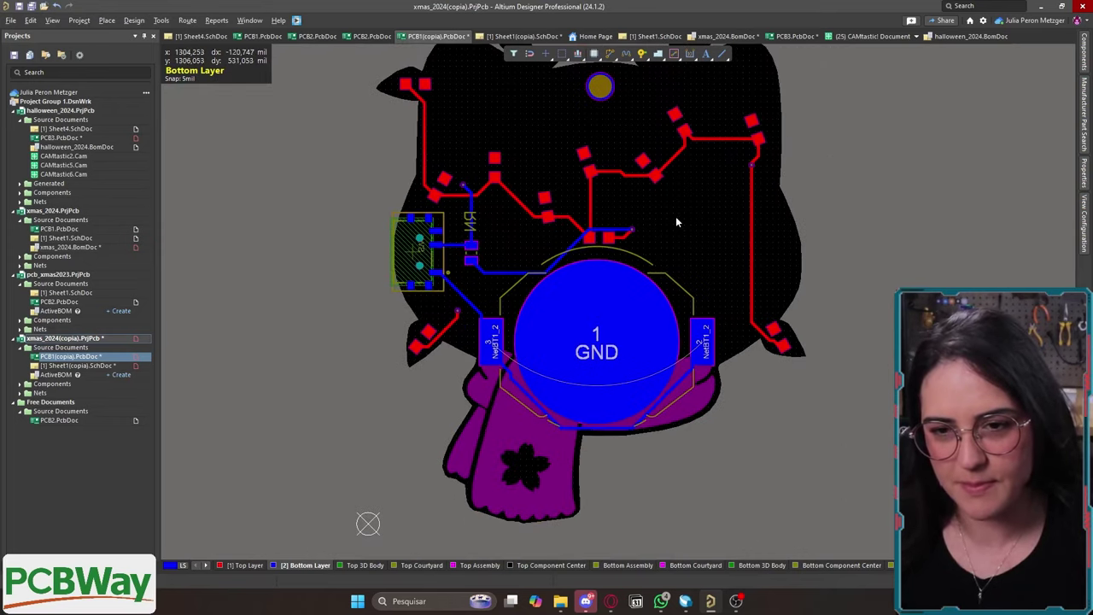
{"action": "scroll", "coordinate": [669, 249], "scroll_direction": "up", "scroll_amount": 1}
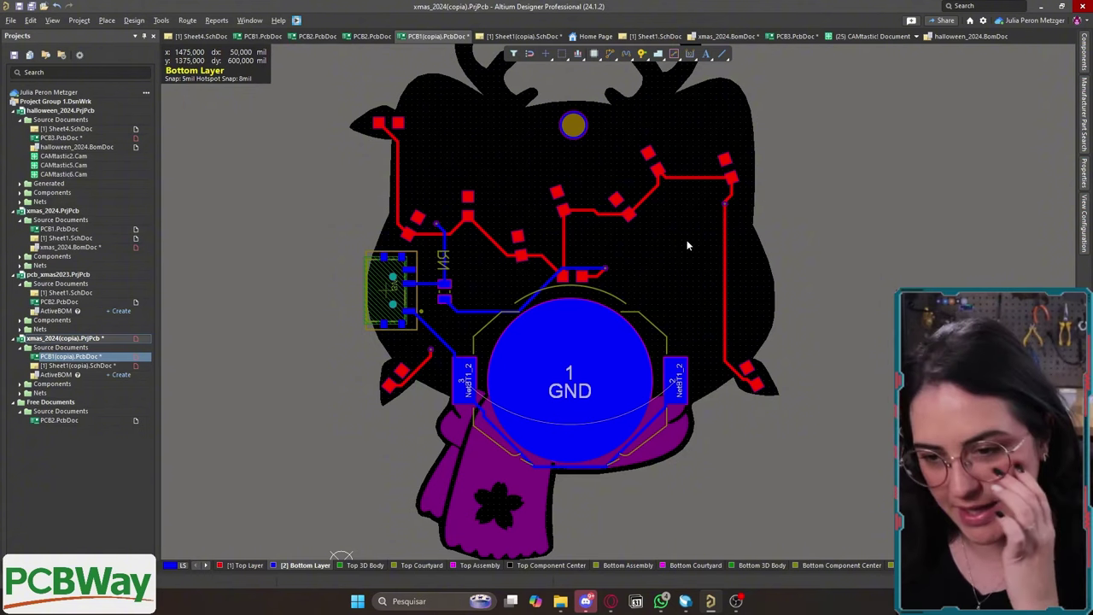
Display PCB1(copia).PcbDoc in 3D and examine the cat artwork and the LED placement along the light string, flipping the board to check both sides.
{"action": "left_click", "coordinate": [52, 20]}
{"action": "left_click", "coordinate": [86, 60]}
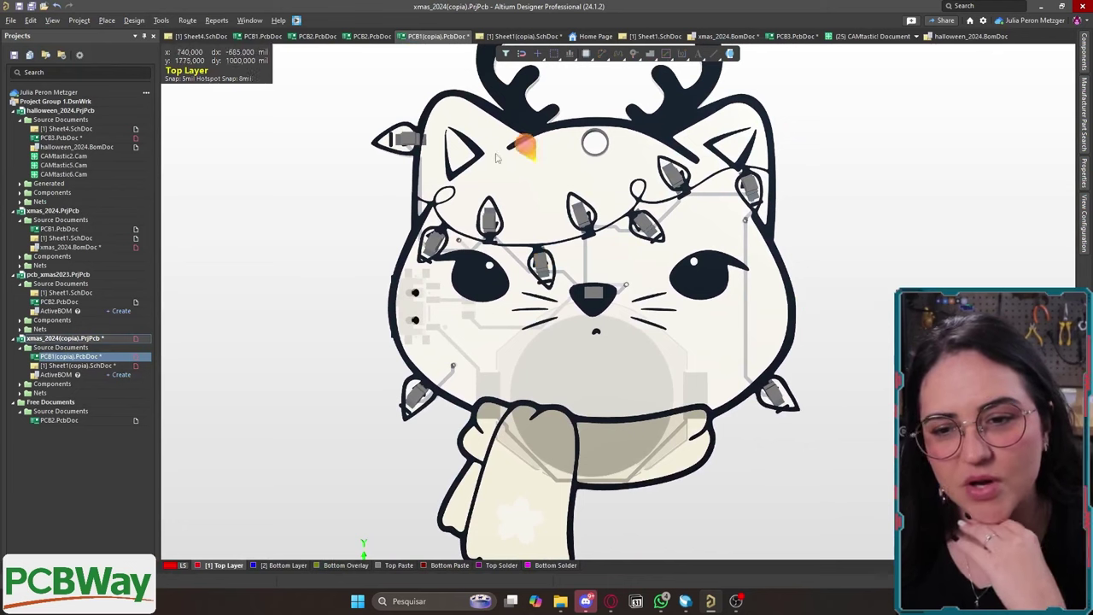
{"action": "right_click_drag", "start_coordinate": [672, 218], "coordinate": [660, 222]}
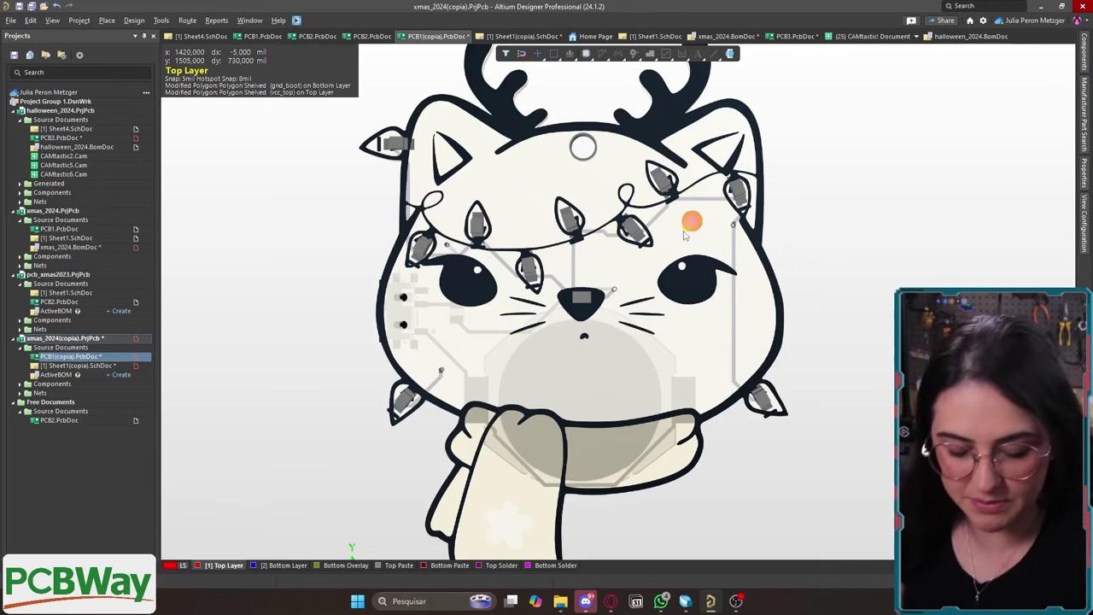
{"action": "key", "text": "v"}
{"action": "key", "text": "b"}
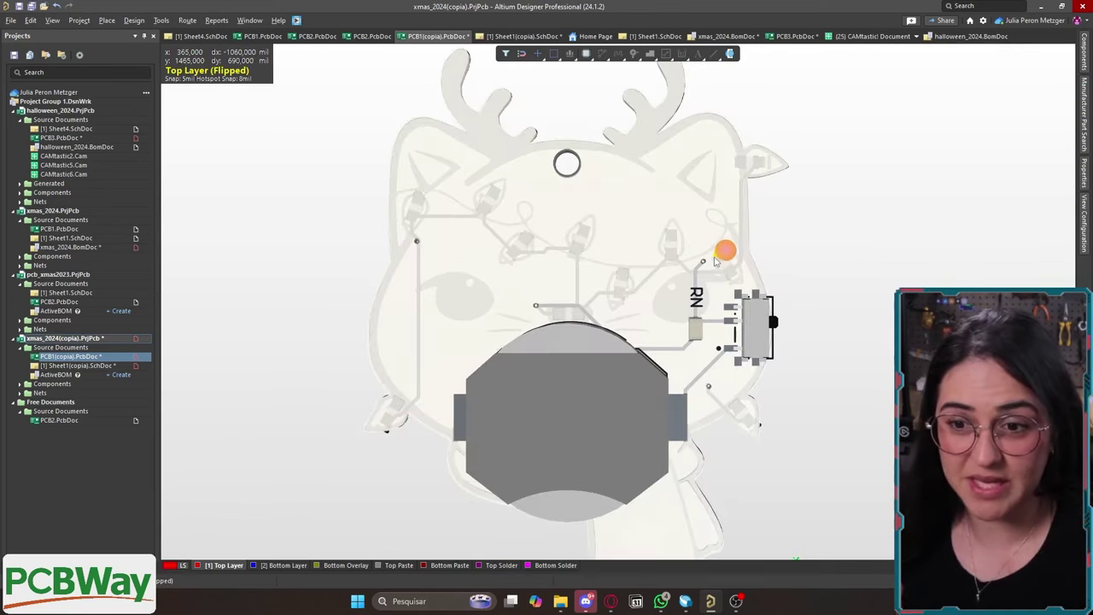
{"action": "key", "text": "v"}
{"action": "key", "text": "b"}
{"action": "right_click_drag", "start_coordinate": [733, 259], "coordinate": [506, 241]}
{"action": "right_click_drag", "start_coordinate": [701, 266], "coordinate": [662, 276]}
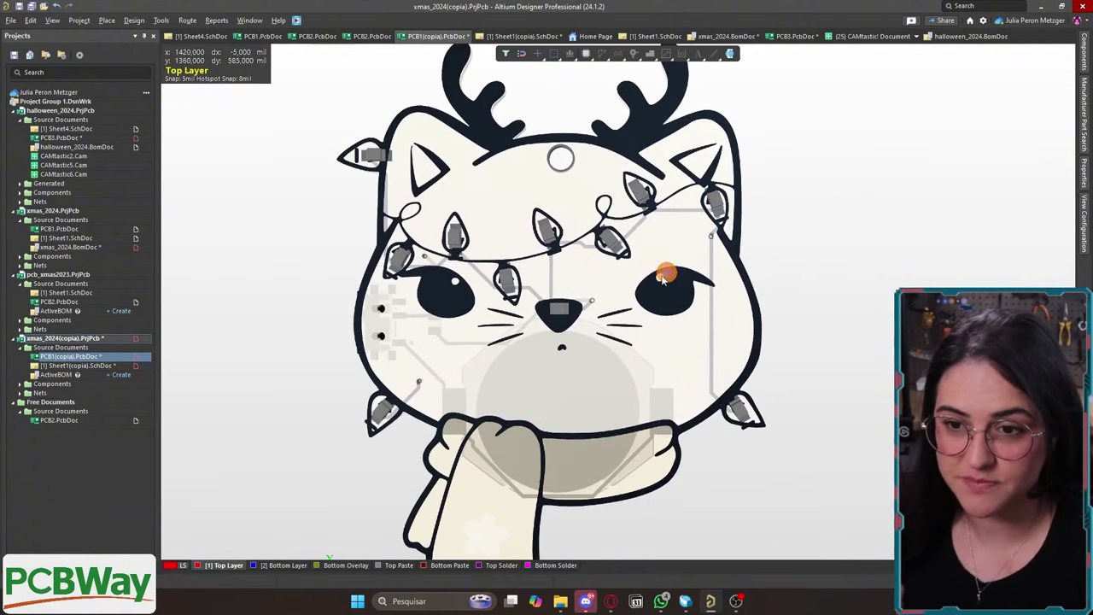
{"action": "scroll", "coordinate": [657, 252], "scroll_direction": "right", "scroll_amount": 1, "text": "shift"}
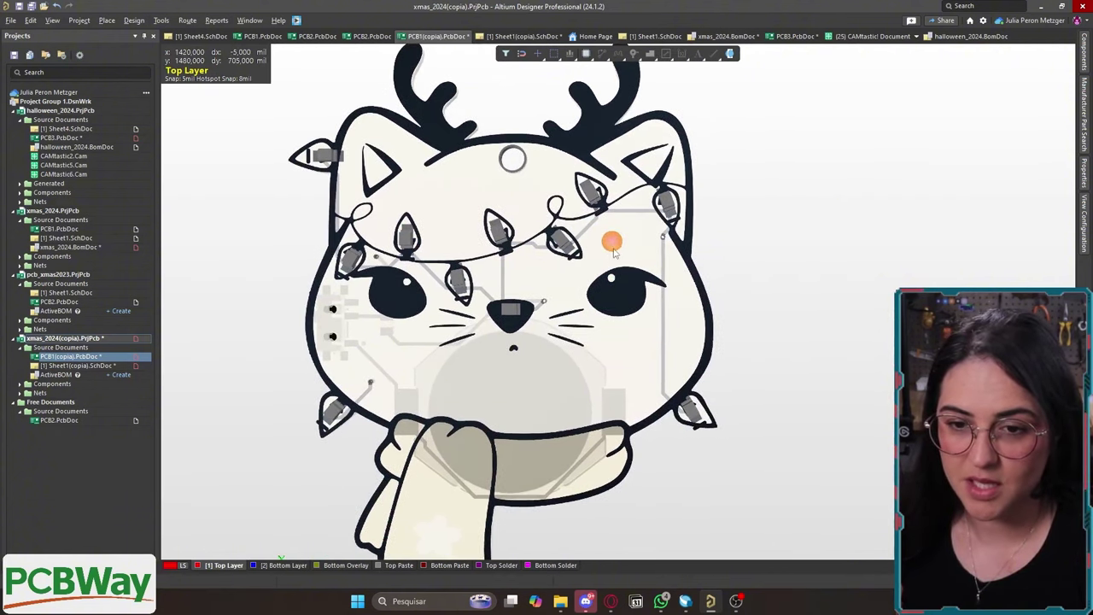
View the 3D board straight on and compare its back, with the battery holder, switch and RN resistor, against the front artwork.
{"action": "key", "text": "3"}
{"action": "key", "text": "0"}
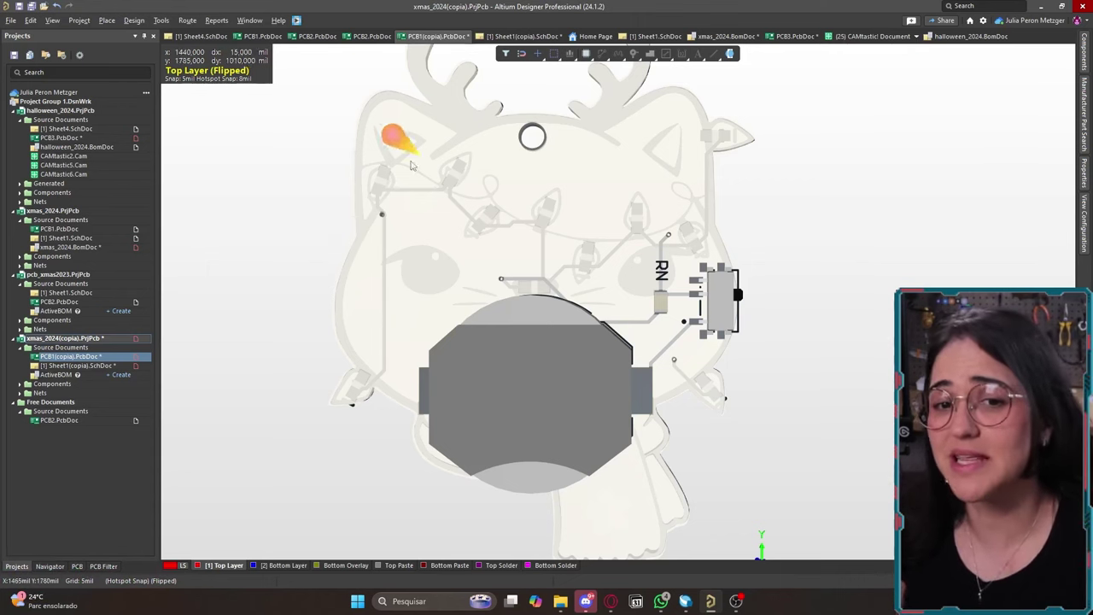
{"action": "right_click_drag", "start_coordinate": [649, 219], "coordinate": [638, 243]}
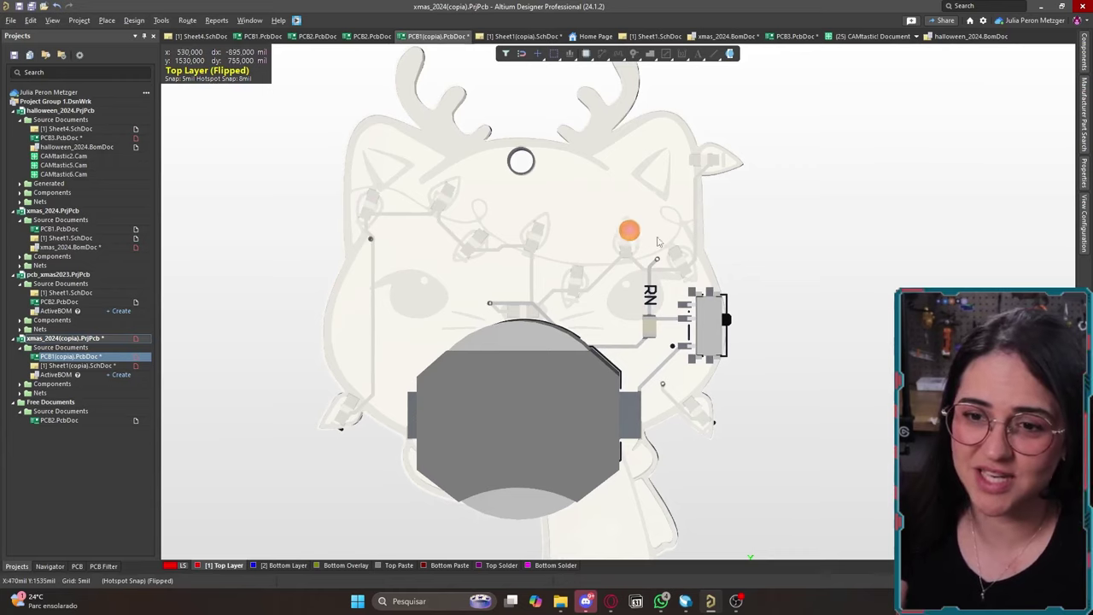
{"action": "key", "text": "ctrl+f"}
{"action": "key", "text": "ctrl+f"}
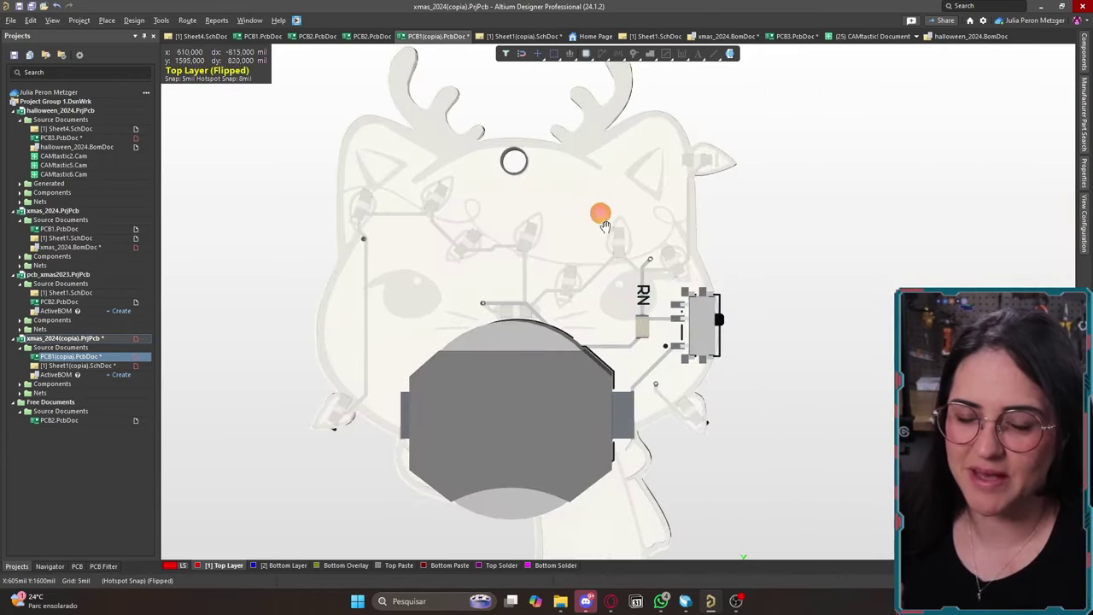
{"action": "right_click_drag", "start_coordinate": [605, 225], "coordinate": [545, 204]}
{"action": "key", "text": "v"}
{"action": "key", "text": "b"}
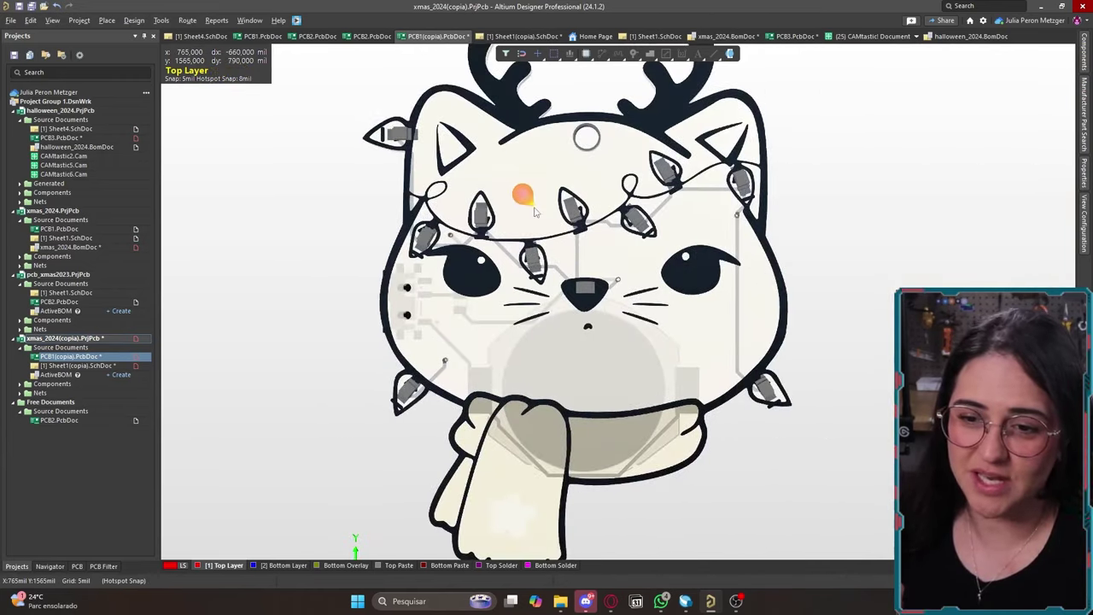
{"action": "right_click_drag", "start_coordinate": [713, 229], "coordinate": [459, 241]}
{"action": "key", "text": "ctrl+f"}
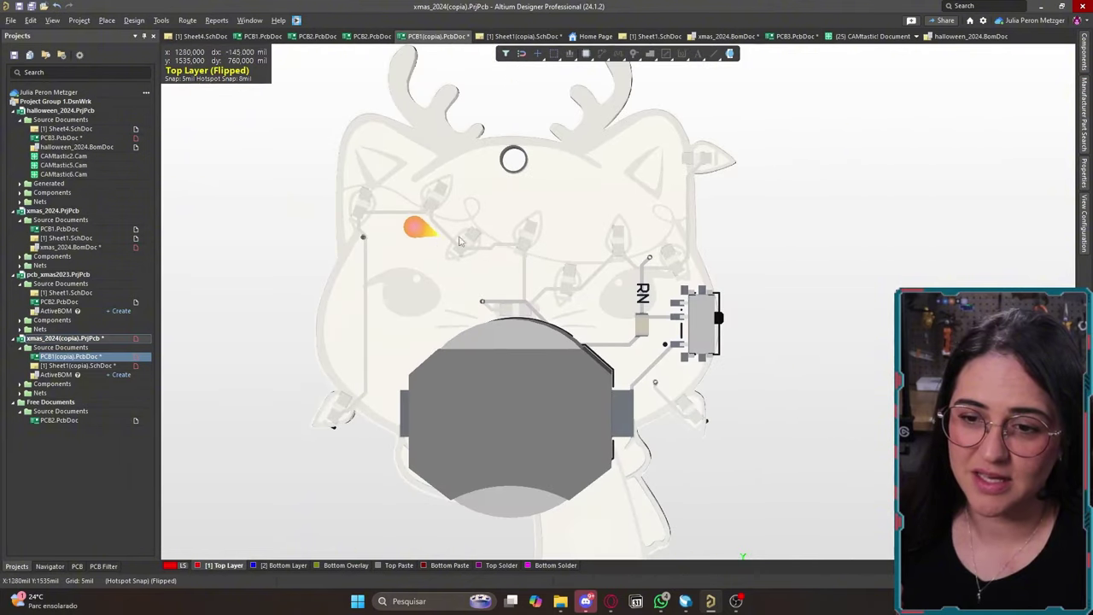